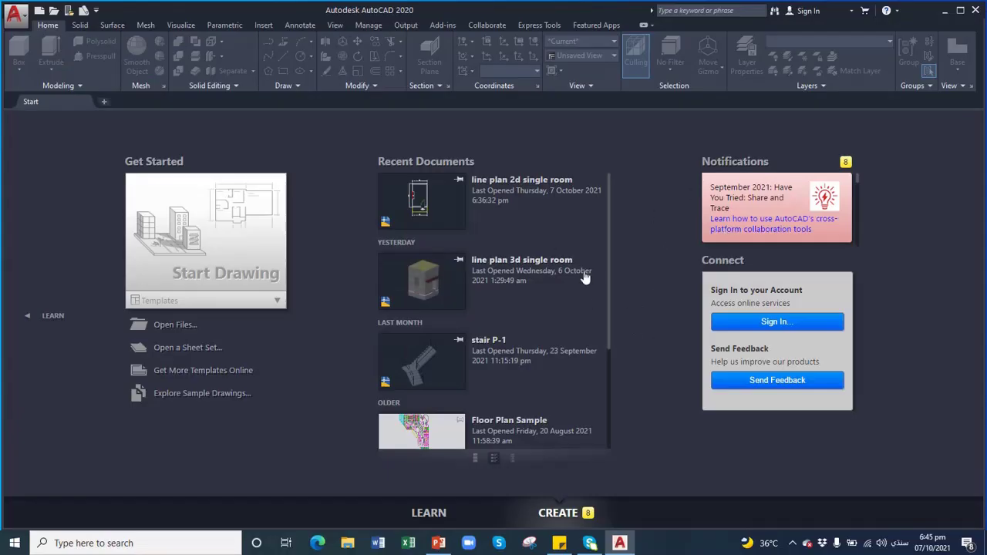
Step: Open 'line plan 2d single room.dwg' from the Start tab's Recent Documents list
left_click(424, 199)
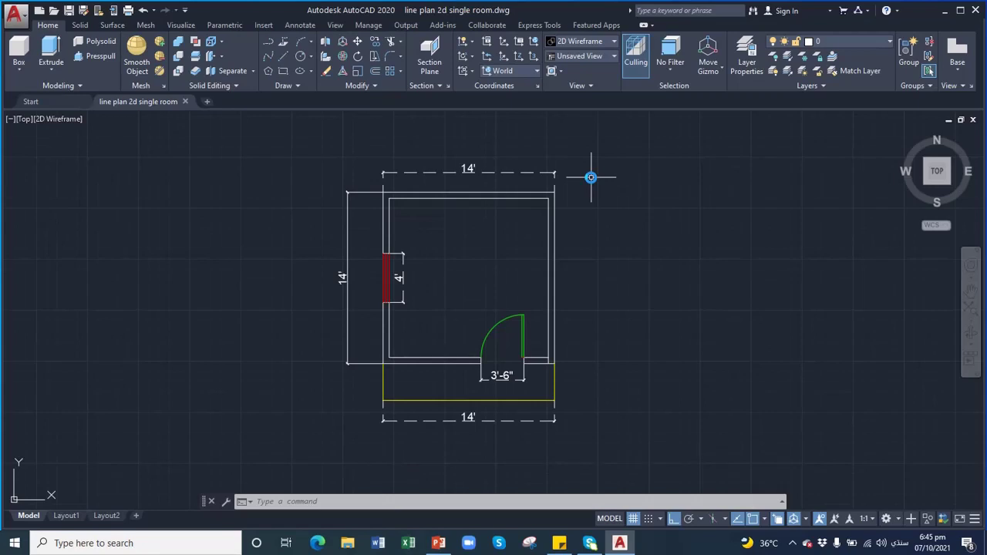
Step: Erase the top and left 14' dimensions from the room plan
left_click(58, 122)
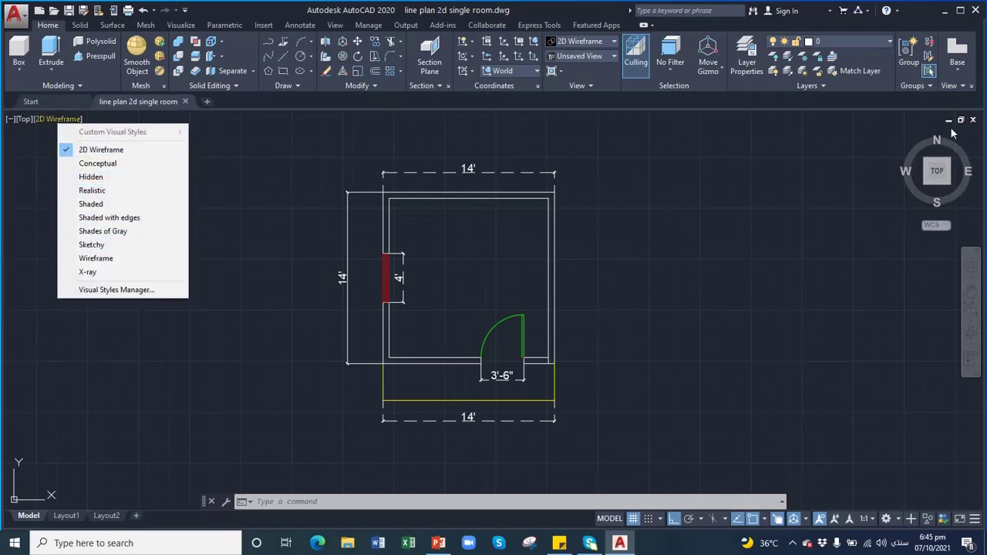
left_click(806, 160)
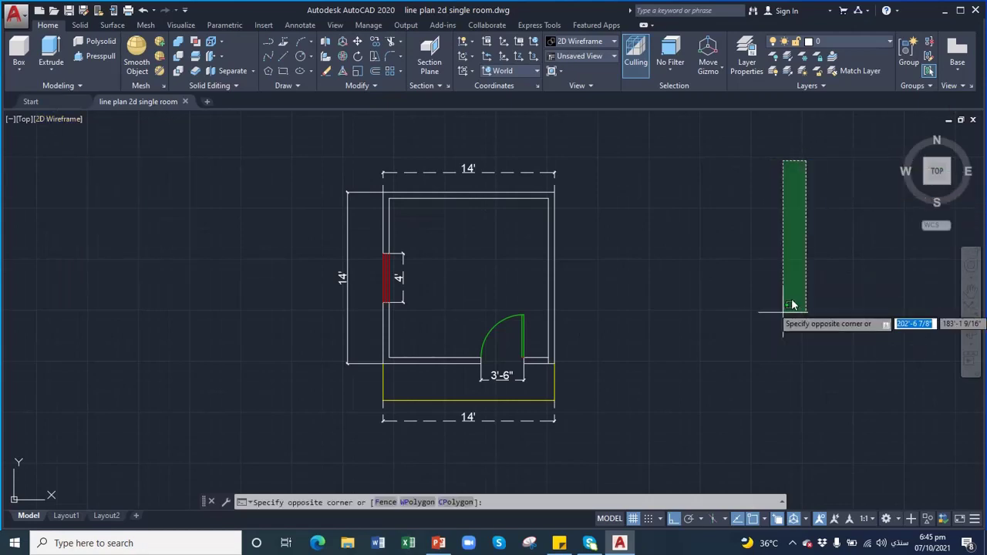
key("Escape")
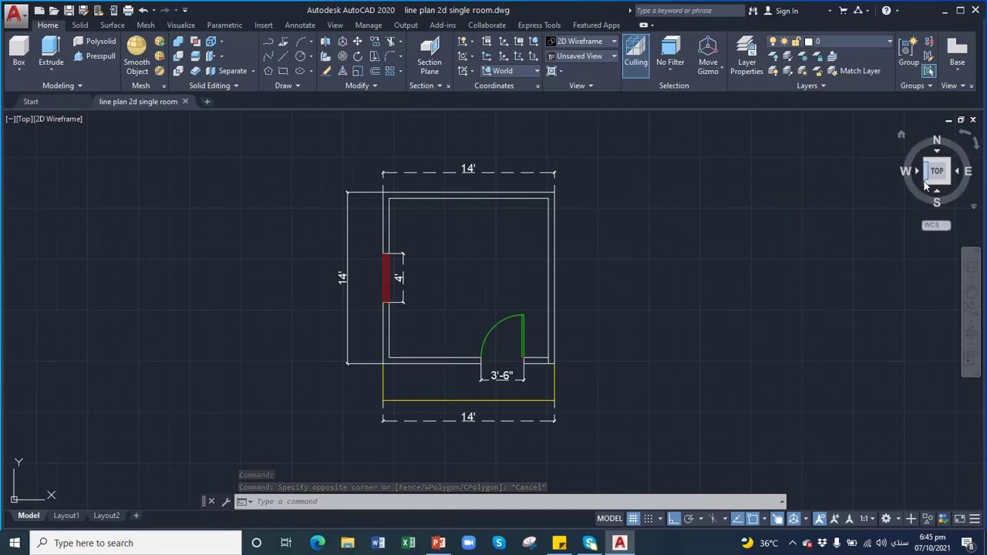
left_click(586, 158)
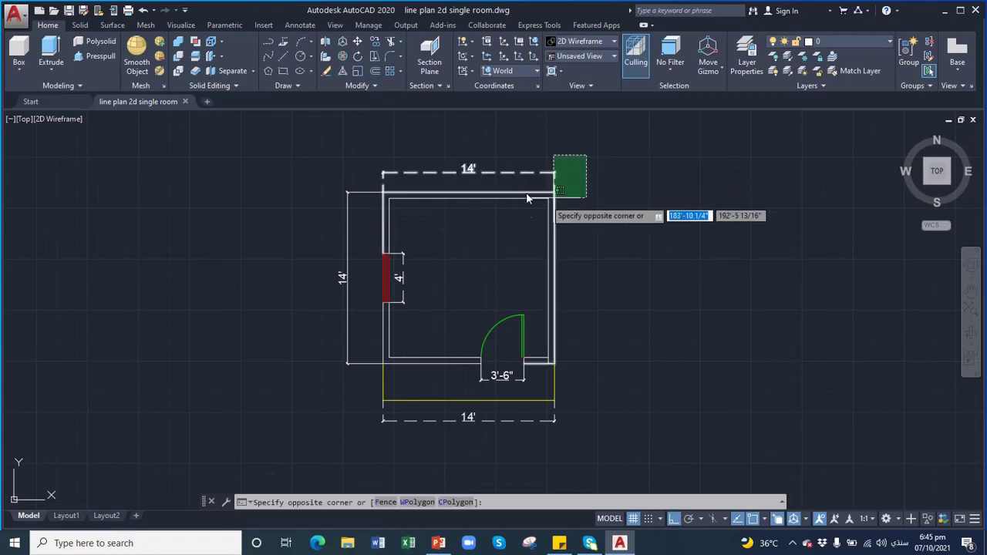
left_click(365, 191)
key("Delete")
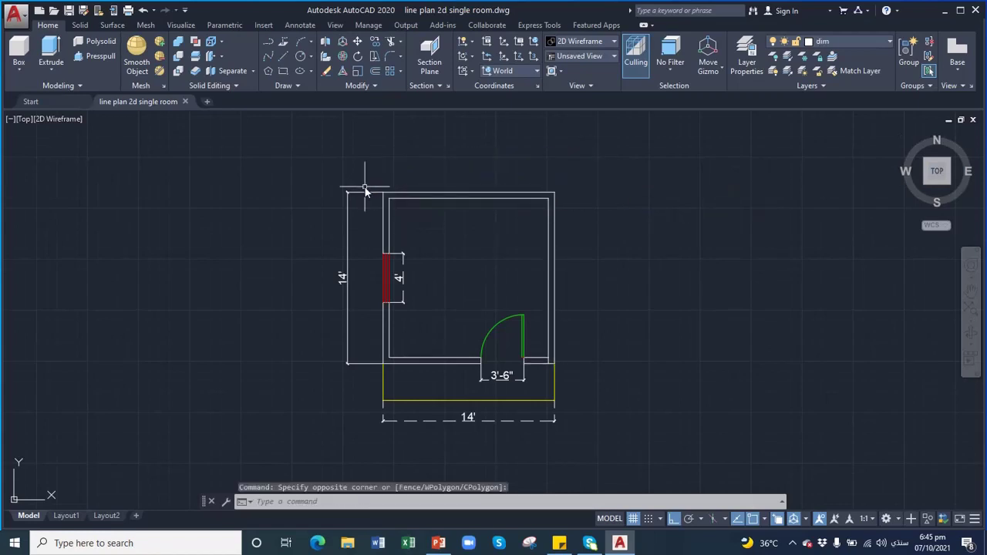
left_click(352, 180)
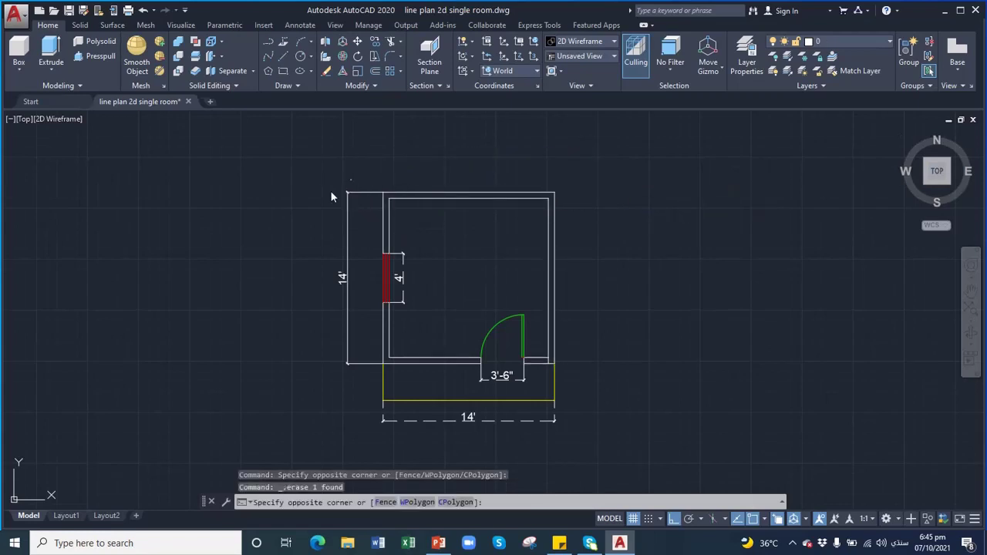
left_click(325, 399)
key("Delete")
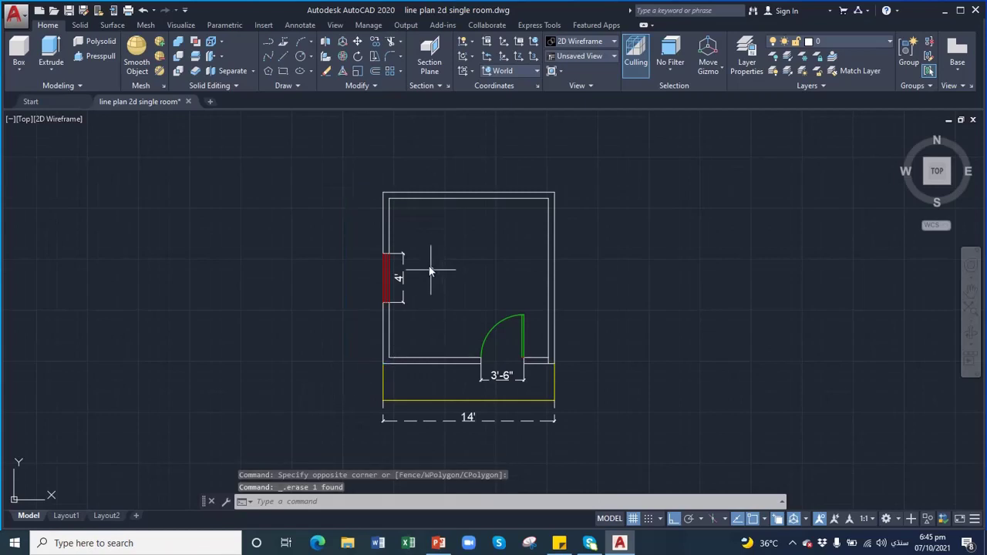
Step: Erase the left-wall window block and the bottom 14' dimension
left_click(408, 306)
left_click(345, 285)
key("Delete")
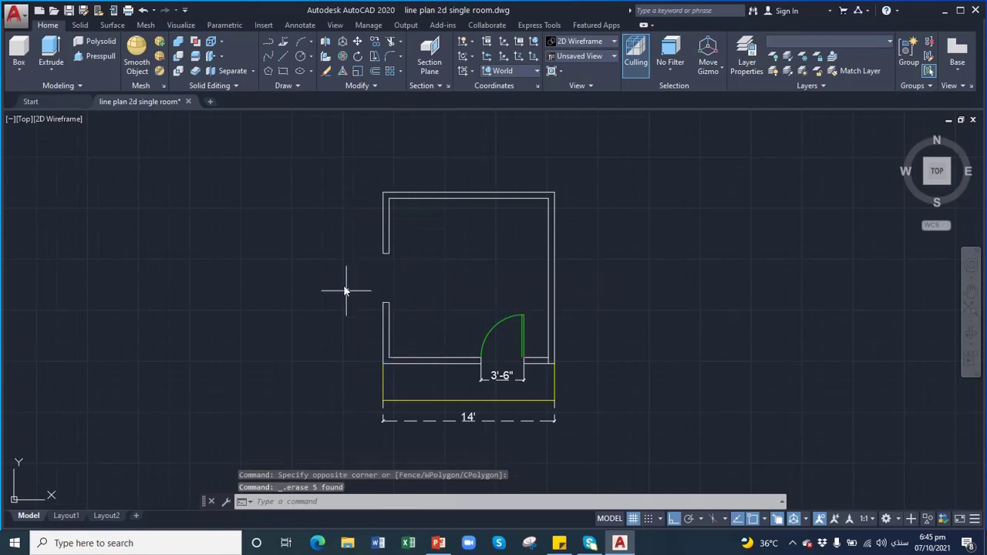
left_click(570, 412)
left_click(362, 436)
key("Delete")
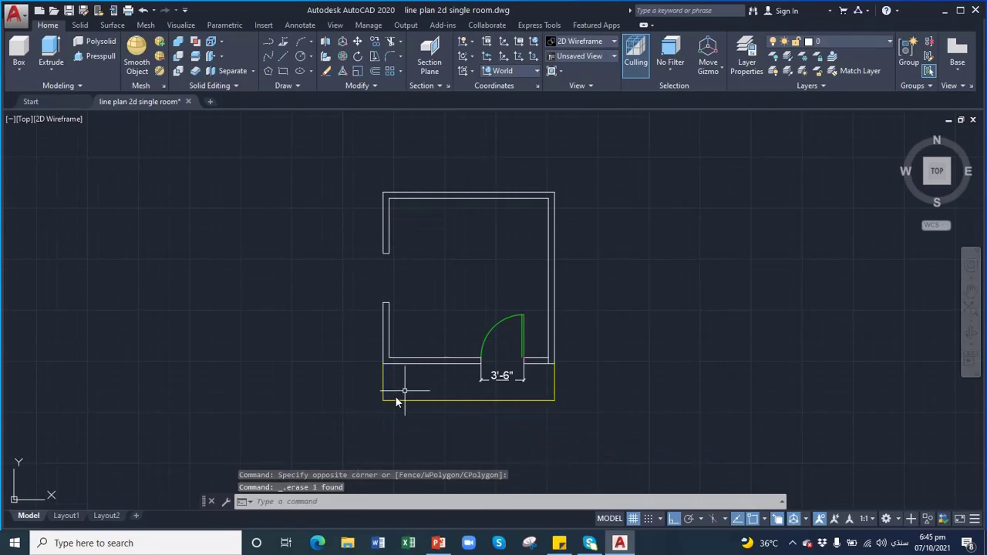
Step: Erase the door with its swing arc and the leftover short lines at the doorway
left_click(514, 391)
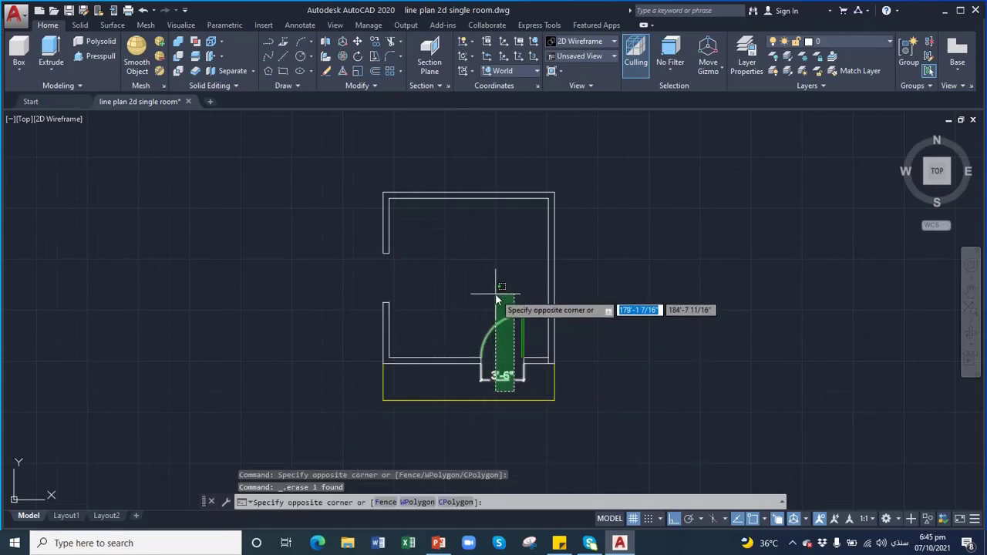
left_click(485, 297)
key("Delete")
left_click(542, 316)
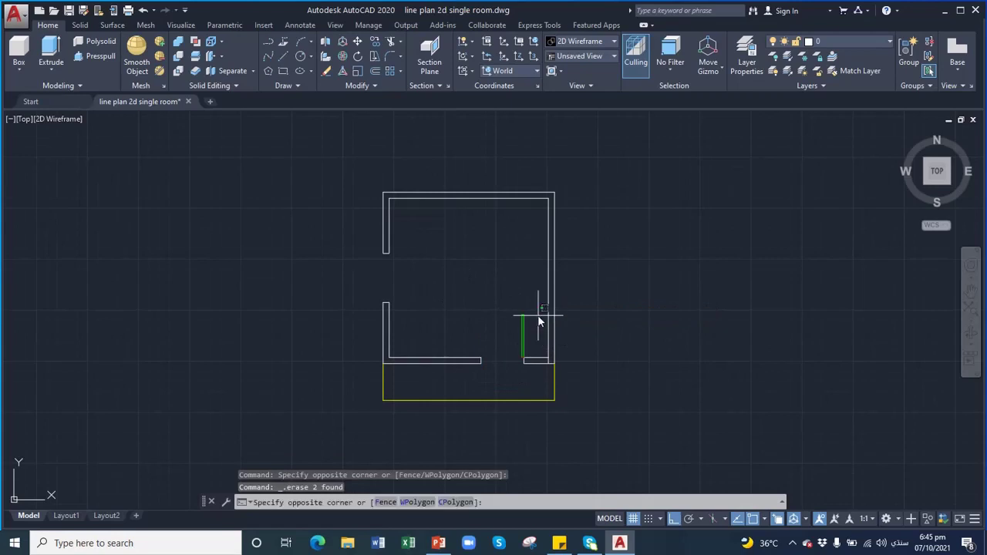
left_click(505, 343)
key("Delete")
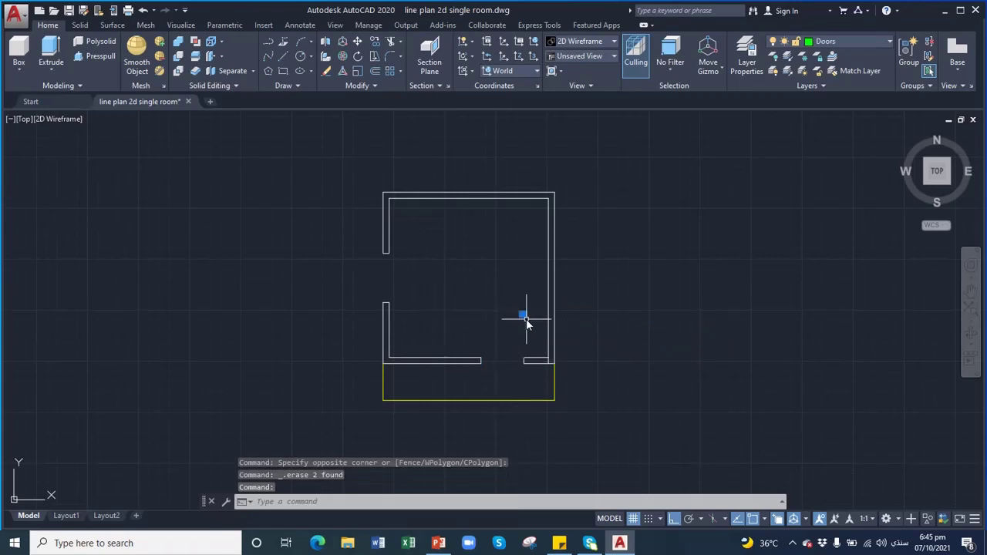
key("Delete")
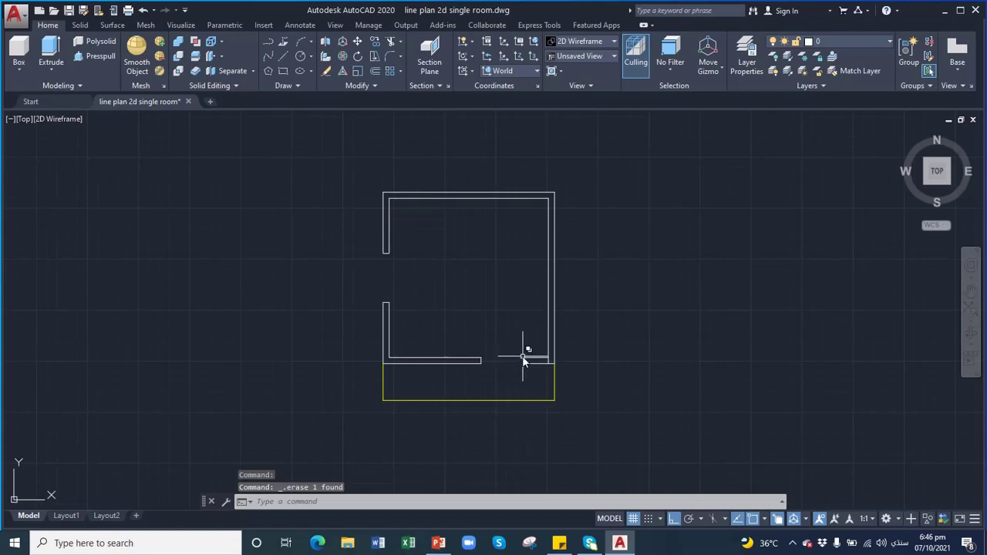
left_click(520, 359)
key("Delete")
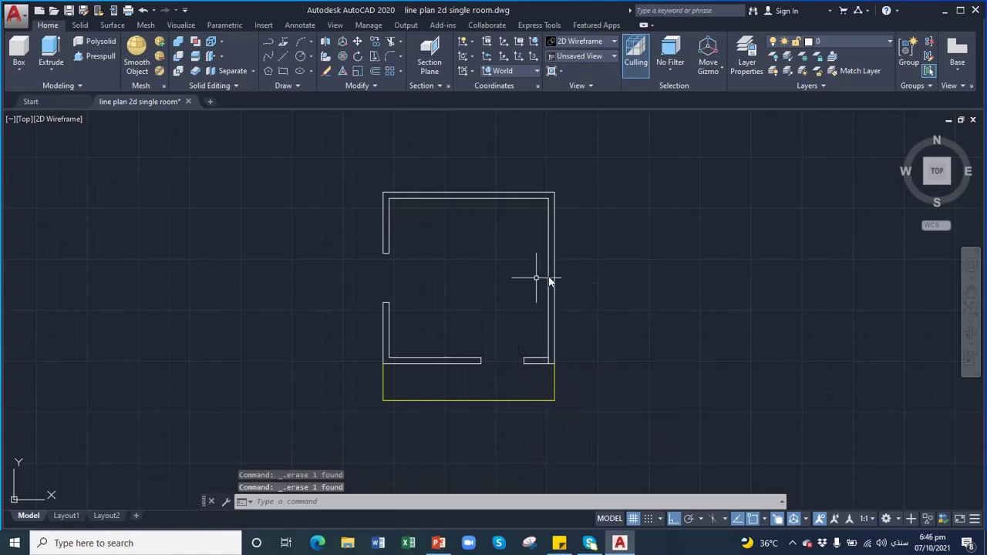
scroll(564, 328, "up", 1)
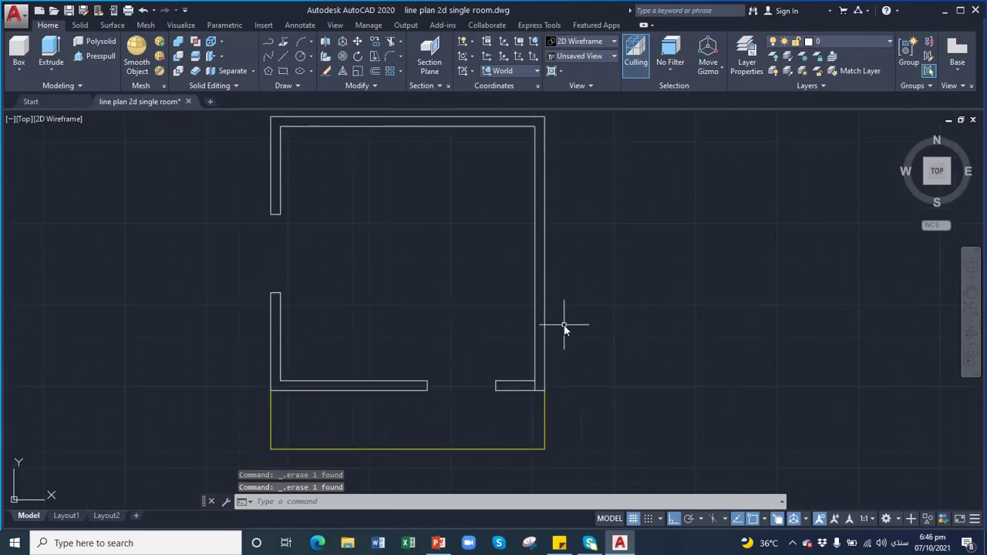
scroll(565, 328, "down", 1)
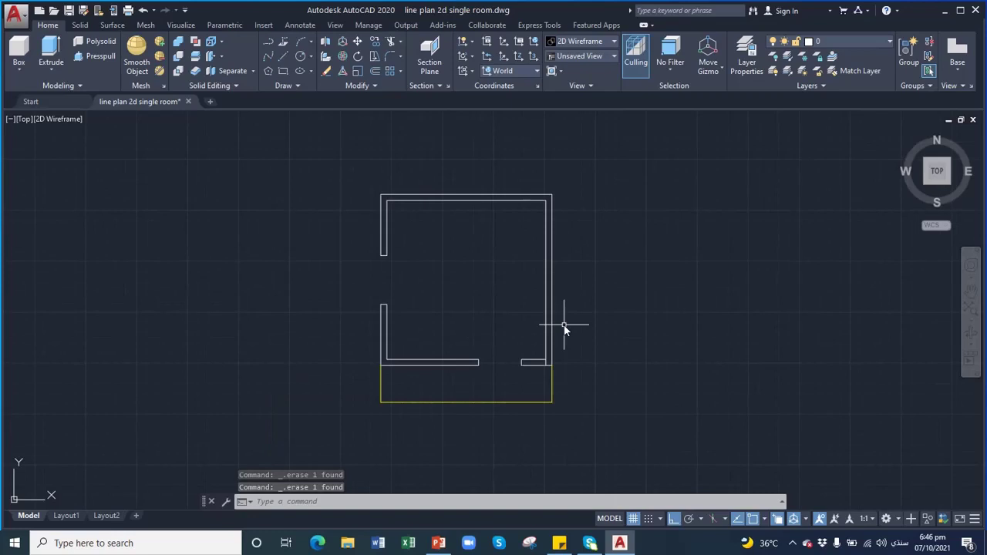
left_click(837, 47)
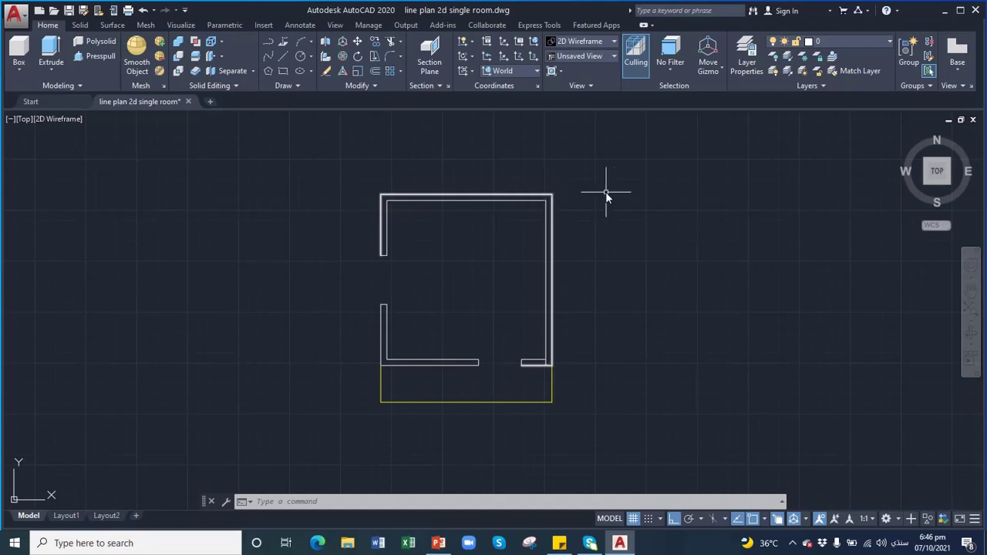
mouse_move(606, 194)
left_mouse_down()
mouse_move(355, 264)
mouse_move(347, 196)
left_mouse_up()
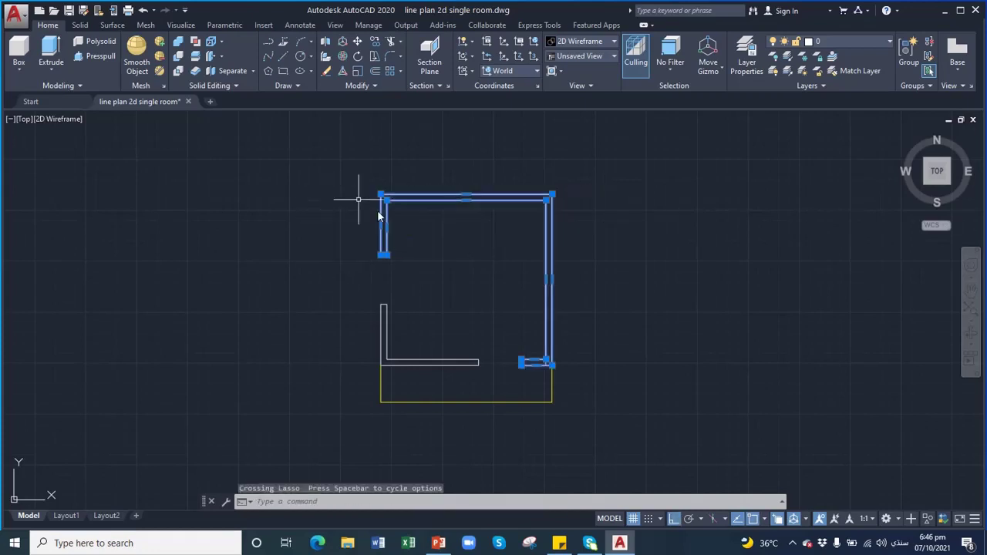
left_click(442, 362)
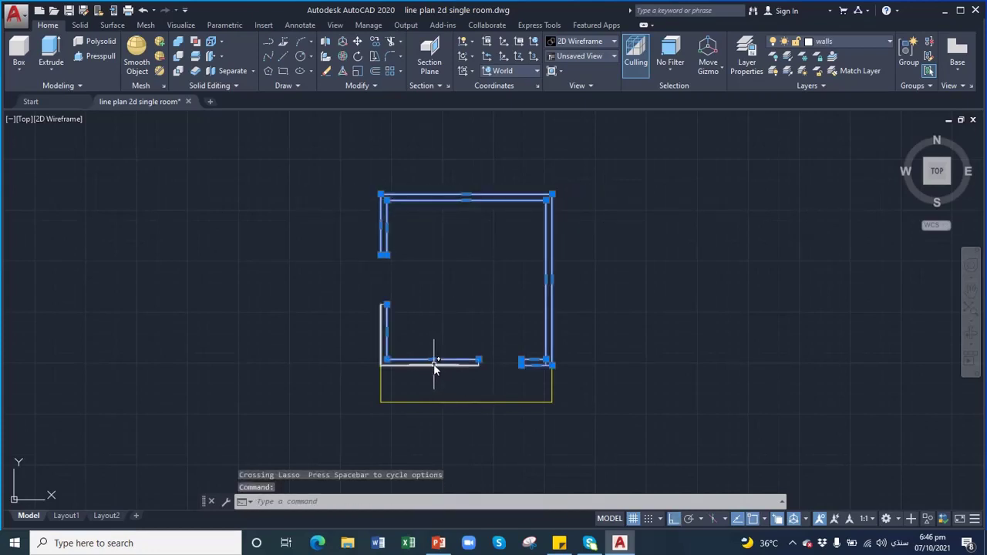
left_click(870, 41)
left_click(829, 136)
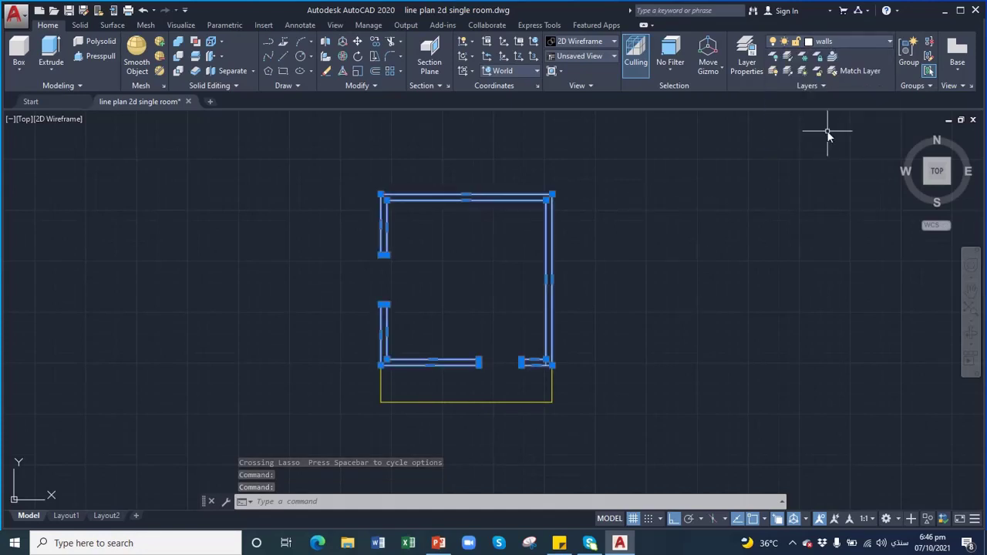
key("Delete")
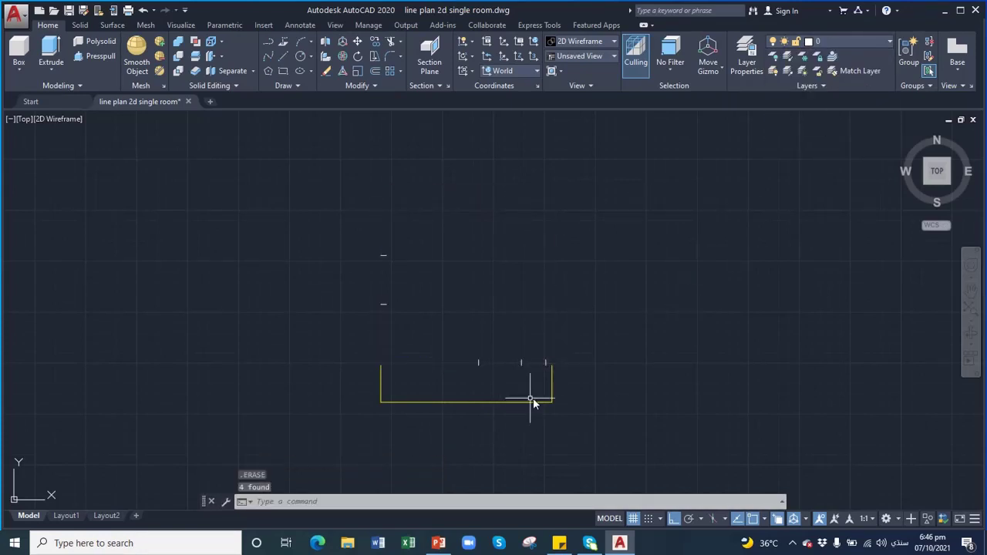
key("ctrl+z")
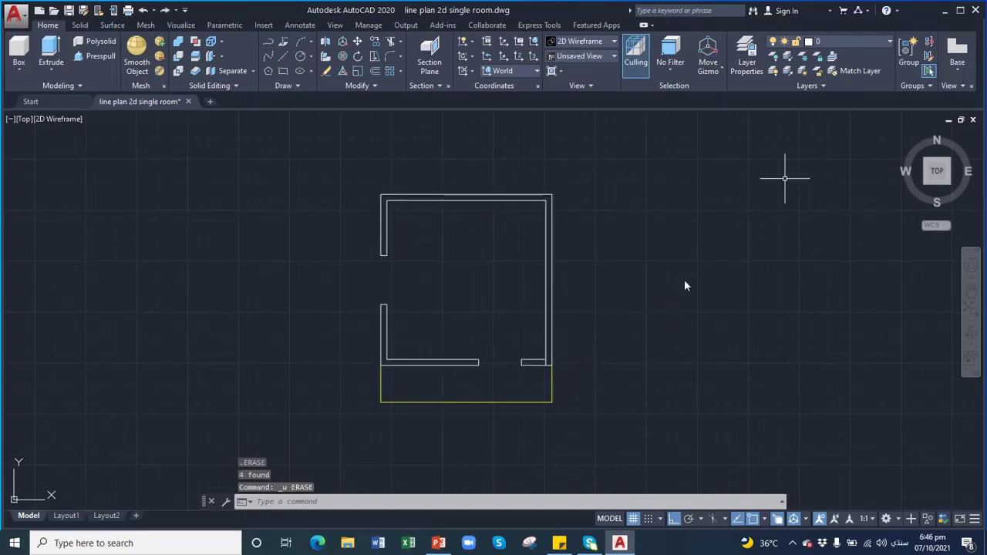
left_click(855, 41)
left_click(829, 130)
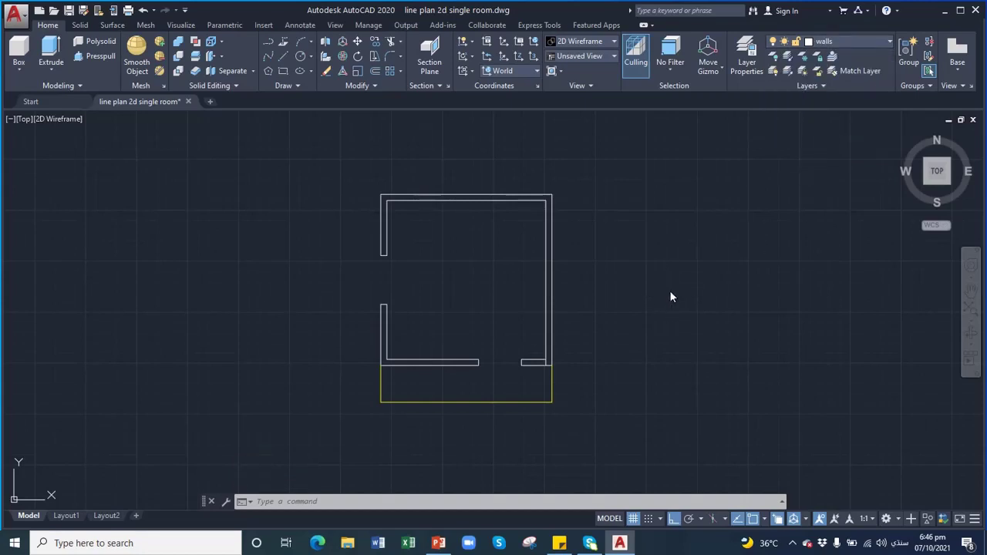
key("Escape")
left_click(571, 388)
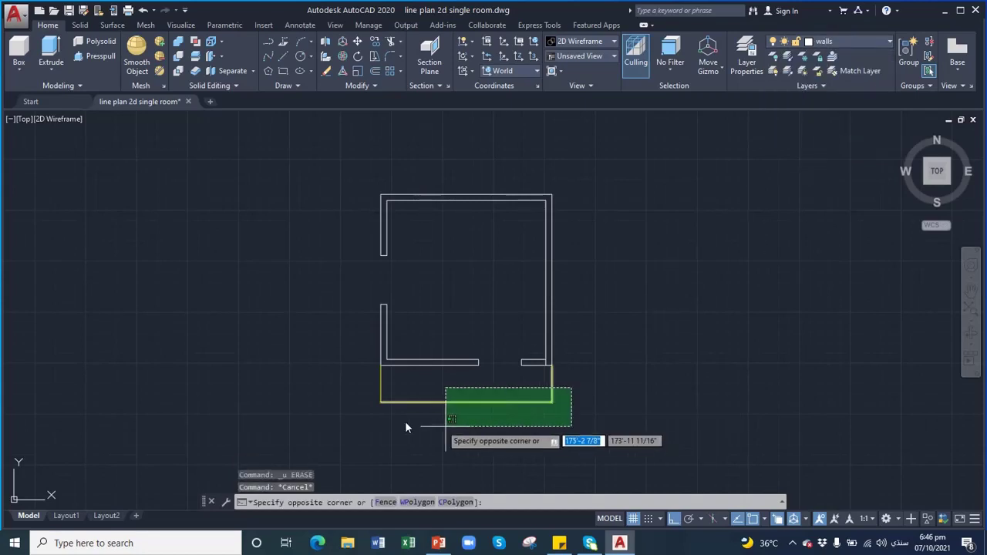
left_click(343, 429)
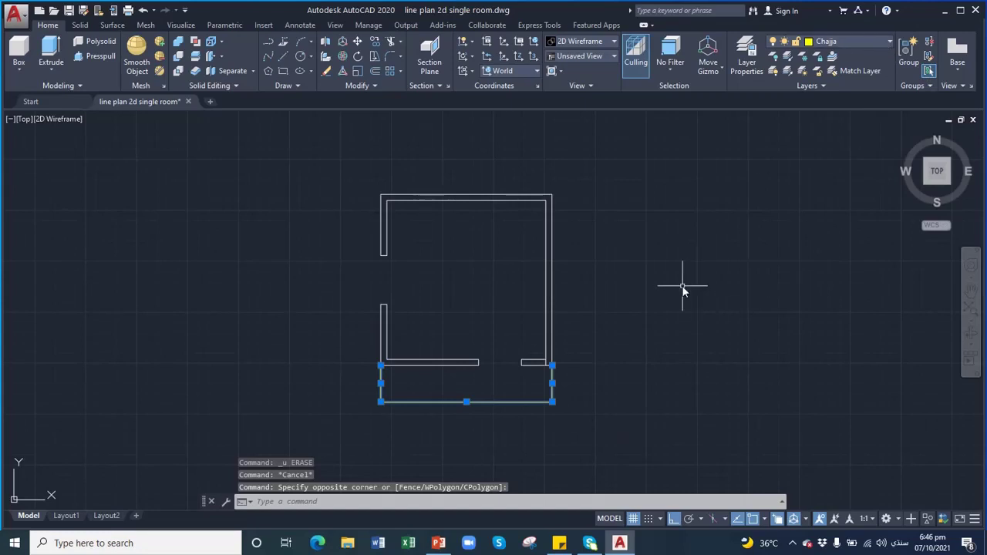
type("u")
key("Return")
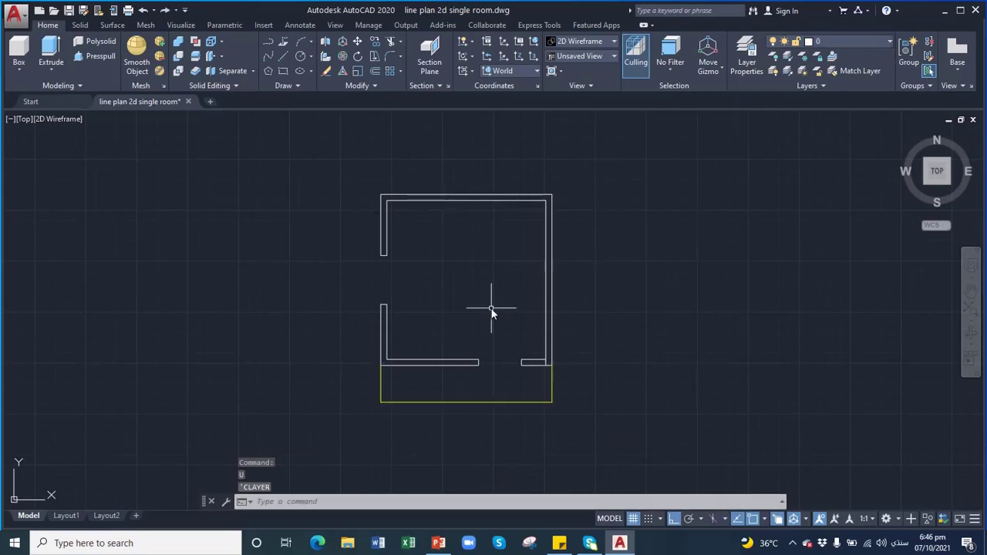
scroll(491, 310, "up", 2)
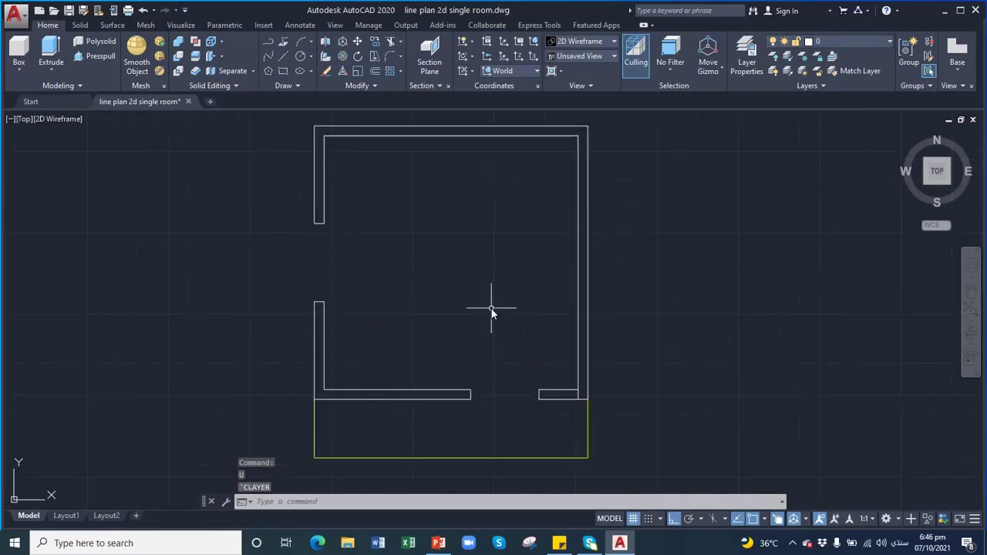
Step: On the Window layer, trace a polyline rectangle across the left-wall window opening
left_click(864, 44)
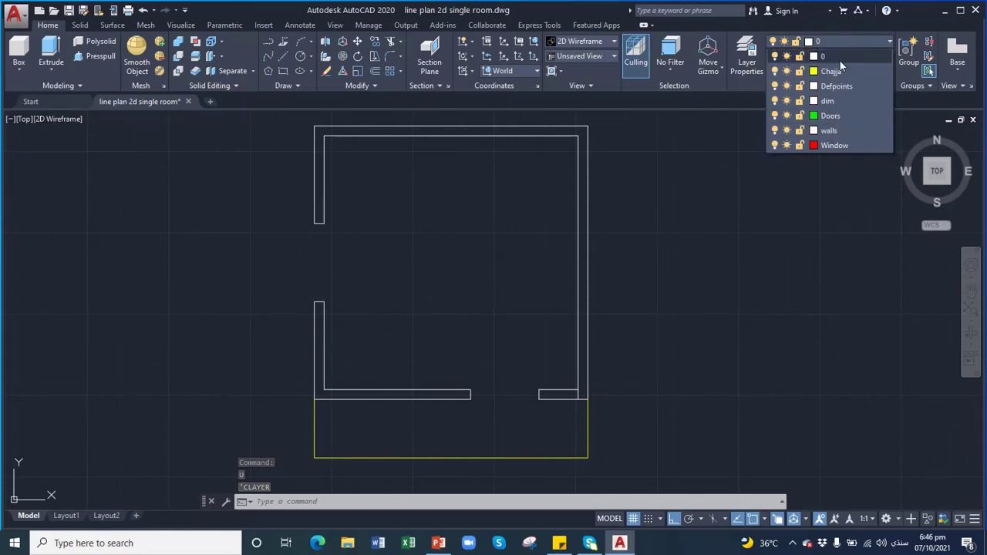
left_click(828, 145)
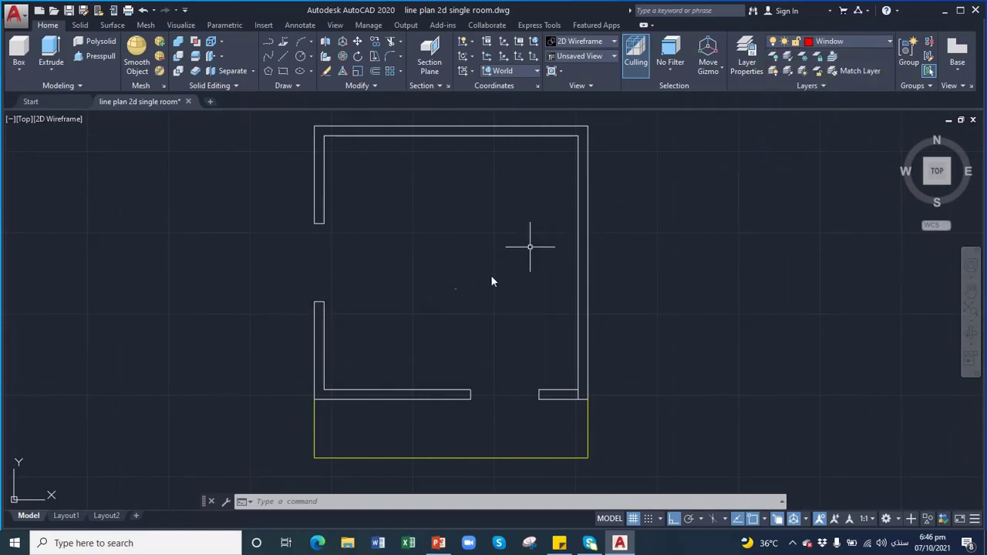
left_click(269, 43)
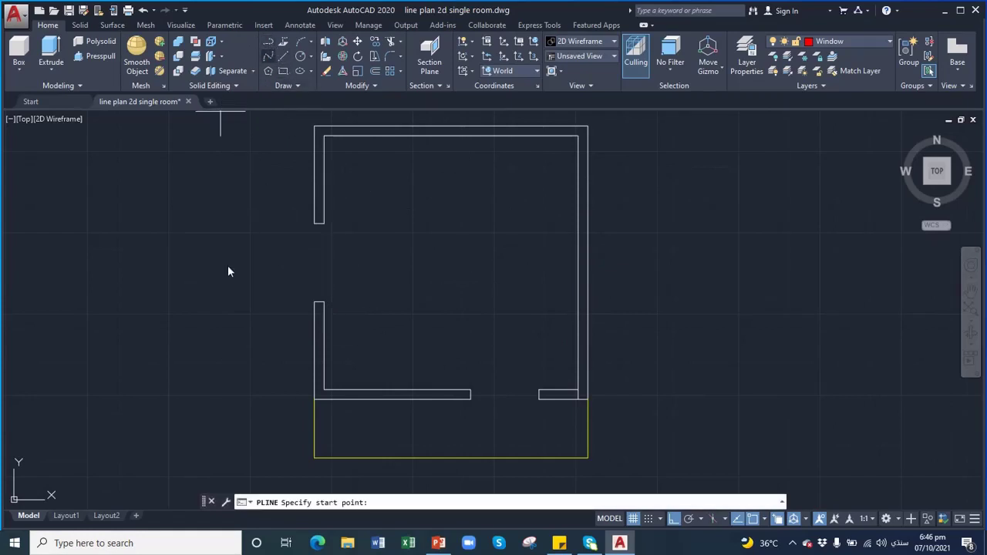
left_click(315, 224)
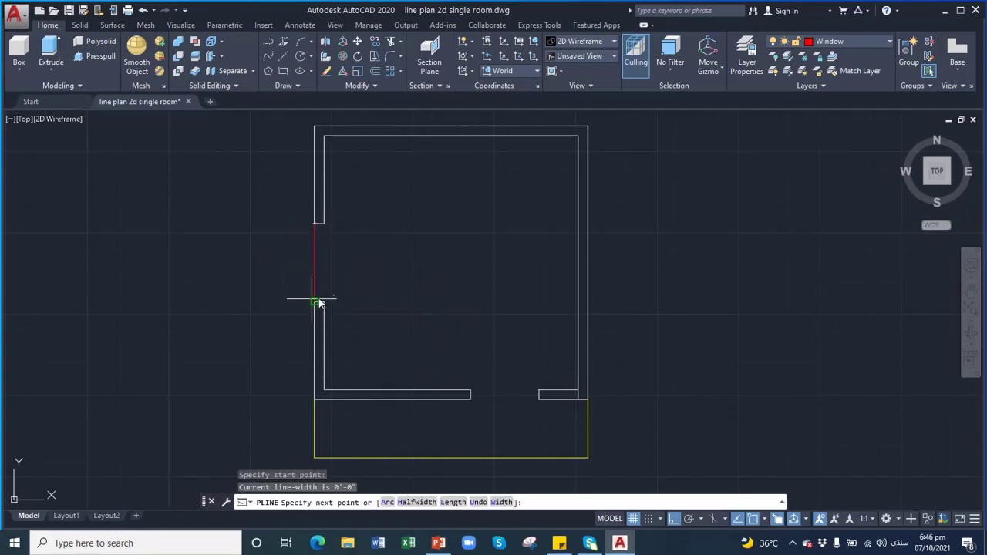
left_click(316, 302)
left_click(324, 303)
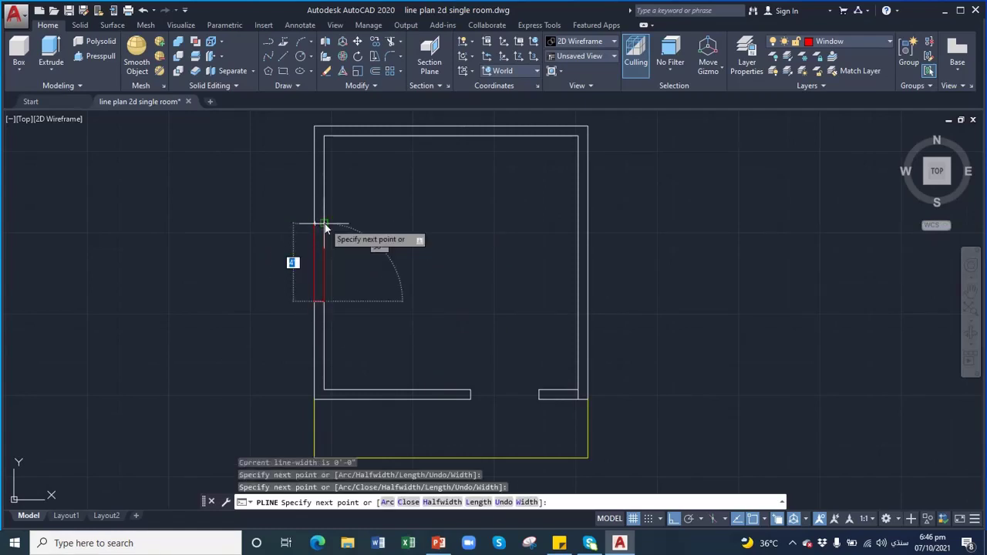
left_click(322, 224)
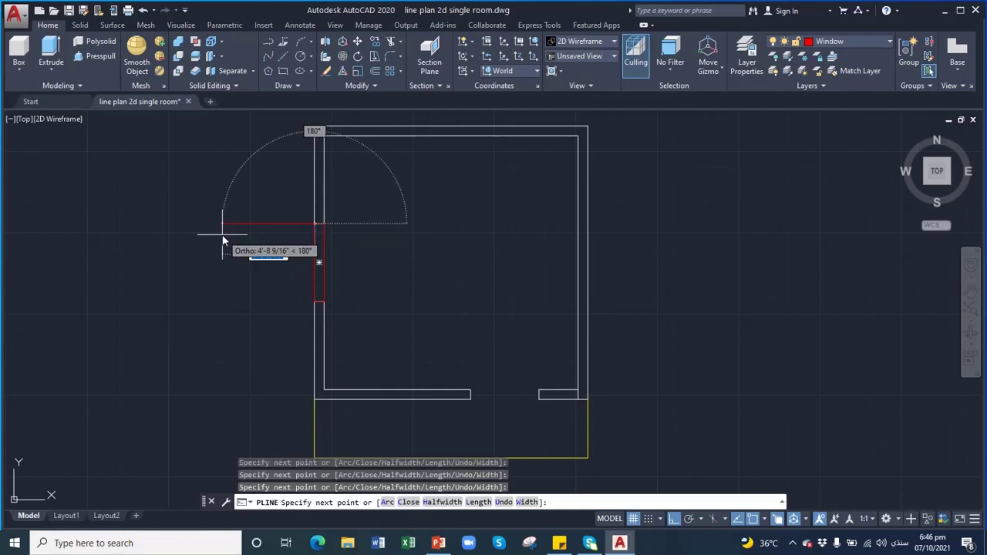
key("Escape")
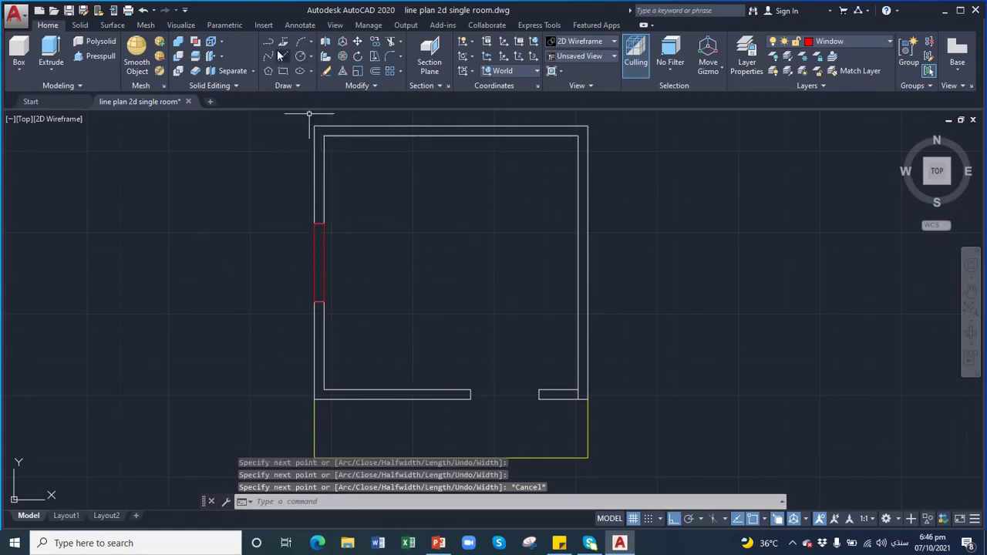
Step: Draw a closed polyline rectangle across the bottom doorway opening and select it
left_click(270, 47)
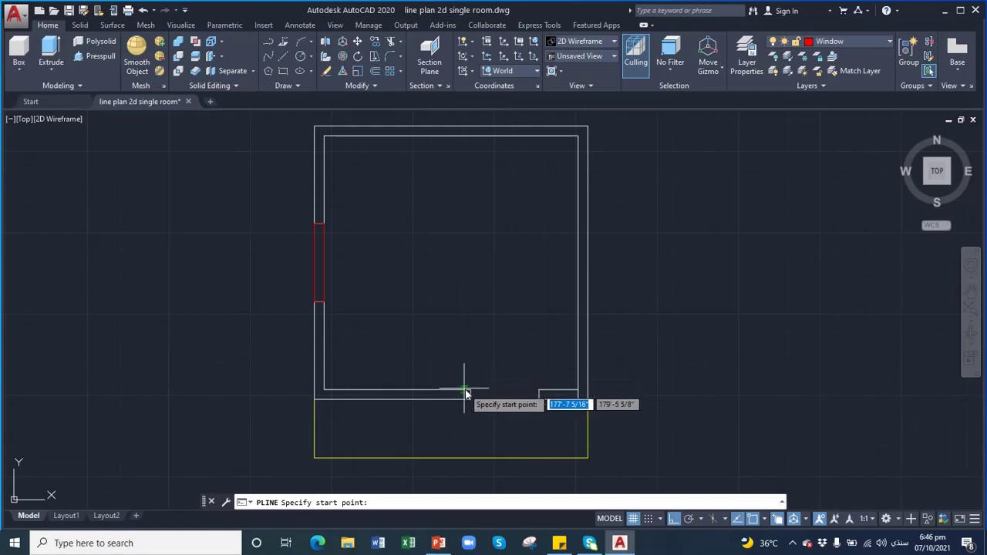
left_click(470, 390)
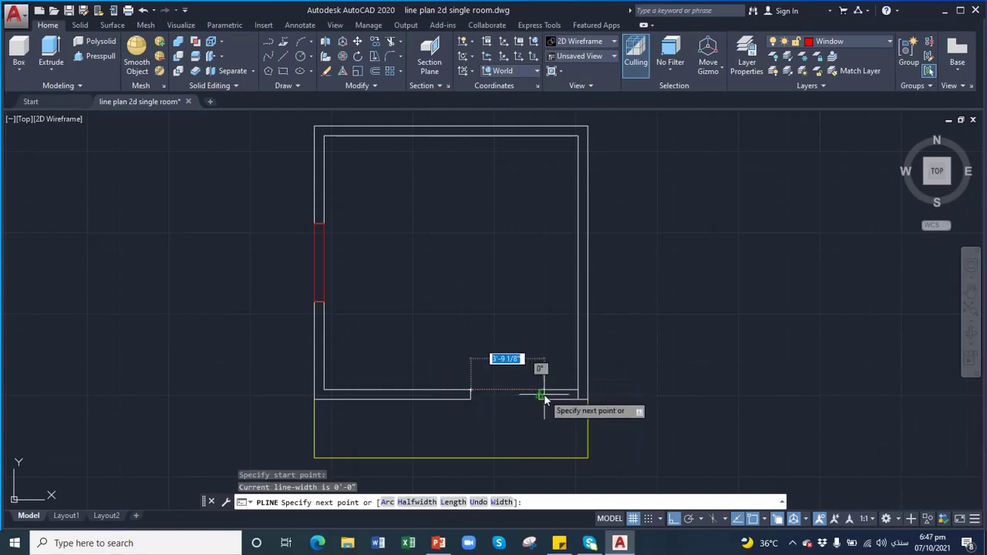
left_click(540, 393)
left_click(539, 393)
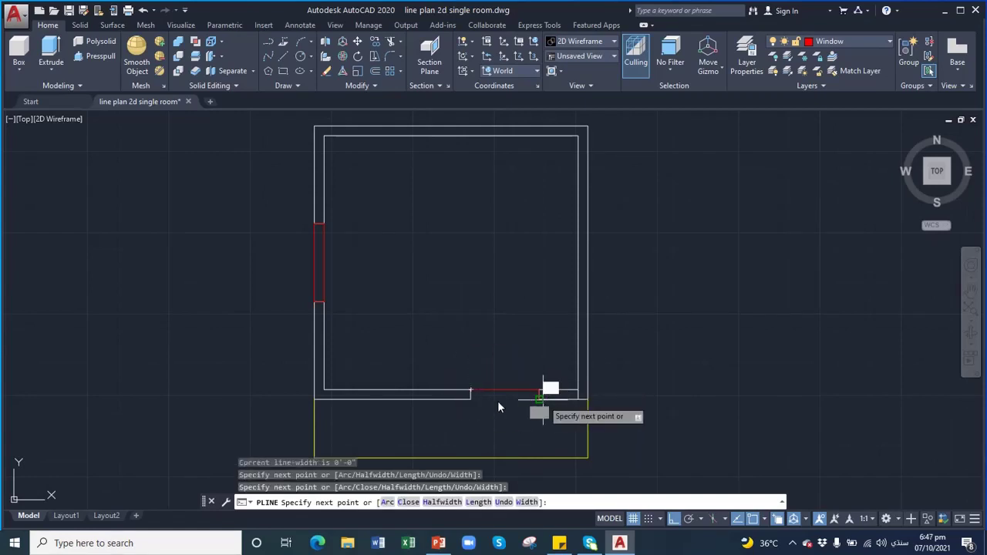
left_click(470, 399)
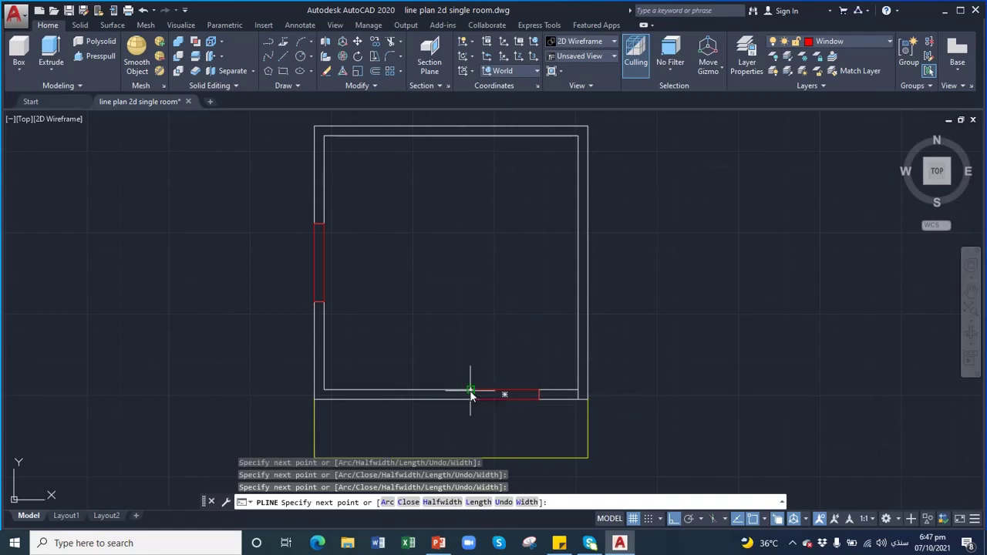
left_click(470, 390)
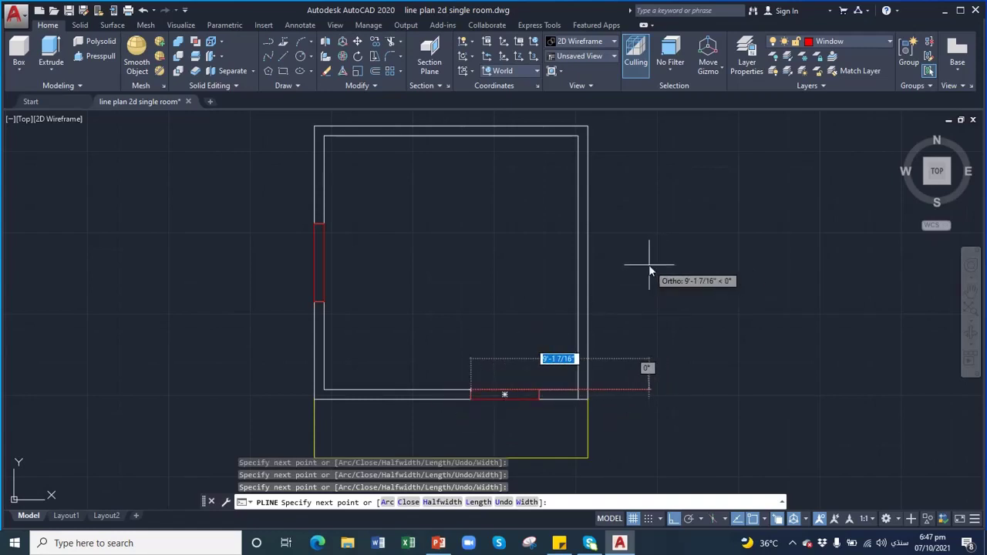
key("Escape")
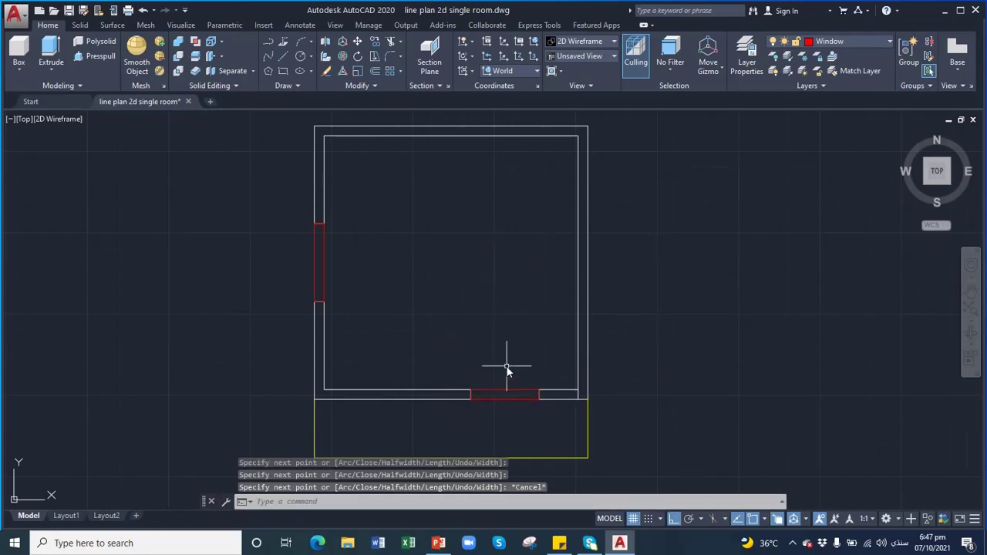
left_click(518, 362)
left_click(489, 422)
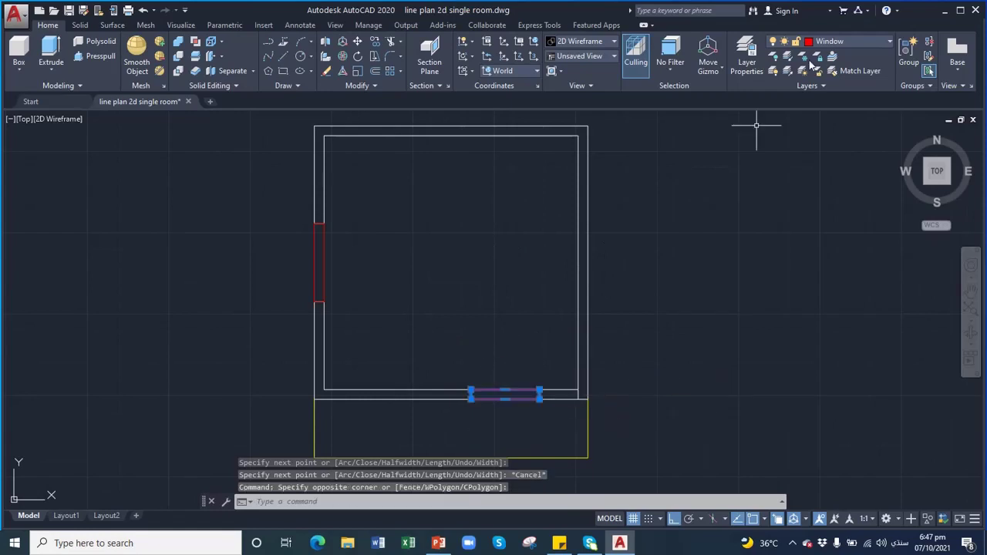
Step: Move the selected doorway outline onto the Doors layer so it turns green
left_click(853, 42)
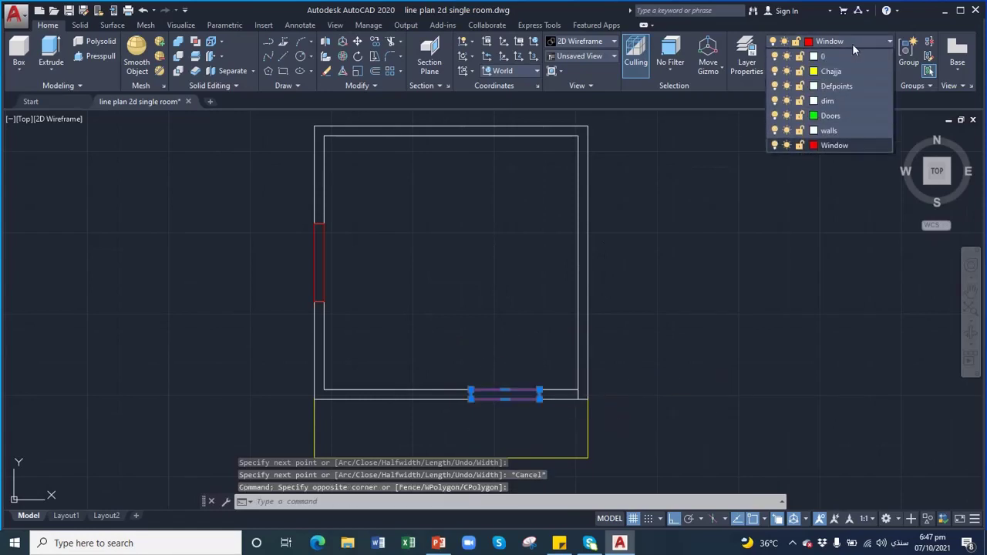
left_click(831, 116)
type("pl")
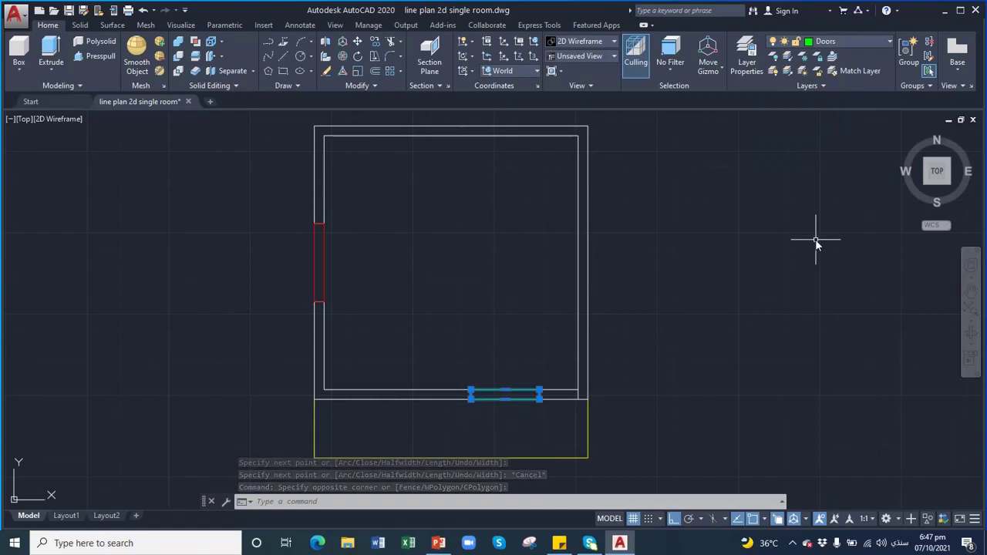
key("Return")
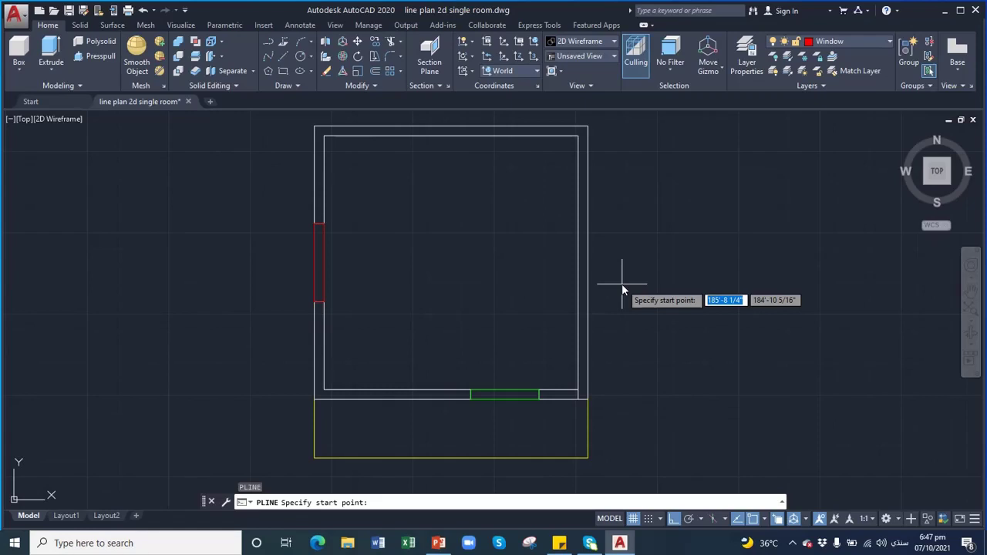
mouse_move(931, 222)
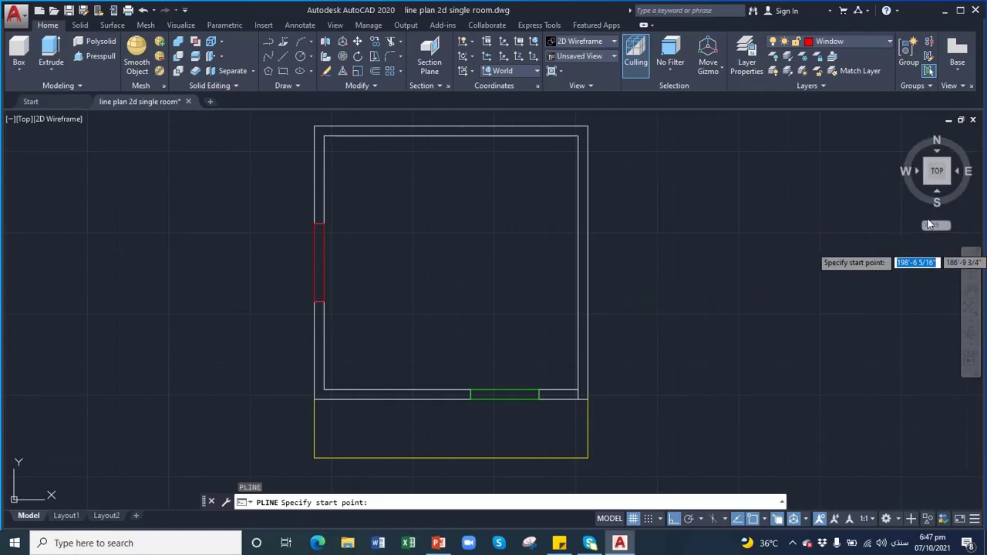
Step: Switch to the SW isometric view and frame the room plan
left_click(925, 183)
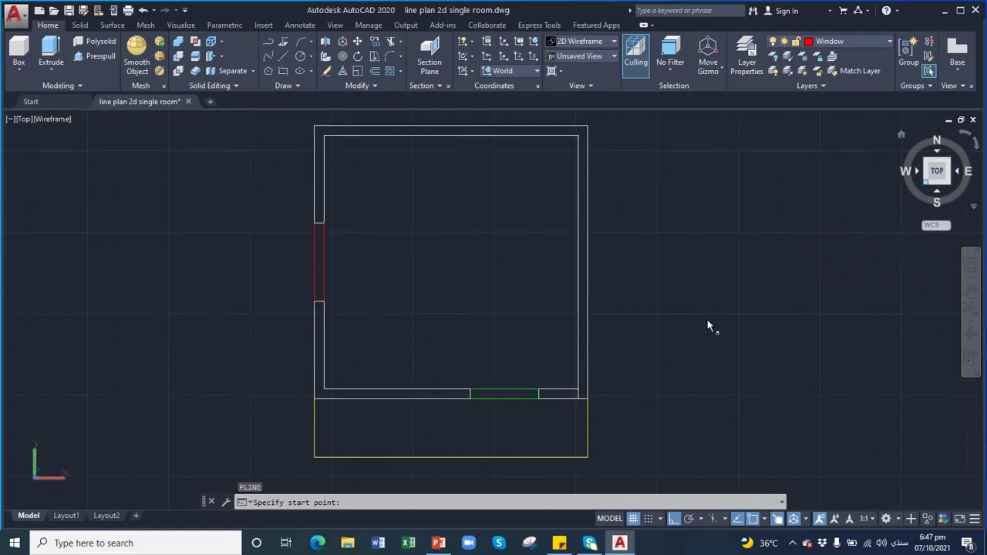
left_click(973, 296)
scroll(544, 344, "up", 2)
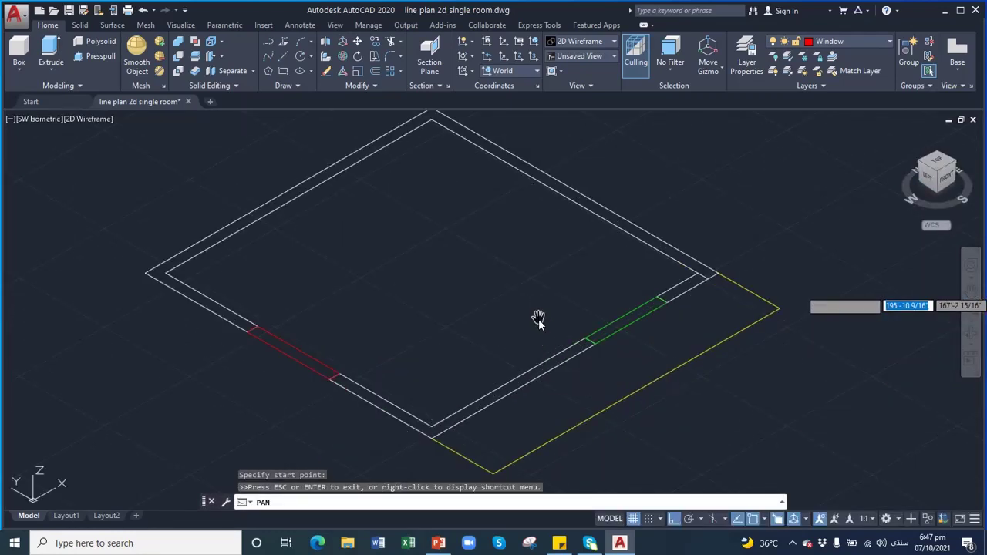
left_click_drag(538, 318, 538, 324)
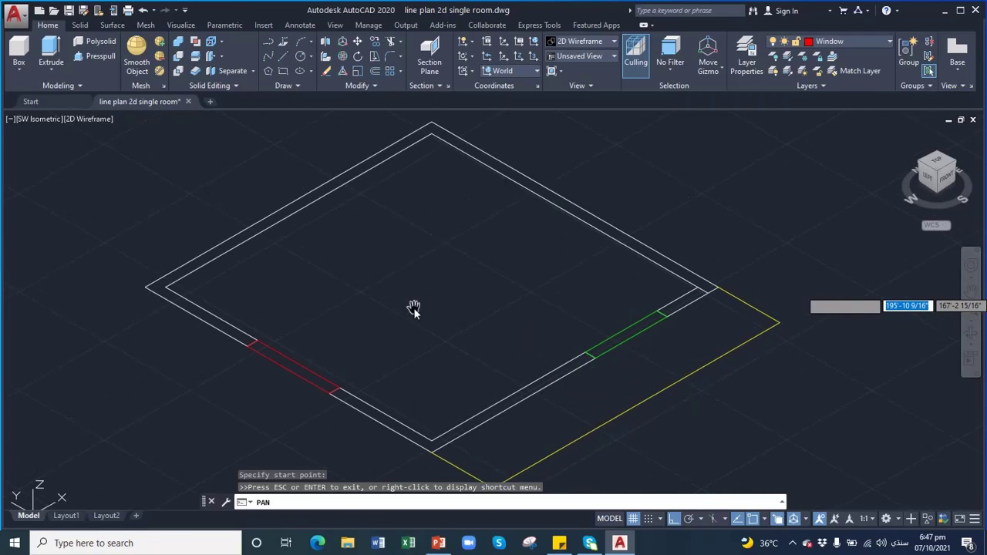
scroll(494, 306, "down", 2)
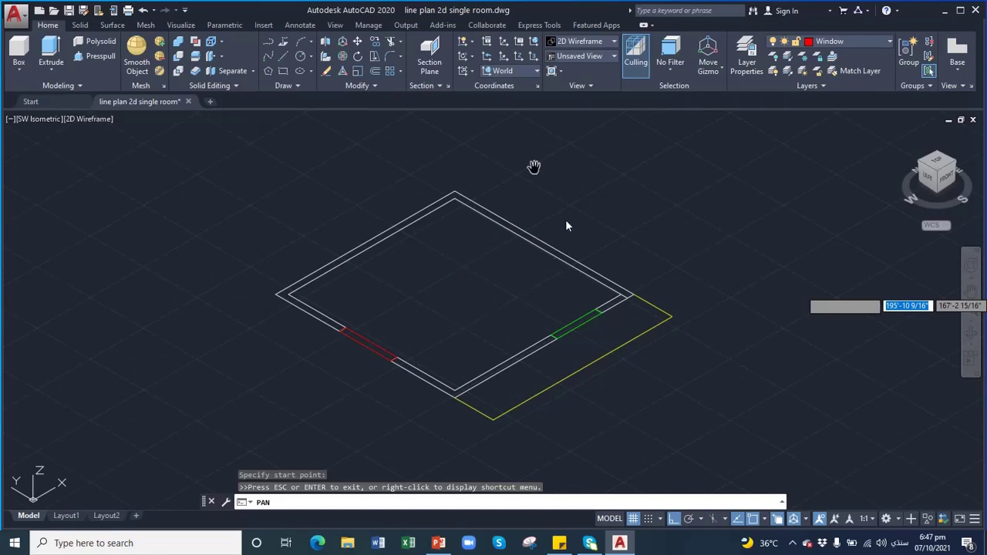
left_click(94, 57)
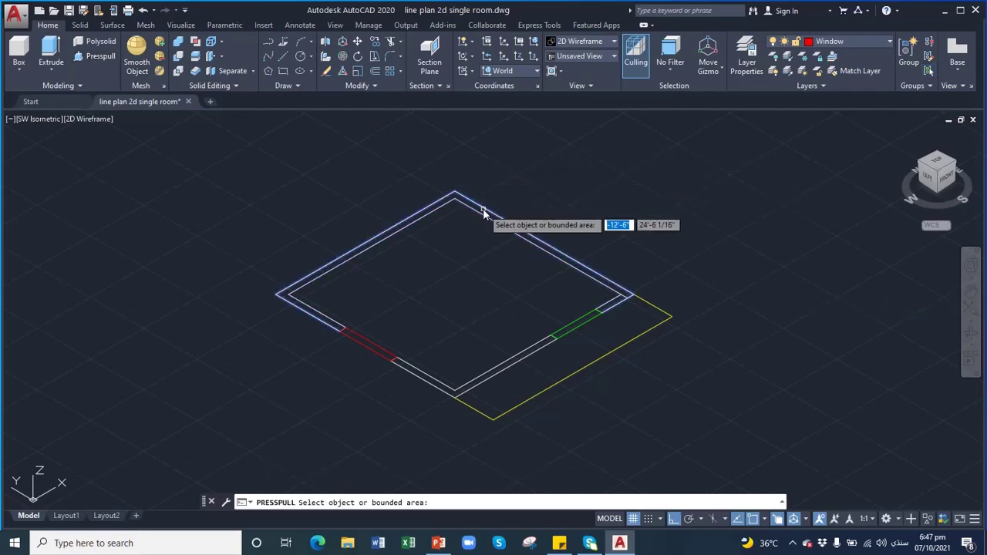
scroll(484, 209, "up", 2)
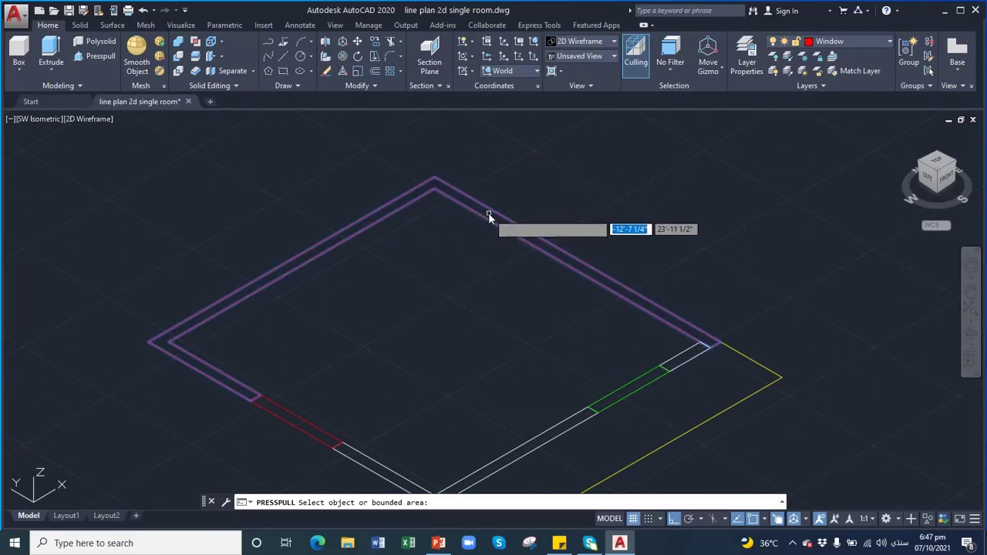
scroll(488, 217, "up", 2)
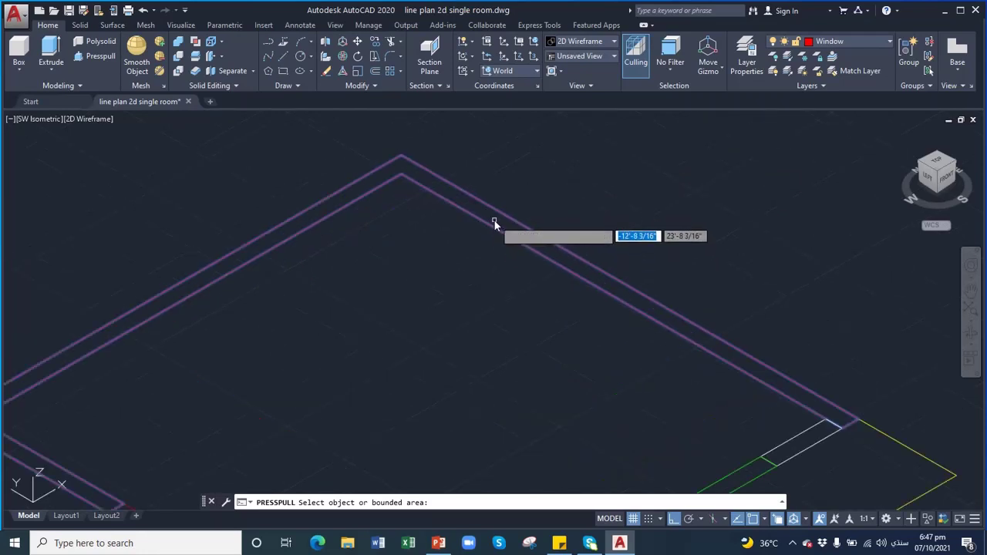
left_click(494, 224)
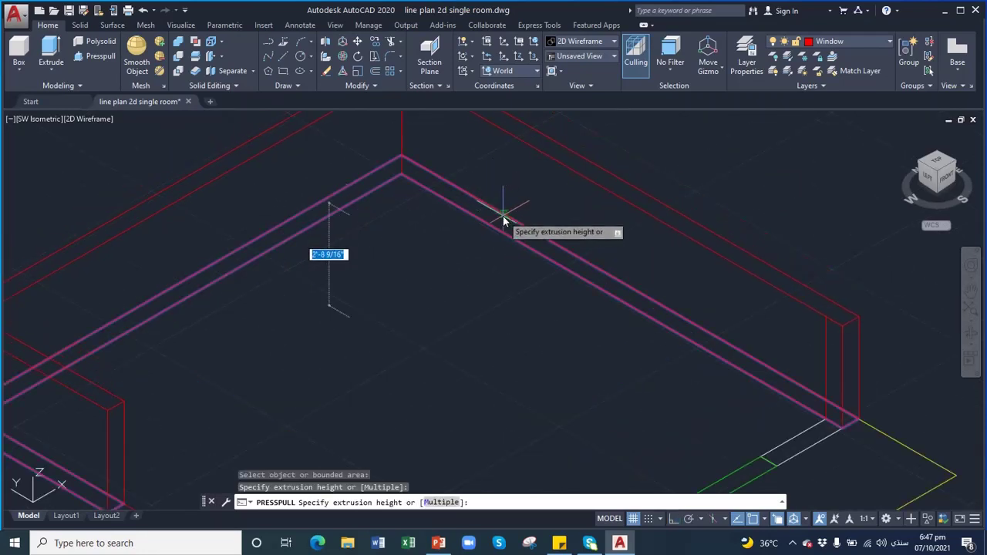
key("Escape")
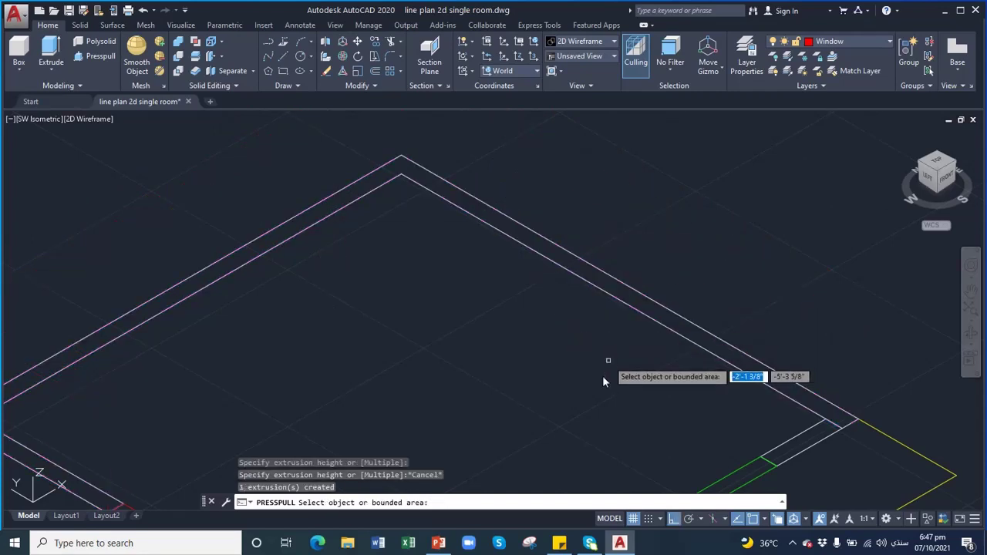
left_click(971, 288)
mouse_move(434, 302)
left_mouse_down()
mouse_move(606, 390)
mouse_move(518, 216)
left_mouse_up()
key("Escape")
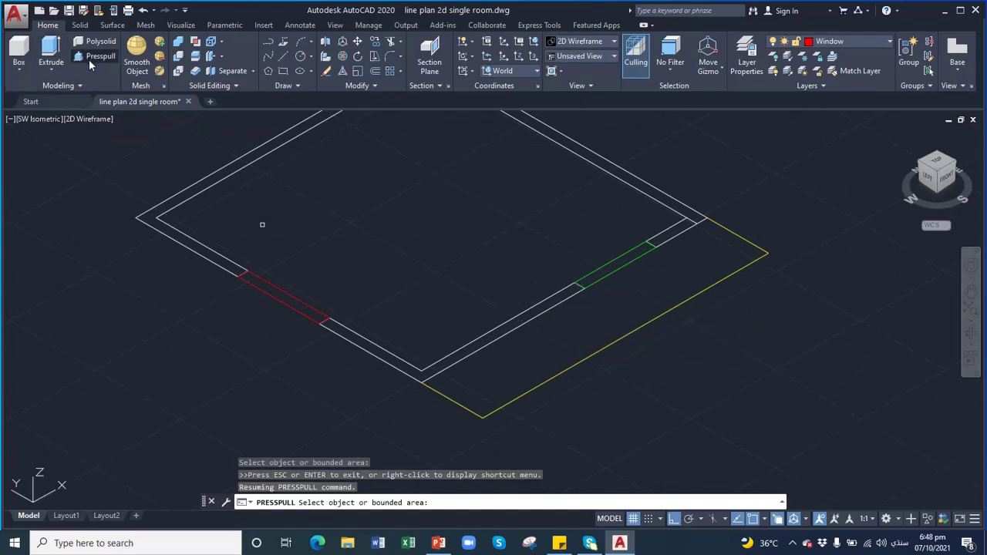
key("Return")
key("Return")
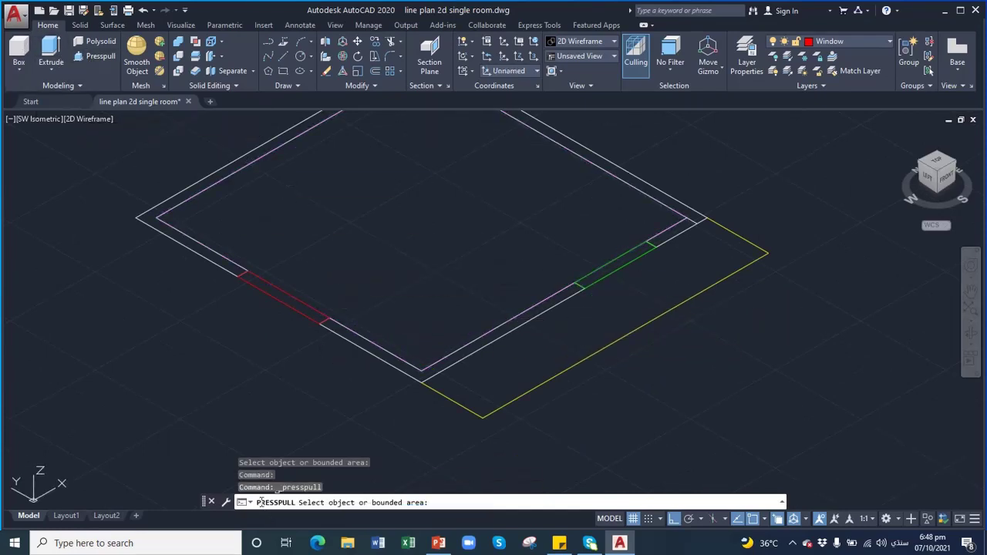
left_click(490, 334)
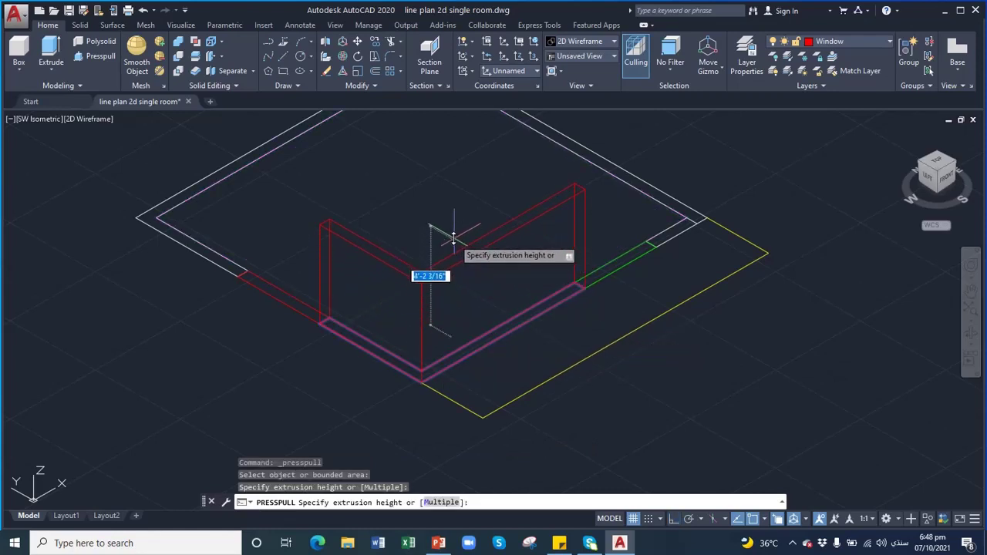
key("Escape")
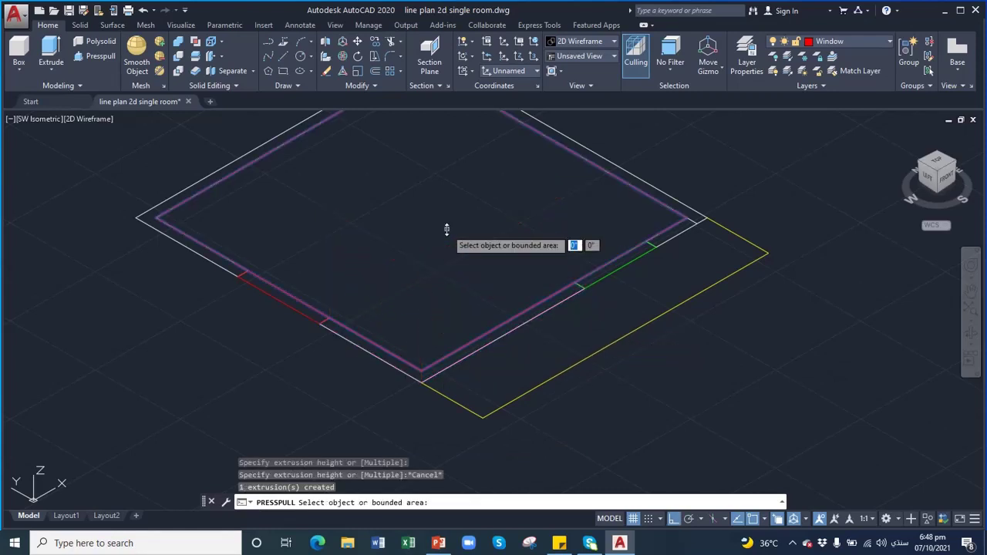
key("Return")
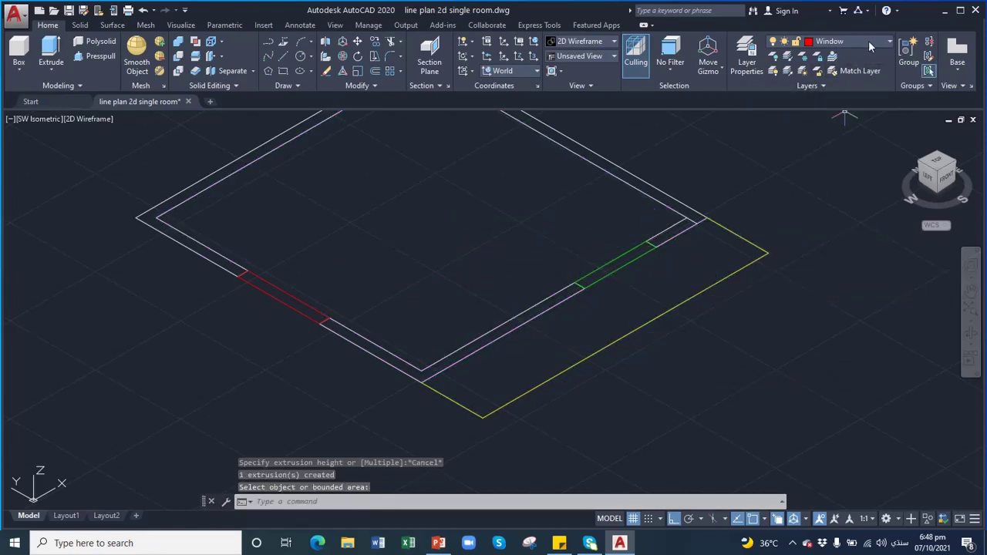
Step: On the walls layer, press-pull the front L-shaped wall strip straight up 10'
left_click(868, 40)
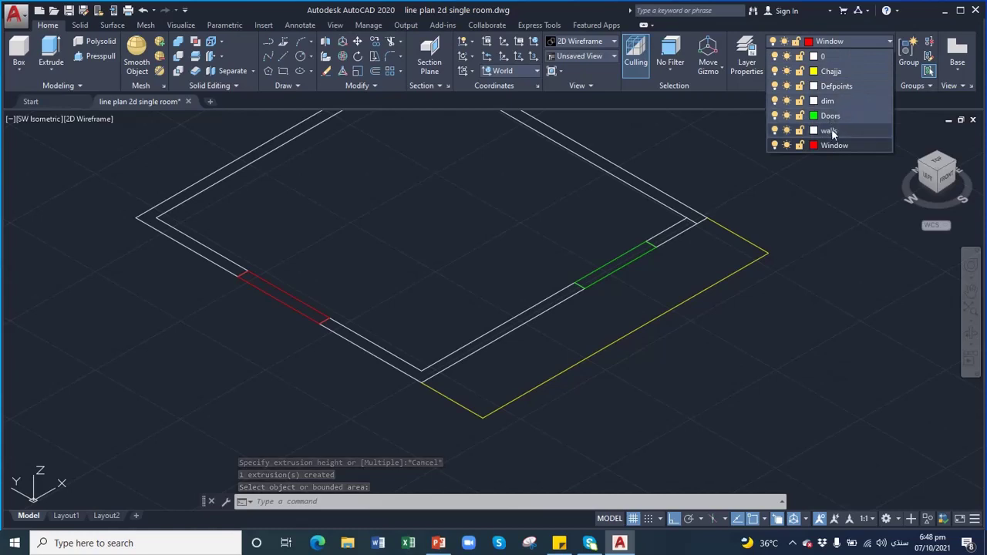
left_click(831, 129)
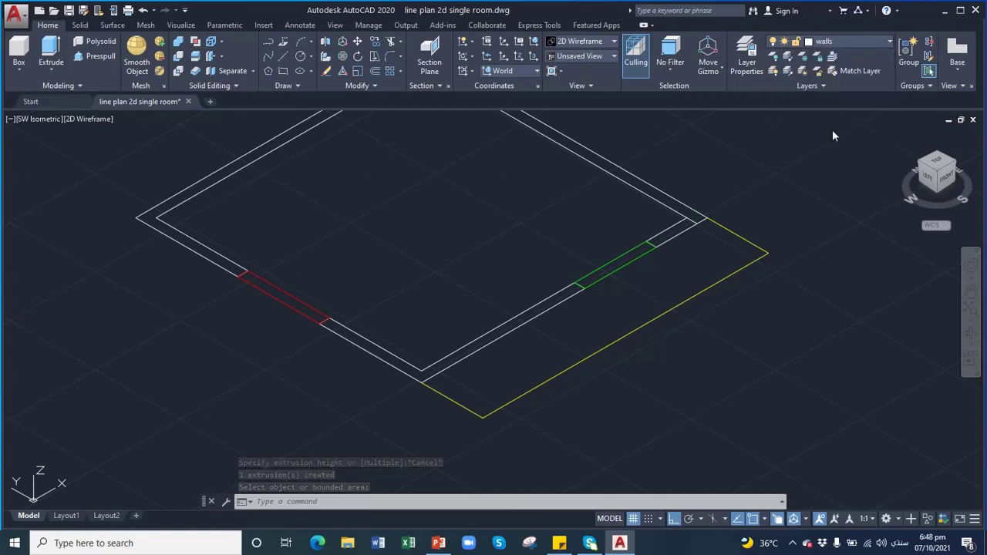
left_click(94, 56)
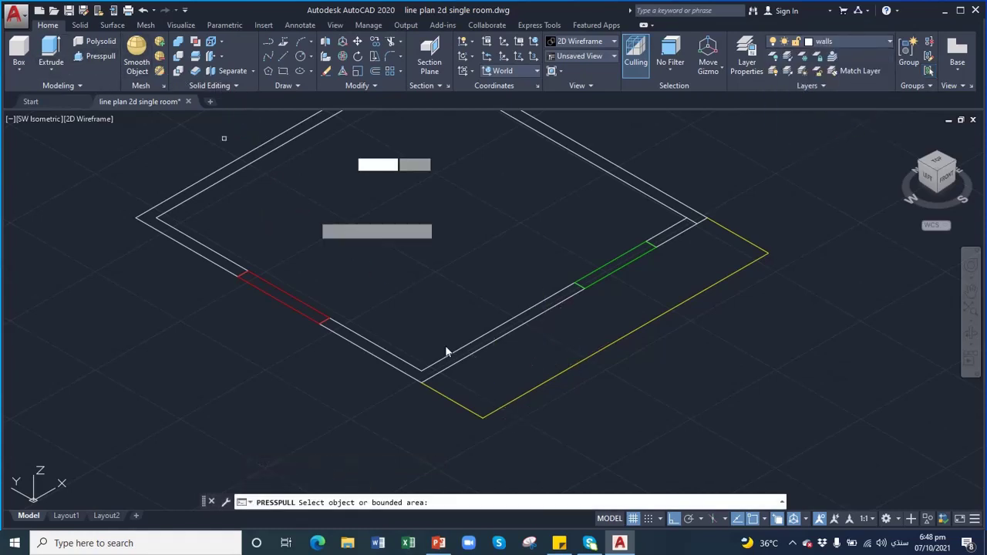
left_click(497, 338)
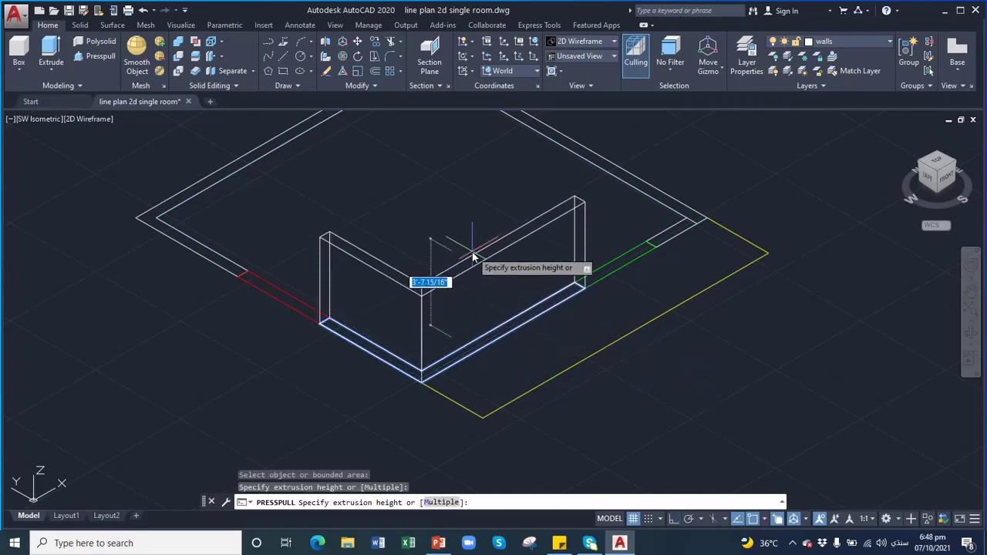
left_click(673, 519)
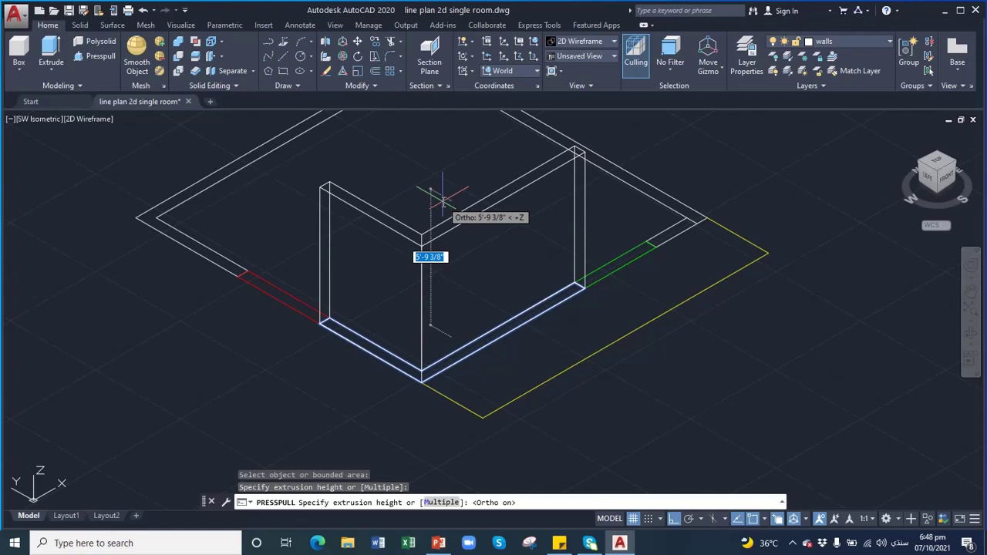
type("10")
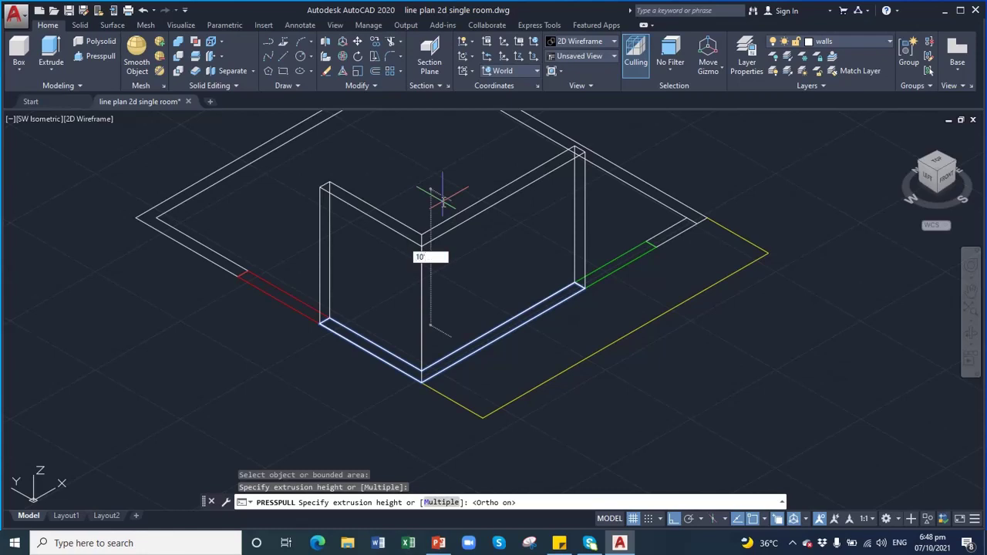
key("Return")
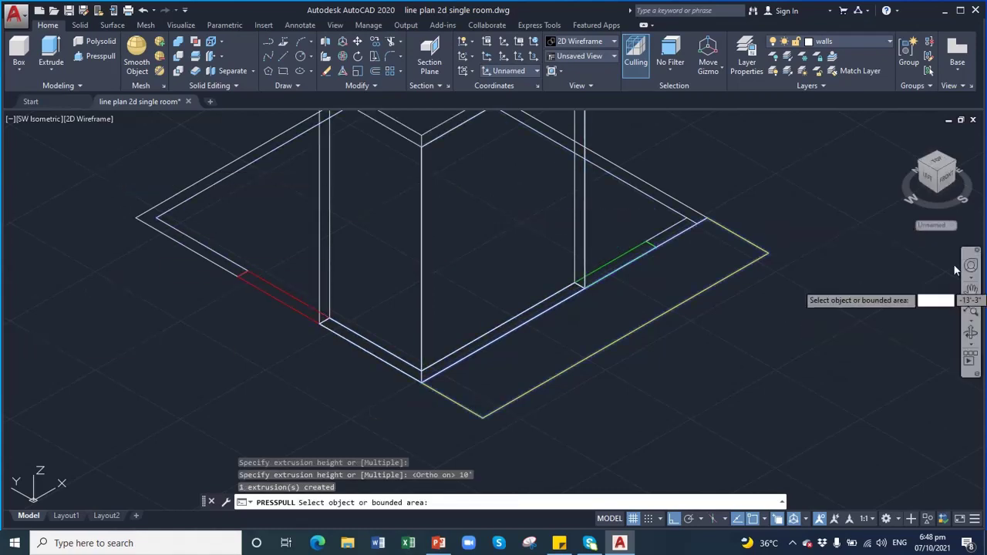
left_click(970, 288)
mouse_move(578, 185)
left_mouse_down()
mouse_move(553, 209)
mouse_move(492, 216)
left_mouse_up()
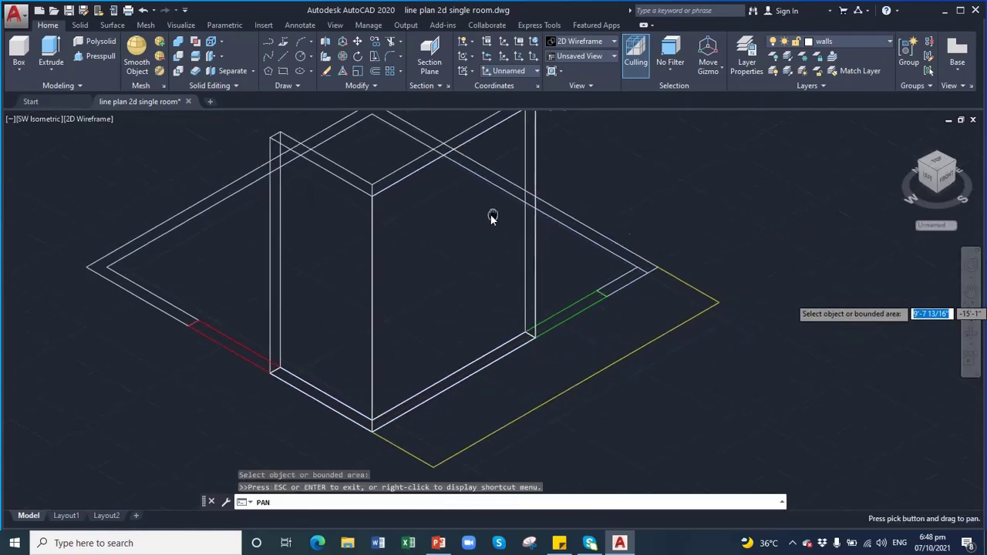
key("Escape")
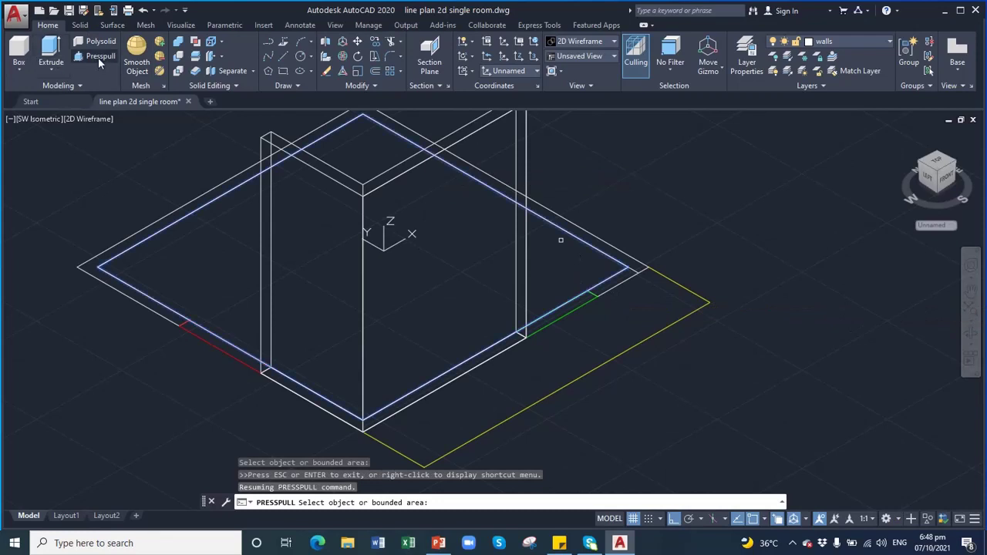
Step: Press-pull the short right wall piece and the long back-left wall strip up 10' each
left_click(608, 282)
type("10'")
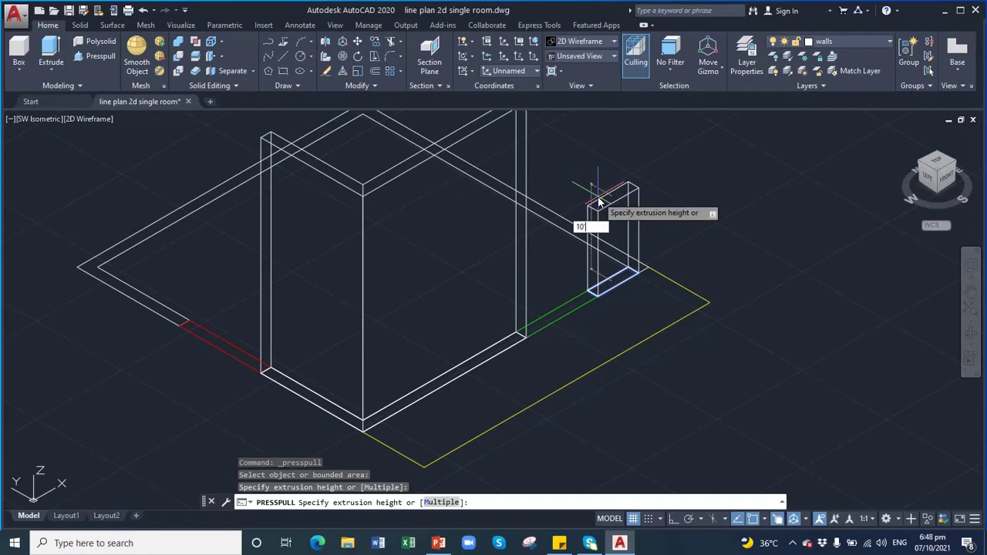
key("Return")
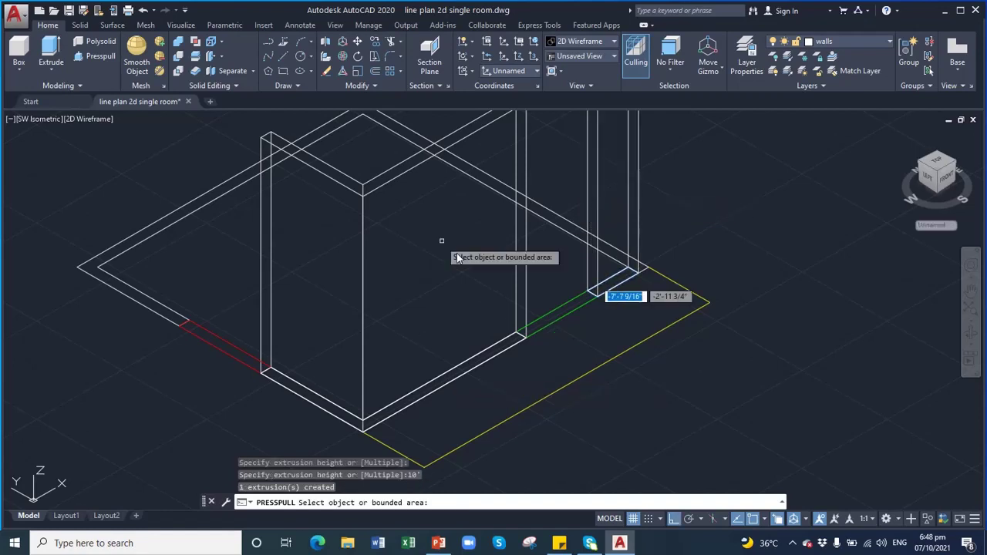
left_click(219, 194)
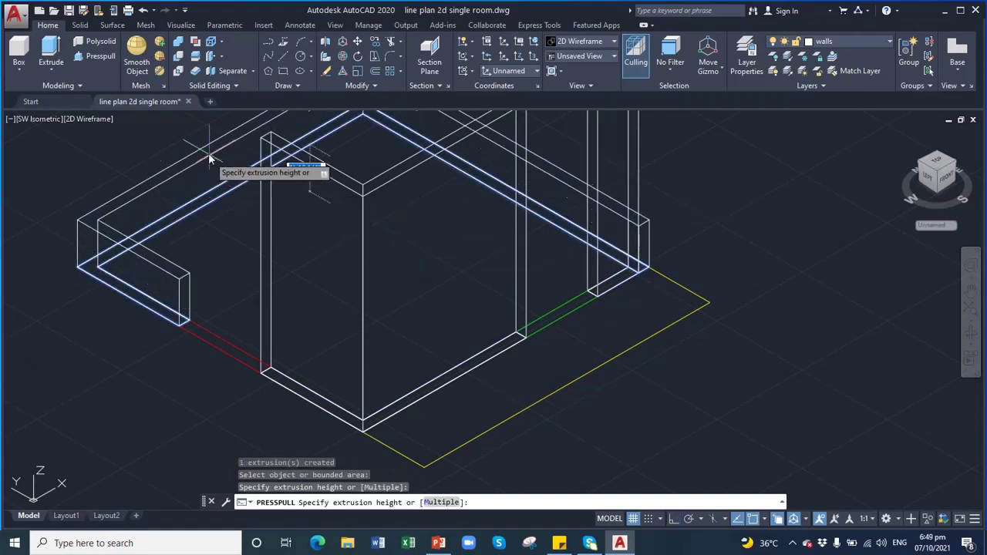
type("10'")
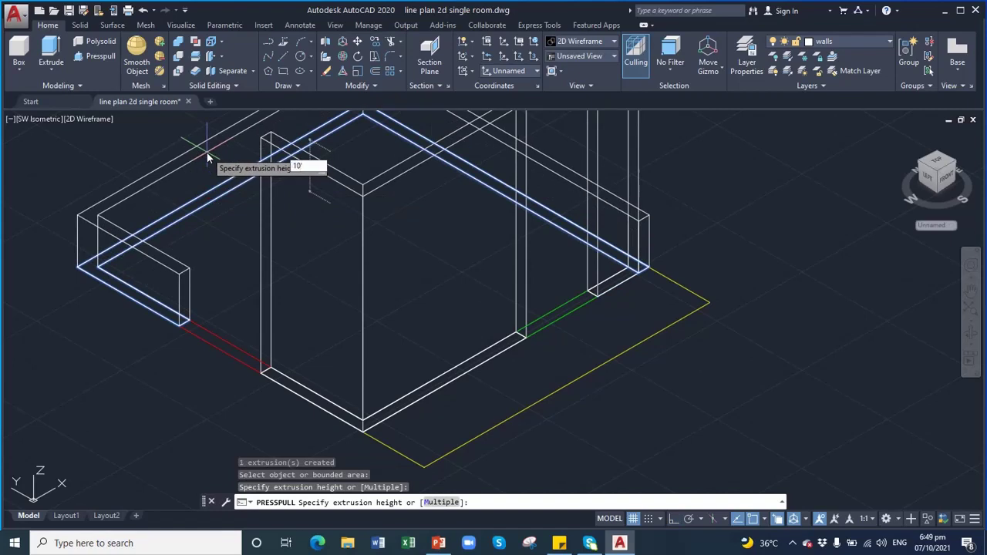
key("Return")
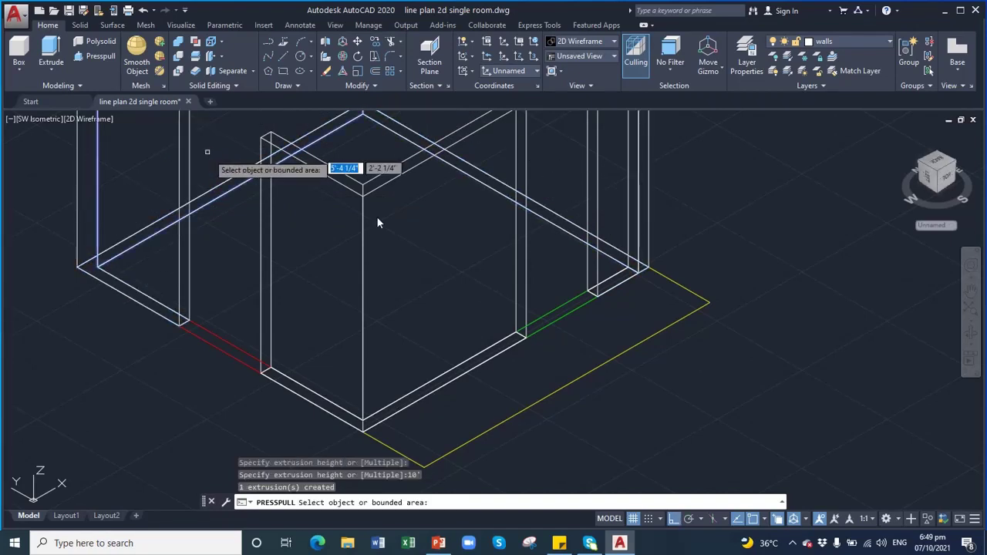
left_click(970, 290)
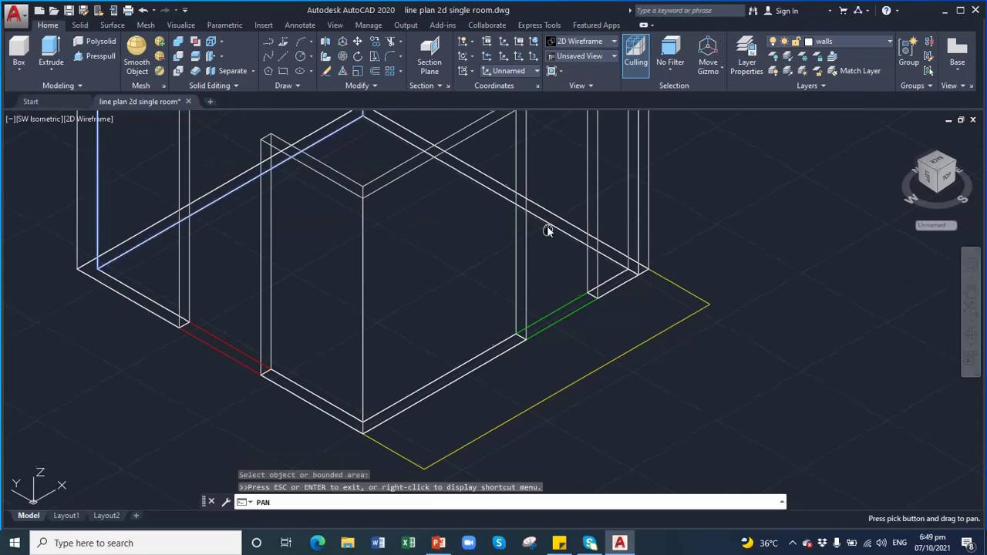
scroll(577, 282, "down", 2)
scroll(576, 282, "down", 2)
scroll(576, 282, "up", 1)
left_click_drag(574, 280, 538, 285)
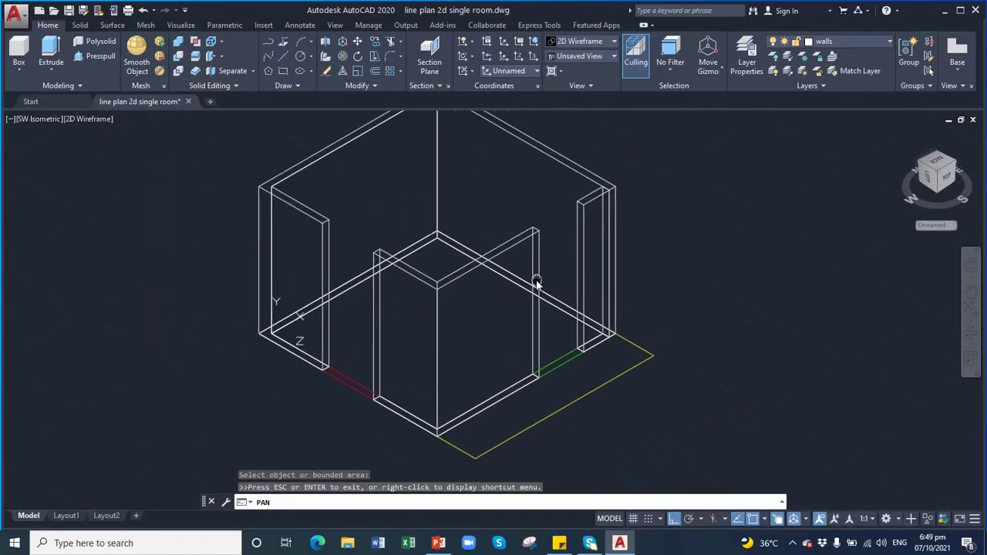
Step: Switch to the Shades of Gray visual style and orbit the room to a tilted front view
left_click(614, 42)
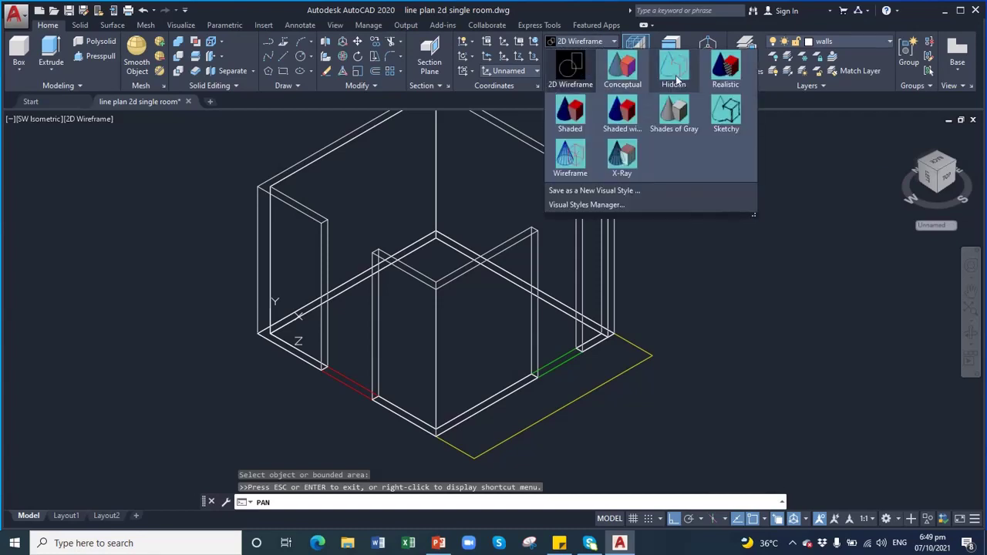
left_click(673, 114)
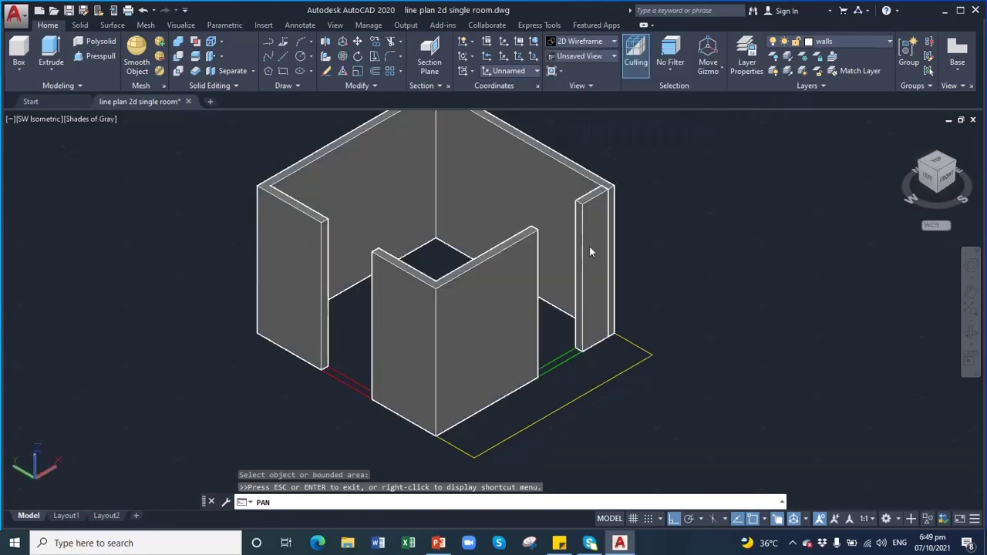
left_click(970, 340)
mouse_move(544, 286)
left_mouse_down()
mouse_move(599, 271)
mouse_move(466, 284)
mouse_move(583, 303)
mouse_move(601, 271)
mouse_move(466, 246)
mouse_move(594, 256)
mouse_move(571, 290)
mouse_move(538, 285)
mouse_move(535, 263)
left_mouse_up()
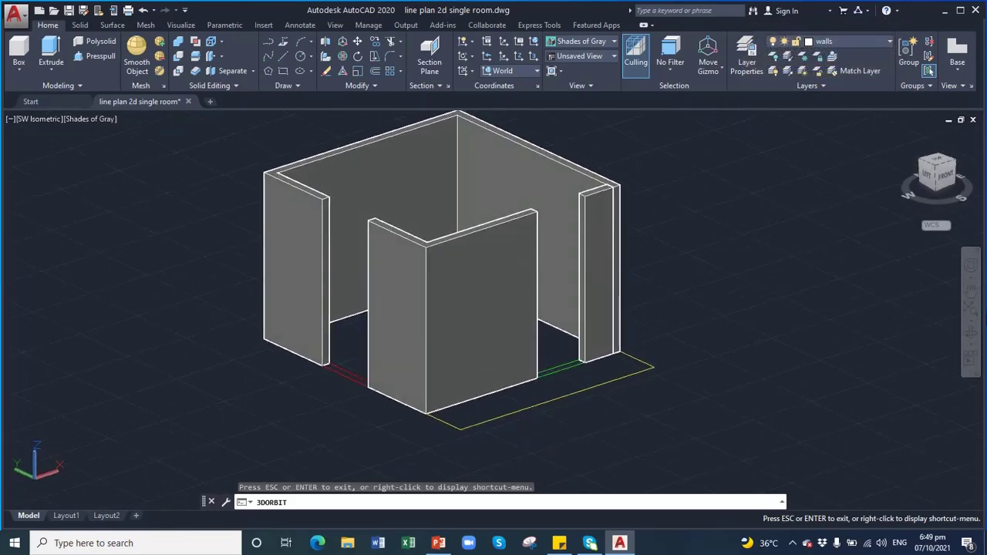
left_click(970, 294)
left_click_drag(610, 192, 625, 235)
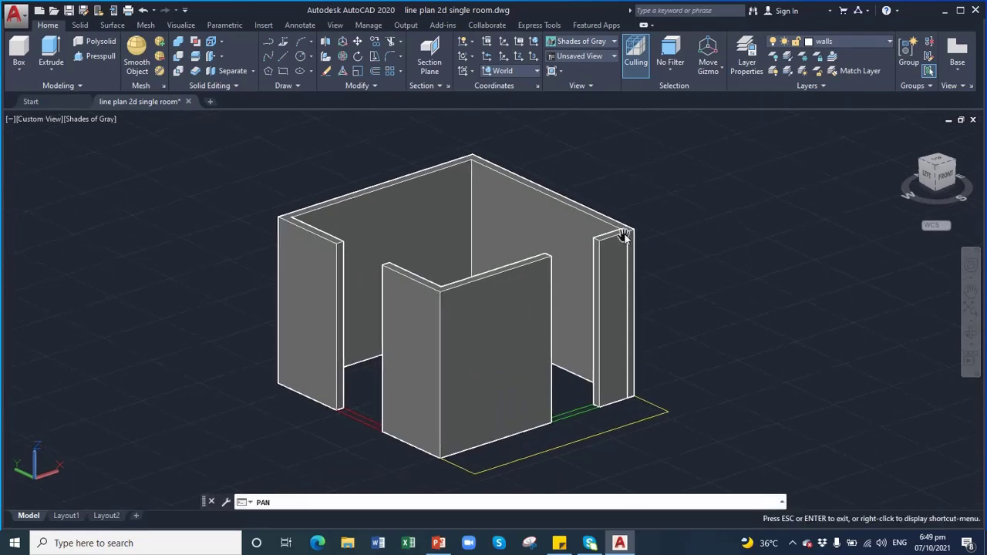
scroll(625, 235, "up", 1)
scroll(597, 270, "up", 1)
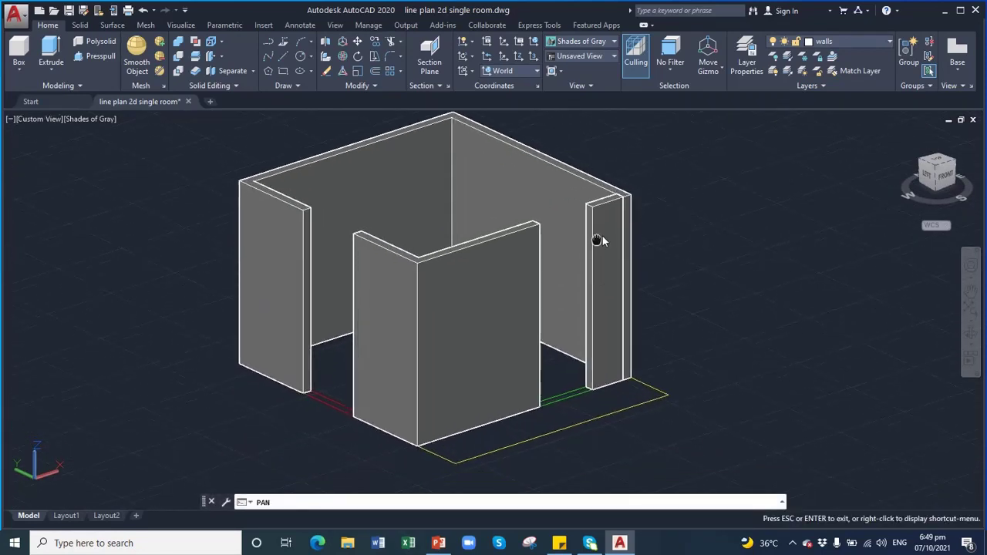
mouse_move(598, 240)
left_mouse_down()
mouse_move(612, 209)
mouse_move(643, 233)
left_mouse_up()
scroll(612, 210, "up", 1)
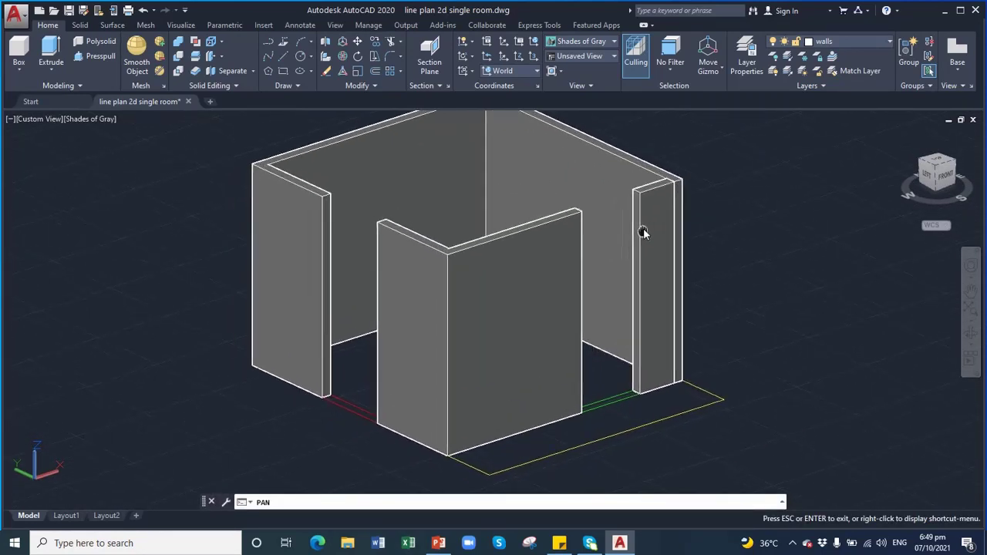
left_click_drag(606, 282, 601, 252)
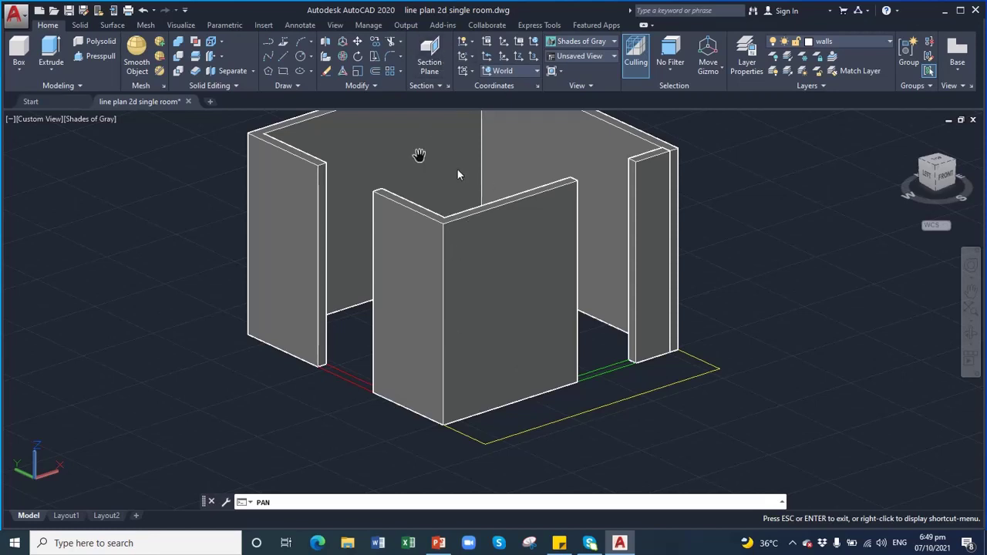
left_click(95, 56)
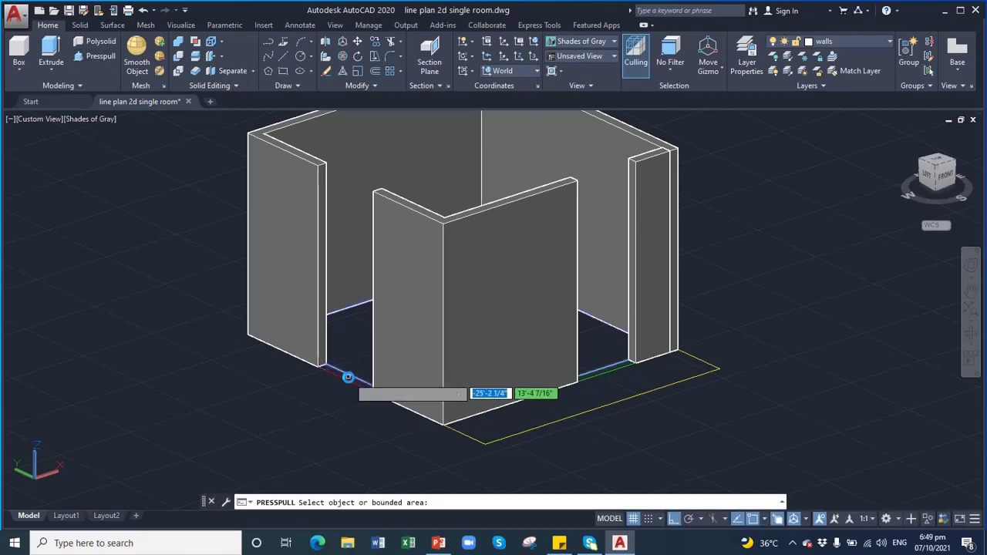
left_click(348, 379)
type("3'")
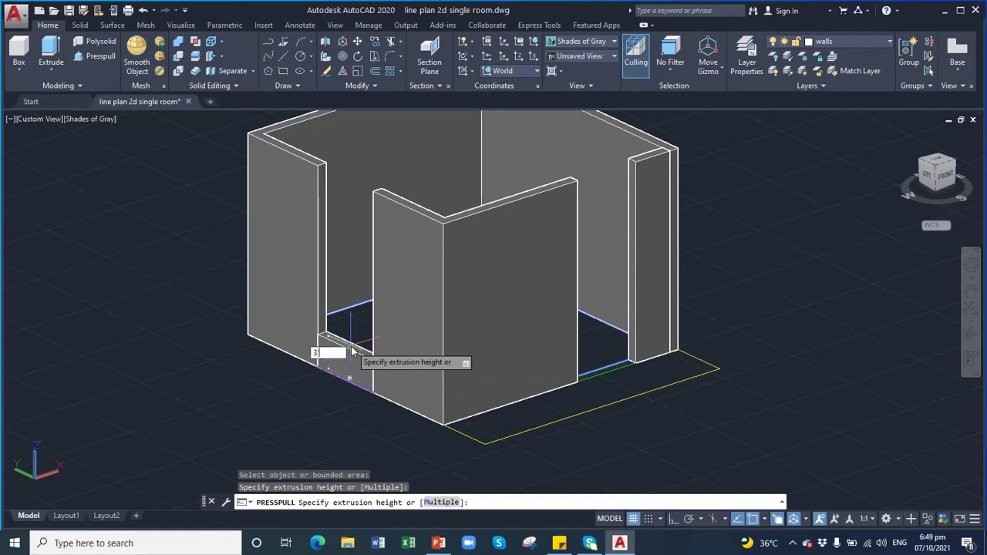
key("Return")
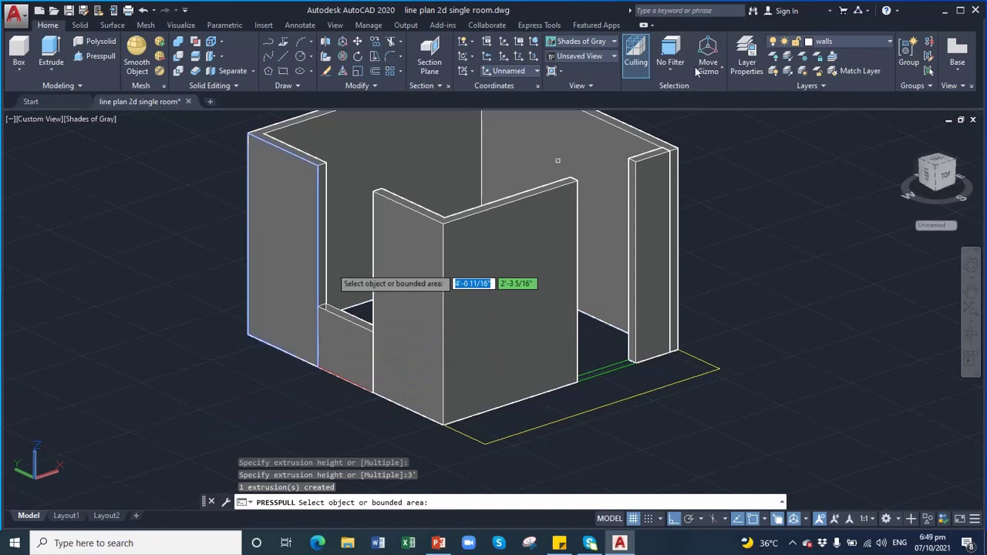
key("Return")
left_click(343, 331)
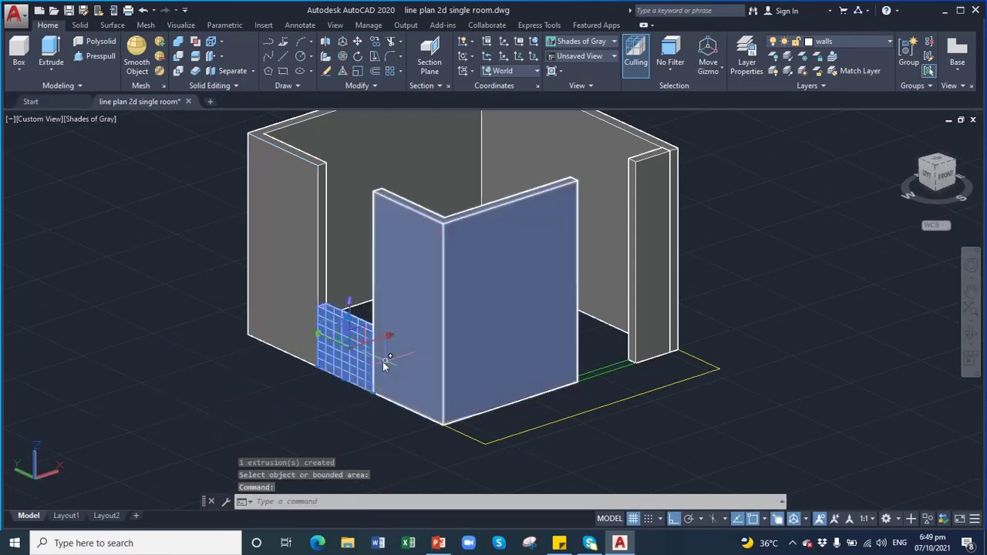
key("Escape")
key("Escape")
key("ctrl+z")
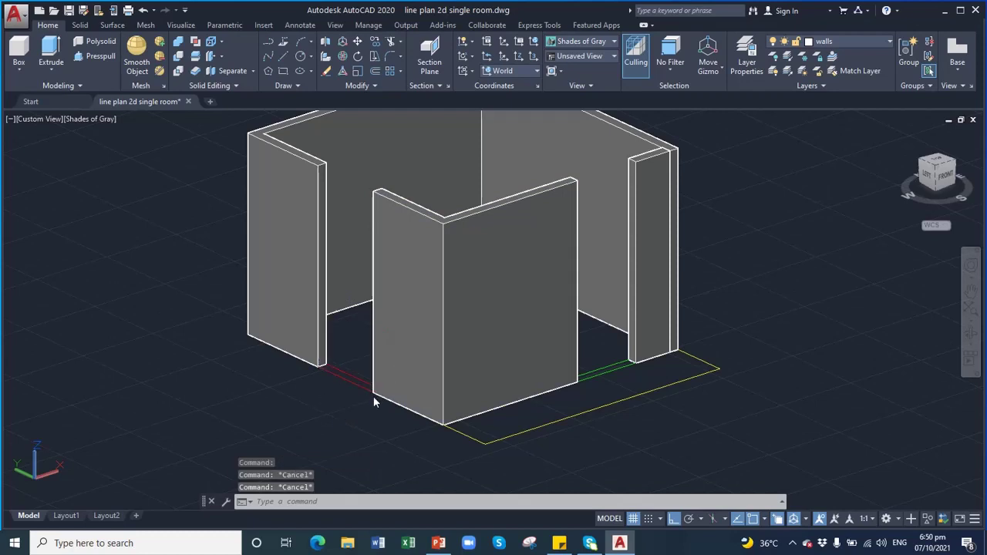
Step: On the Window layer, press-pull a 3' sill block at the base of the left opening
left_click(855, 45)
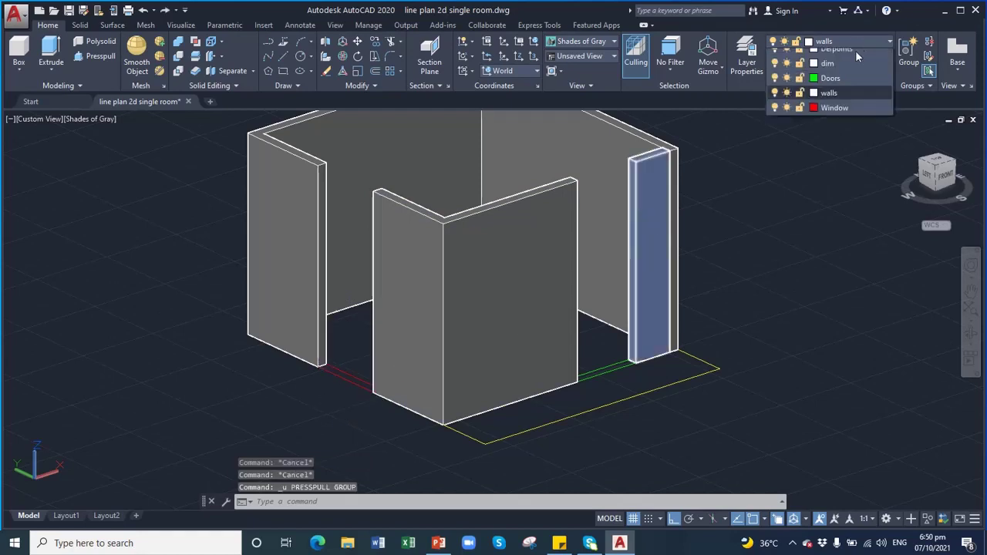
left_click(834, 146)
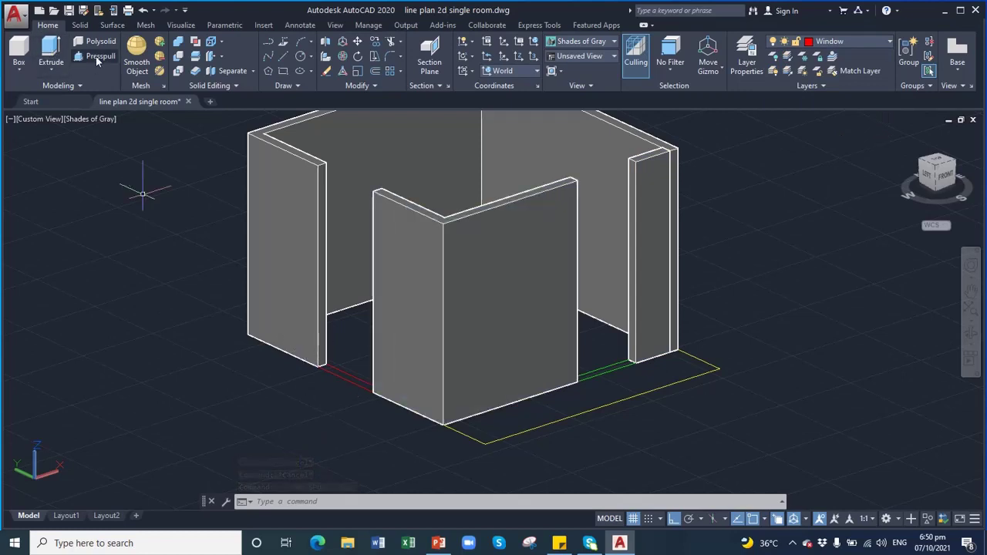
left_click(335, 370)
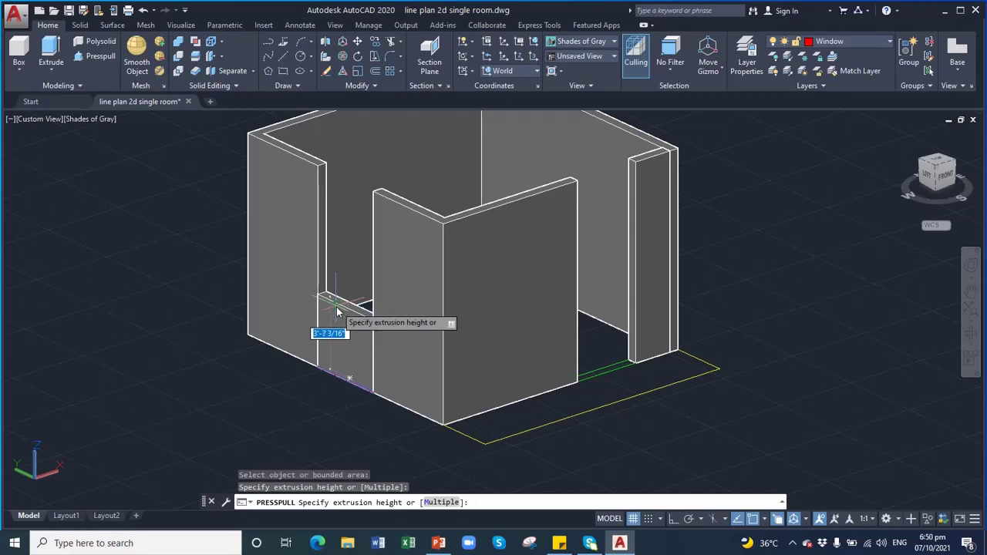
type("3")
key("Return")
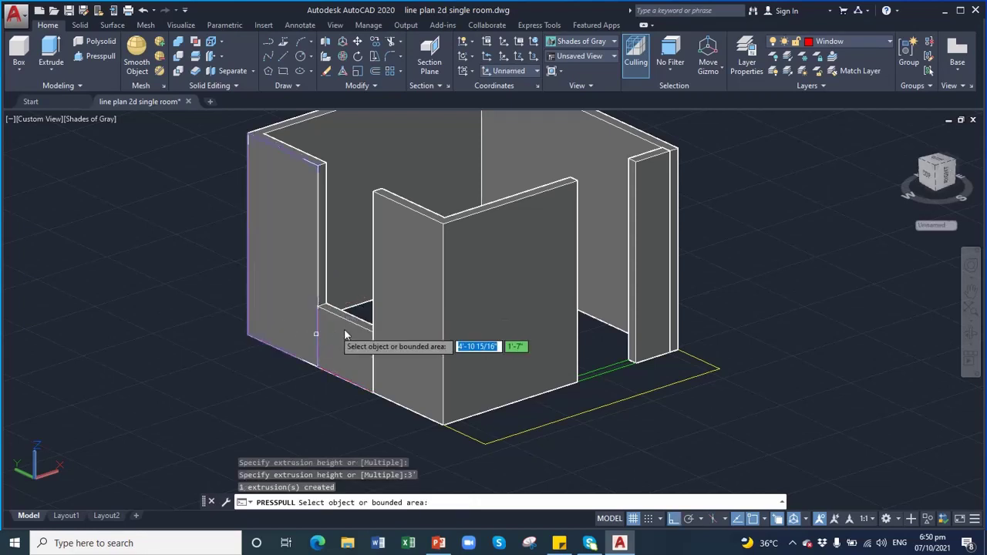
key("Escape")
left_click(344, 333)
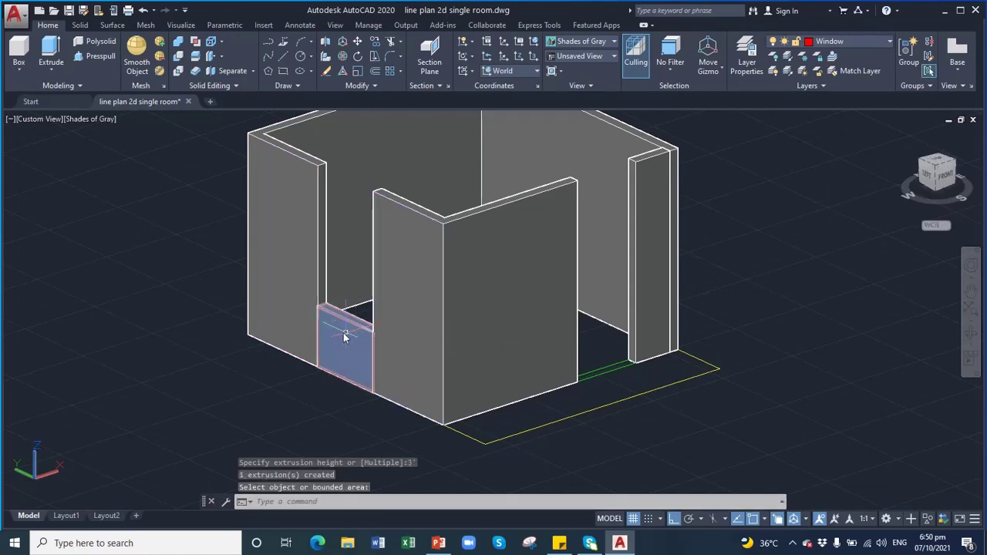
left_click(367, 116)
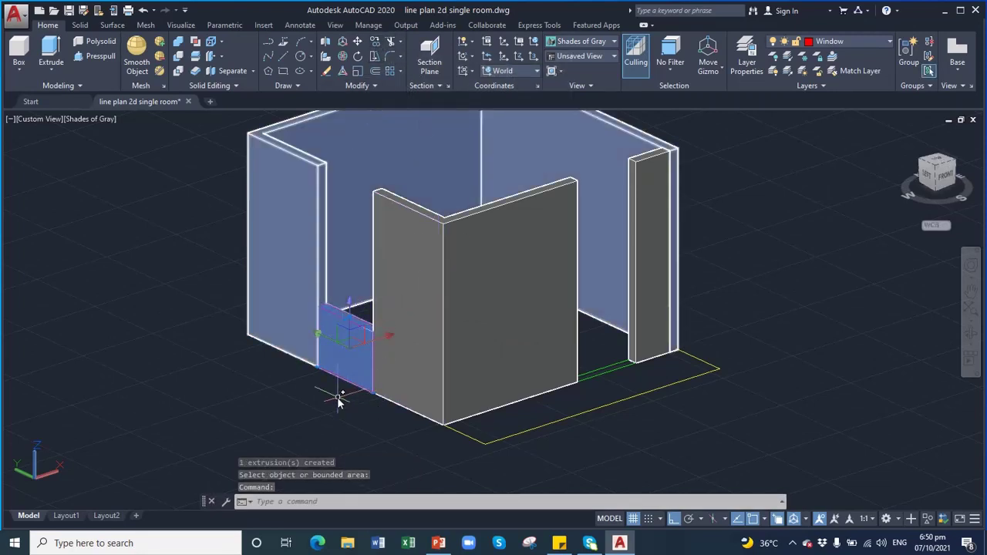
key("Escape")
left_click(347, 359)
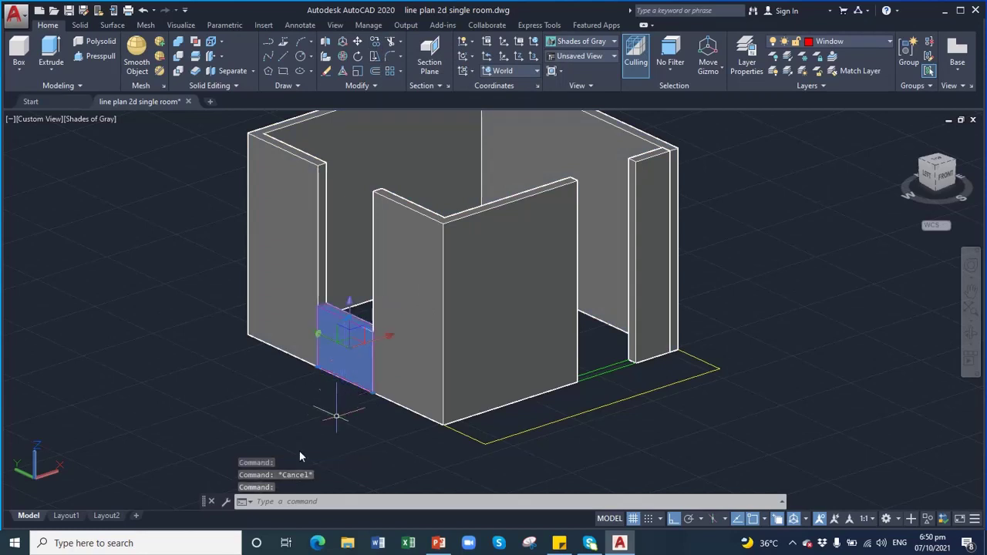
Step: Copy the sill block up to the top of the left opening as a lintel
left_click(375, 43)
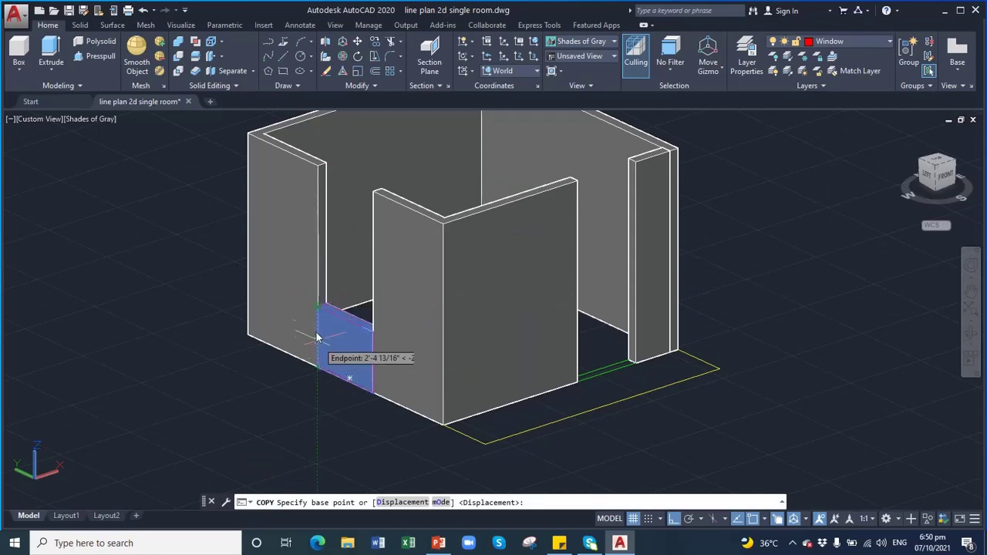
scroll(319, 315, "up", 3)
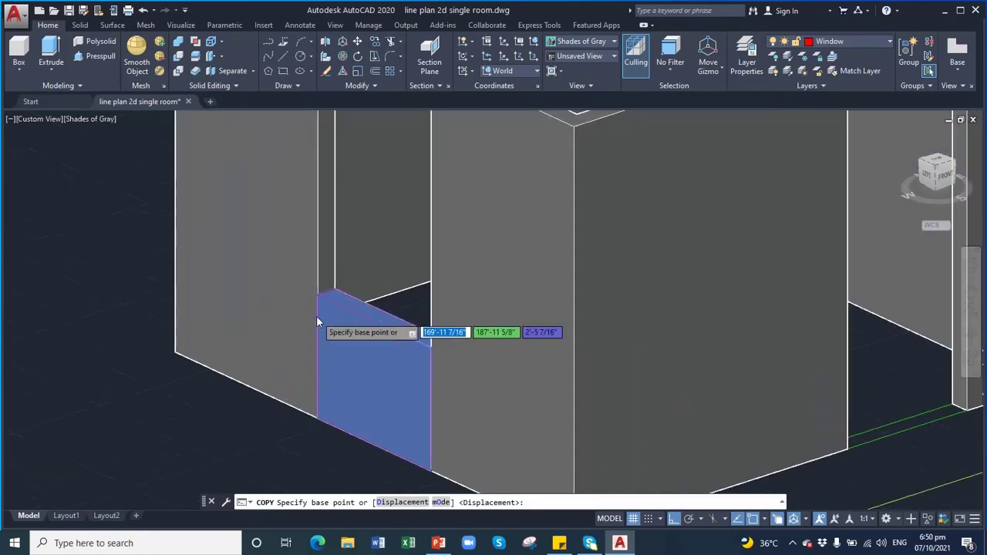
left_click(320, 293)
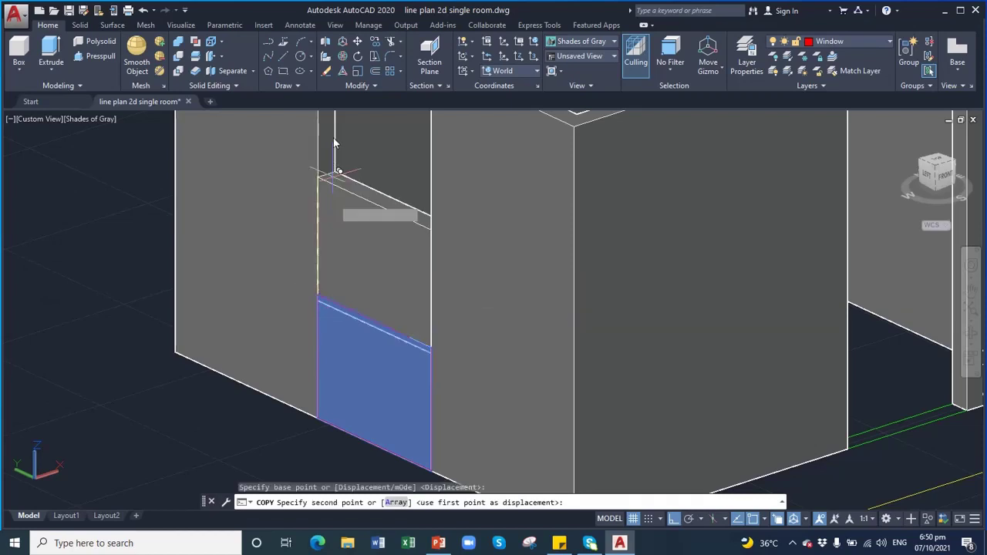
scroll(327, 117, "down", 4)
scroll(328, 118, "down", 2)
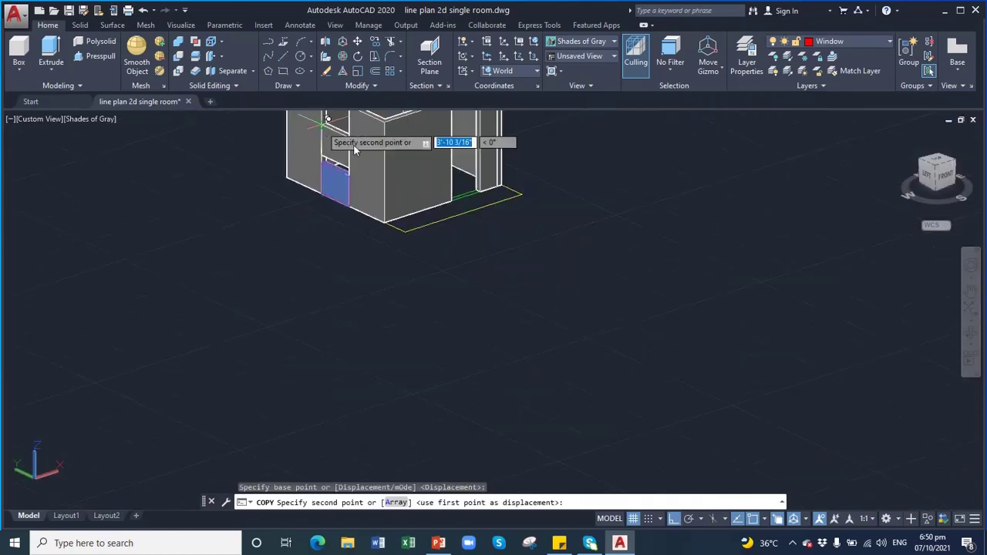
left_click(971, 290)
left_click_drag(370, 189, 449, 361)
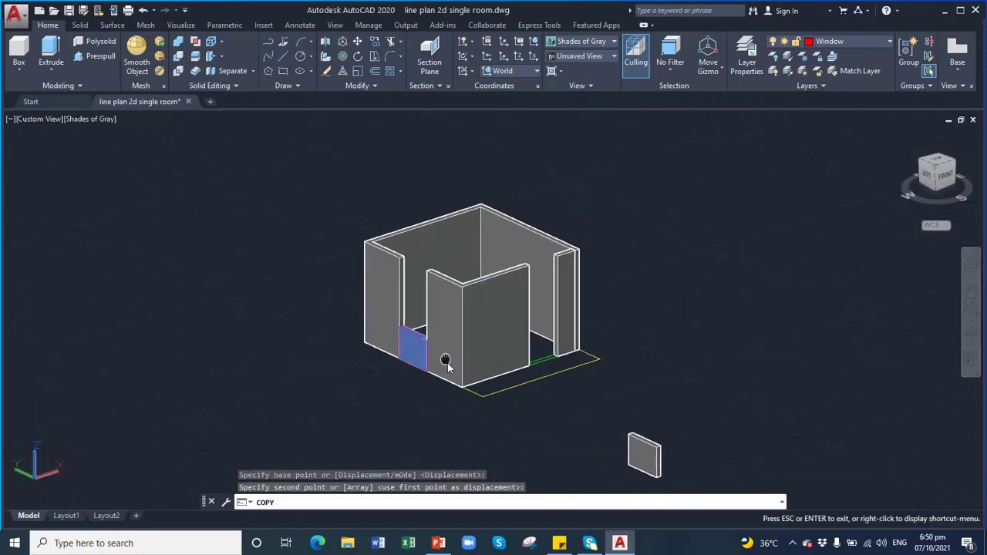
scroll(408, 301, "up", 2)
scroll(403, 292, "up", 2)
scroll(378, 286, "up", 1)
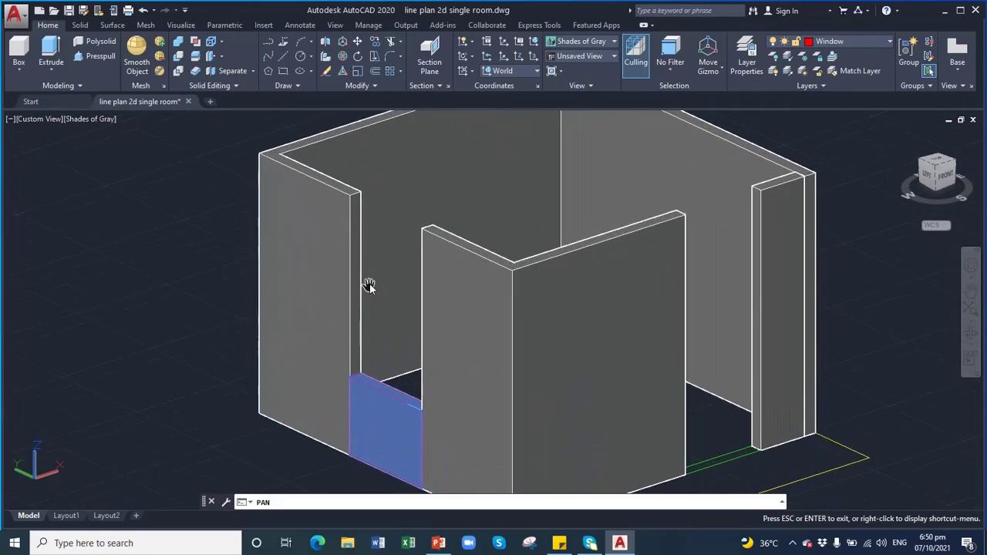
key("Escape")
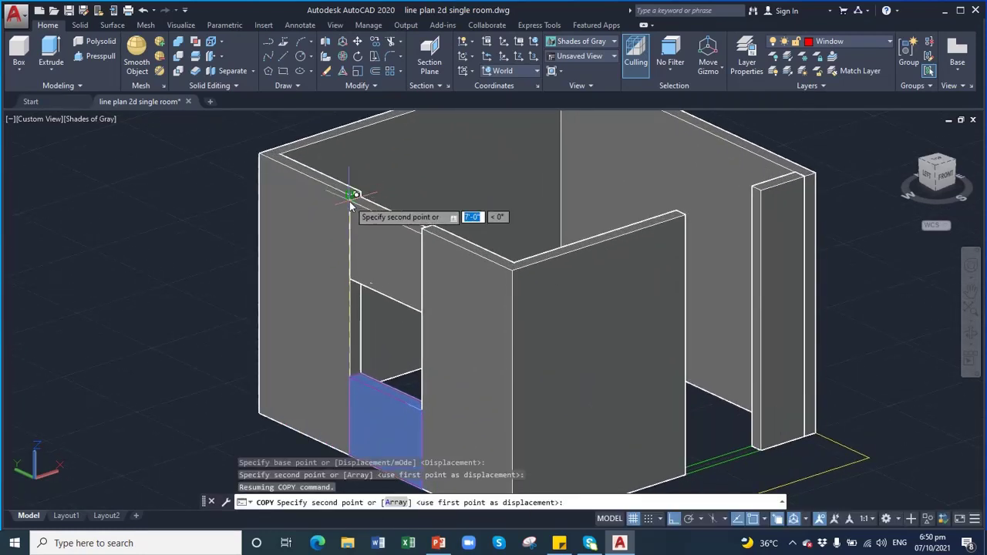
left_click(350, 197)
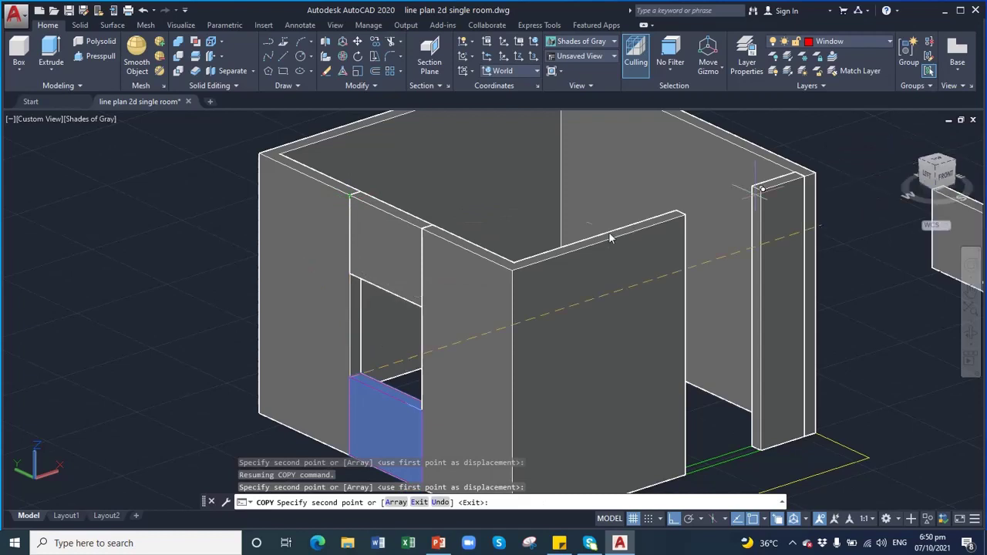
key("Return")
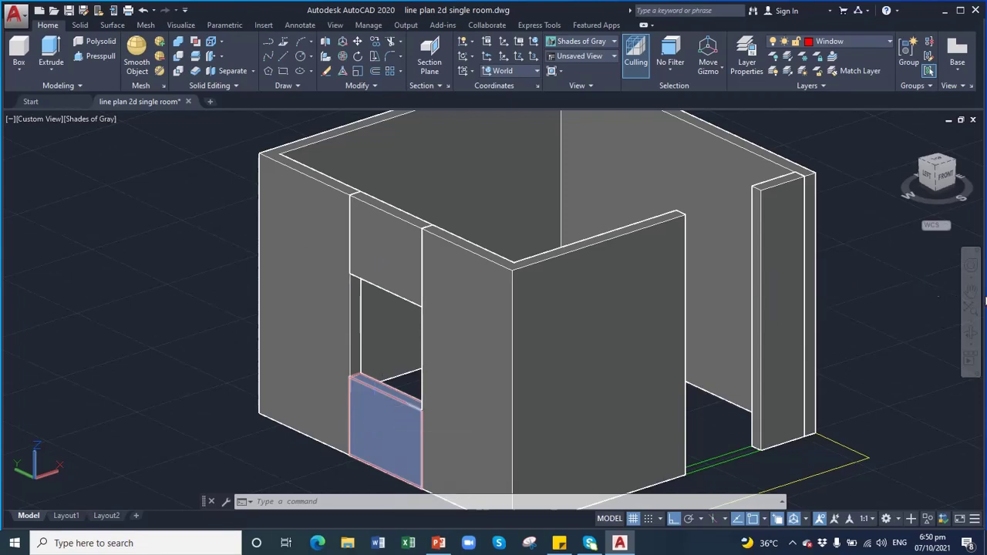
Step: Press-pull the thin strip in the right-hand opening into a 4' panel
left_click(972, 291)
left_click_drag(804, 282, 683, 269)
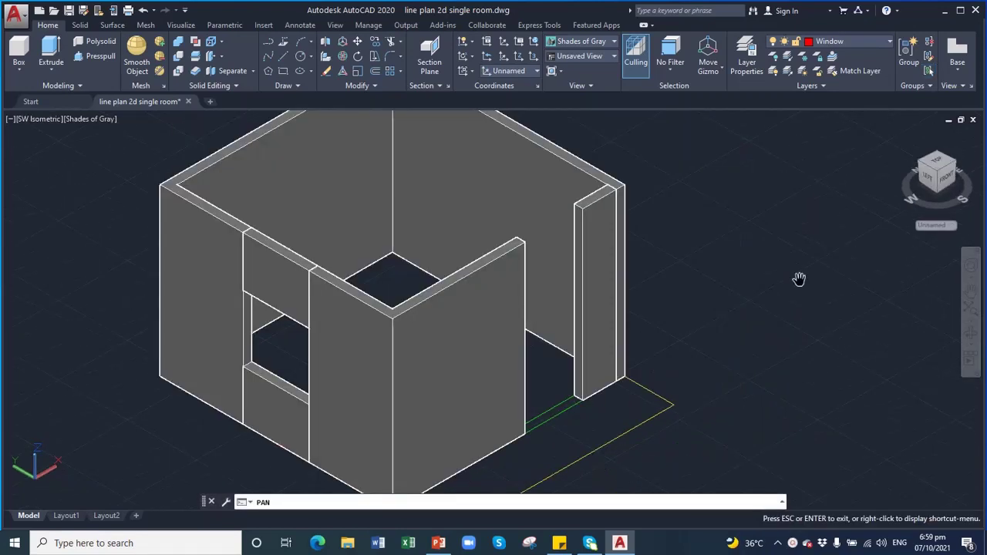
scroll(563, 301, "up", 1)
scroll(555, 301, "up", 1)
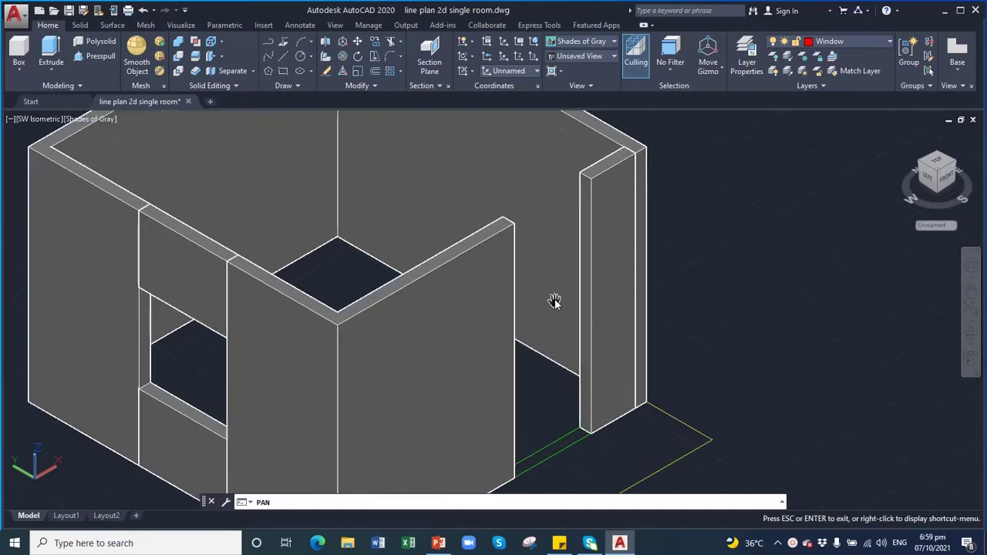
left_click_drag(540, 289, 528, 273)
left_click(95, 57)
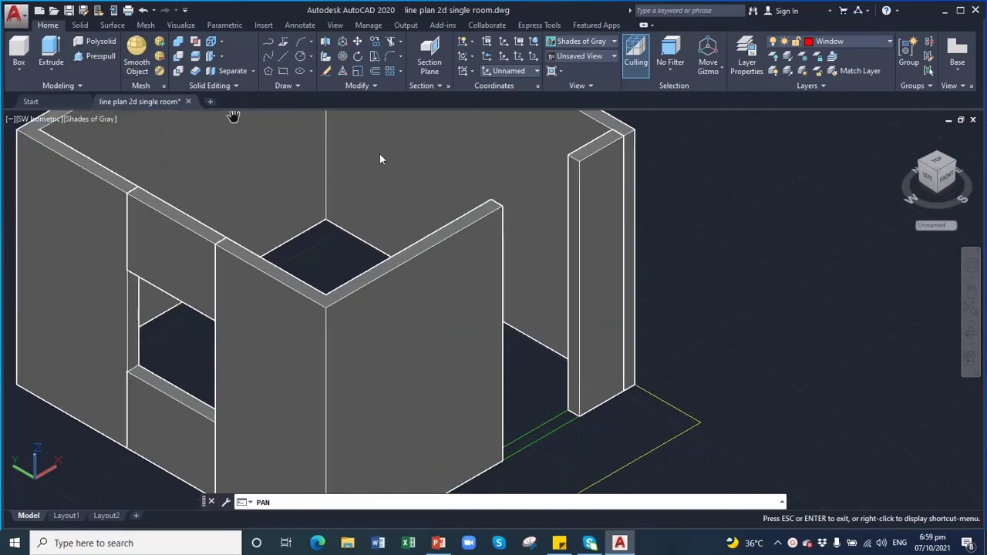
left_click(544, 412)
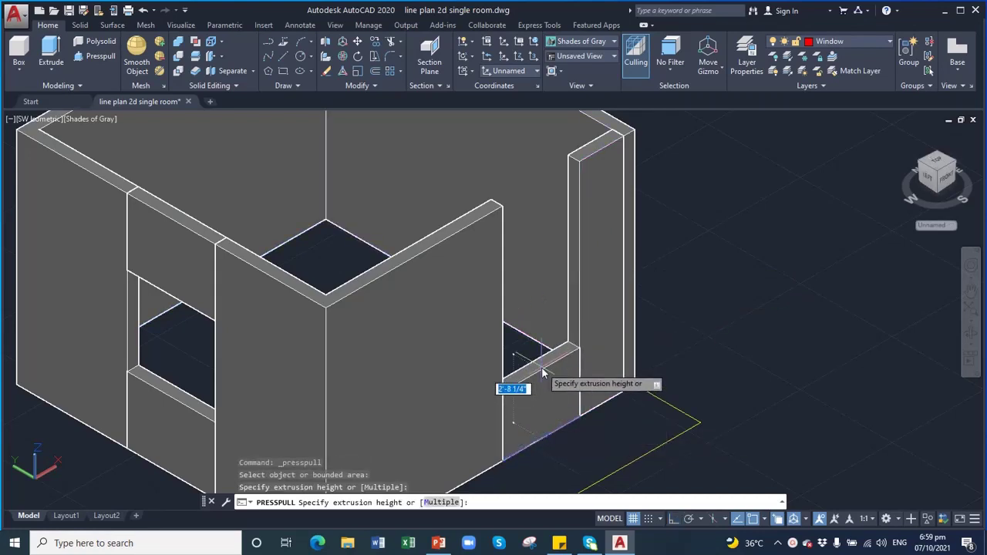
type("4'")
key("Return")
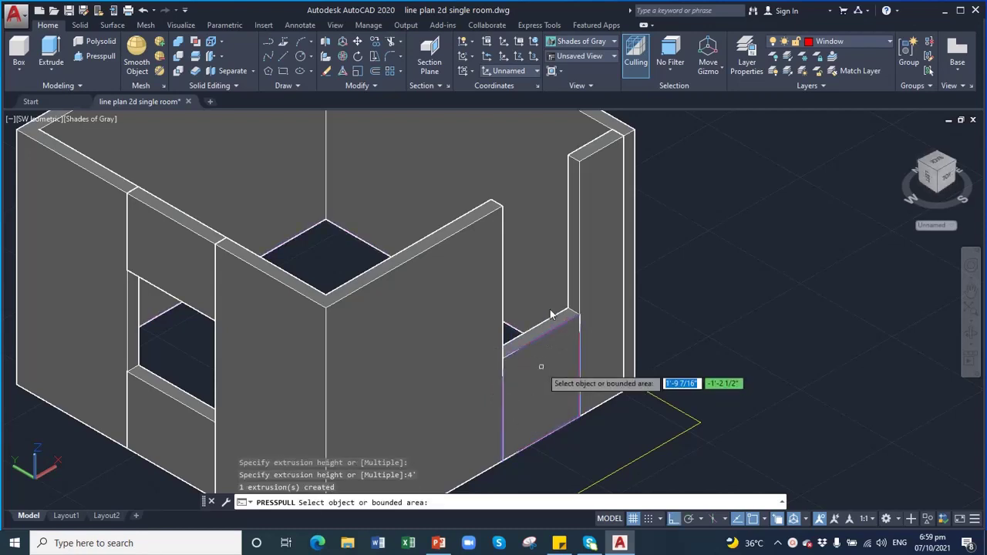
key("Return")
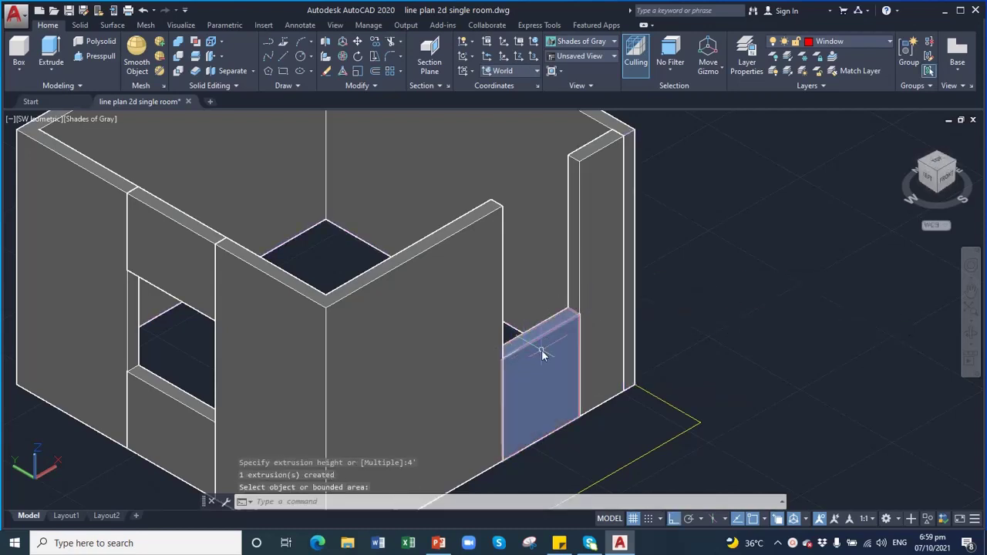
Step: Move the 4' panel up to the wall-top endpoint as a lintel over the door opening
left_click(542, 351)
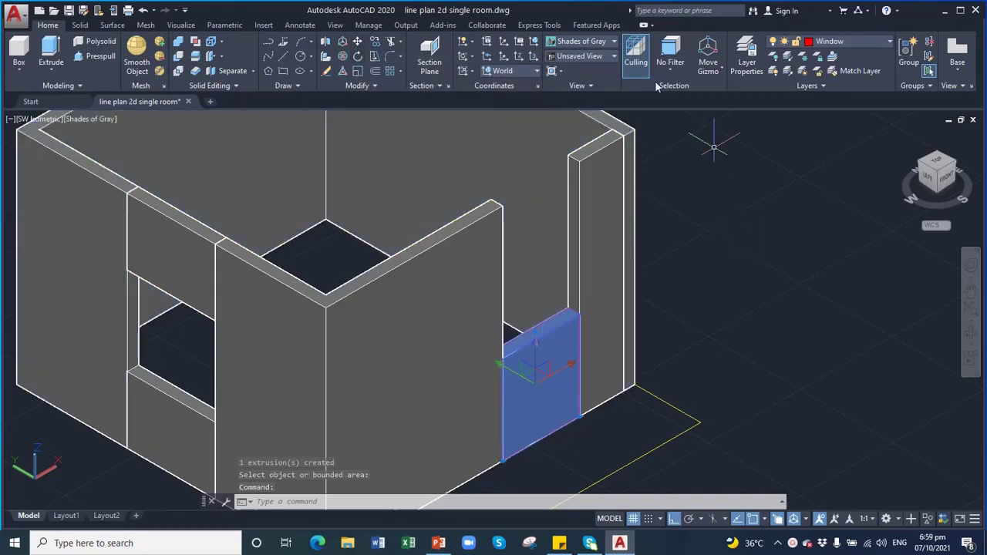
left_click(358, 42)
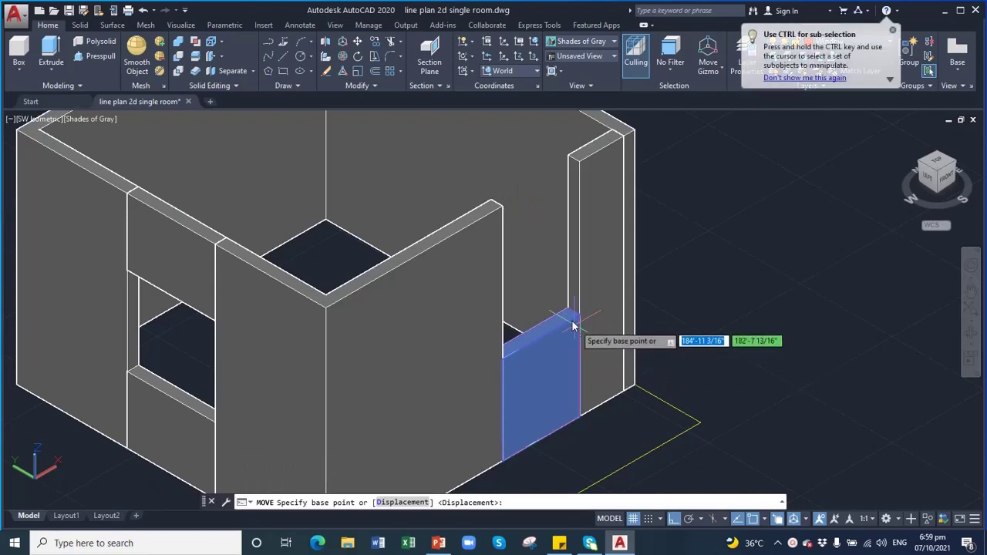
left_click(571, 318)
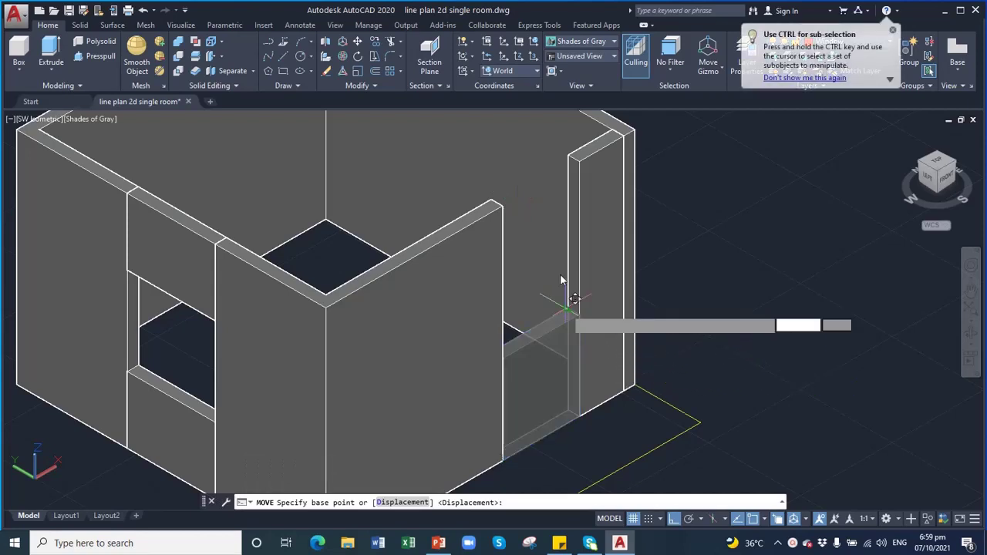
left_click(568, 157)
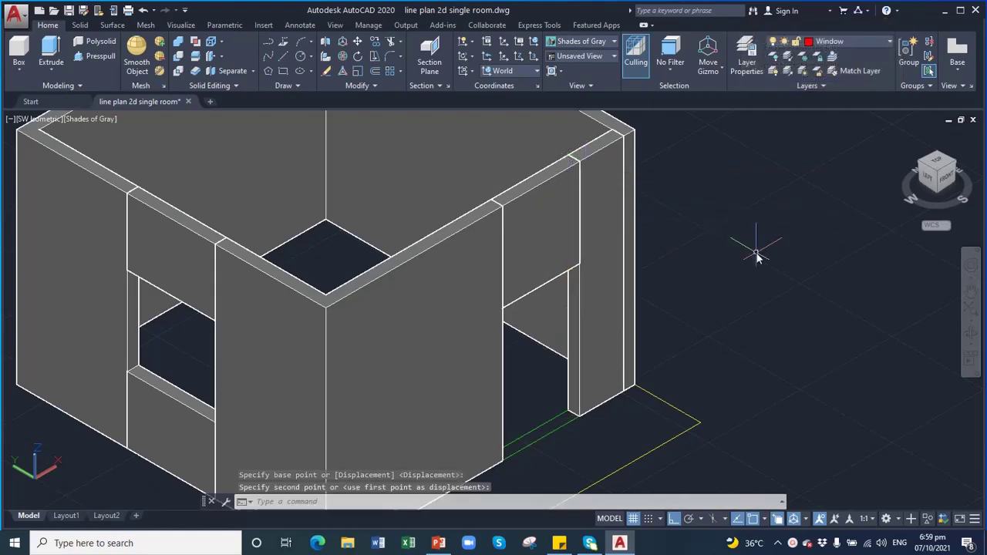
key("Return")
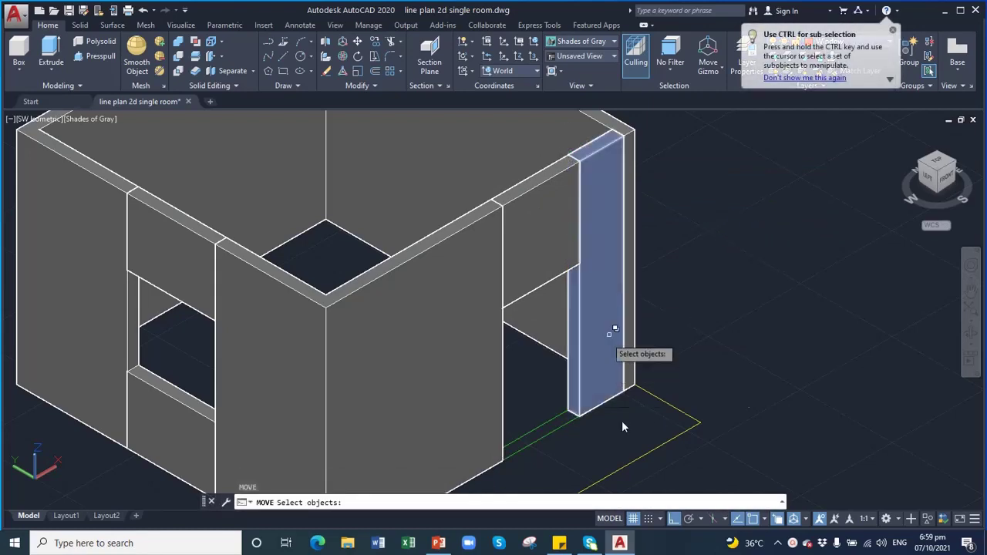
left_click(970, 292)
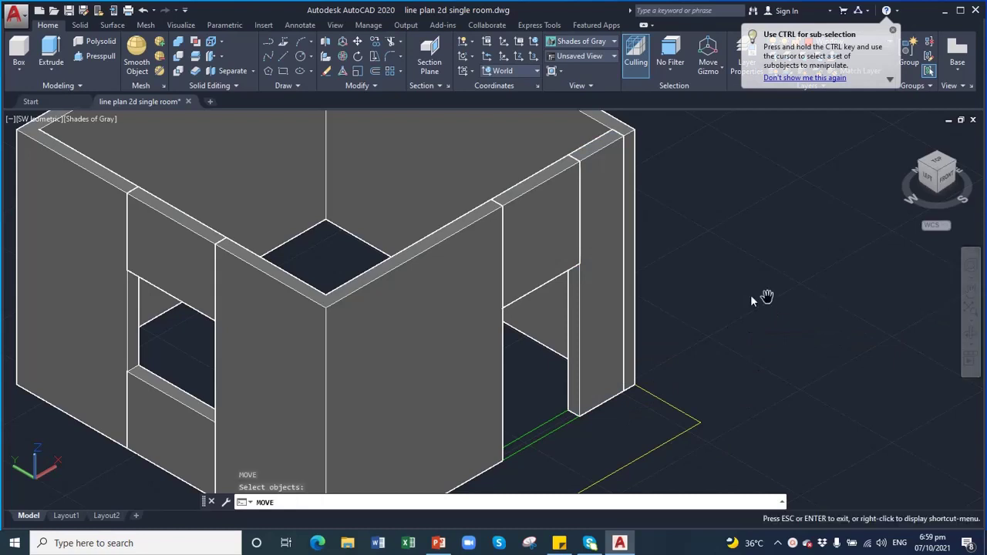
left_click_drag(658, 303, 669, 238)
key("Escape")
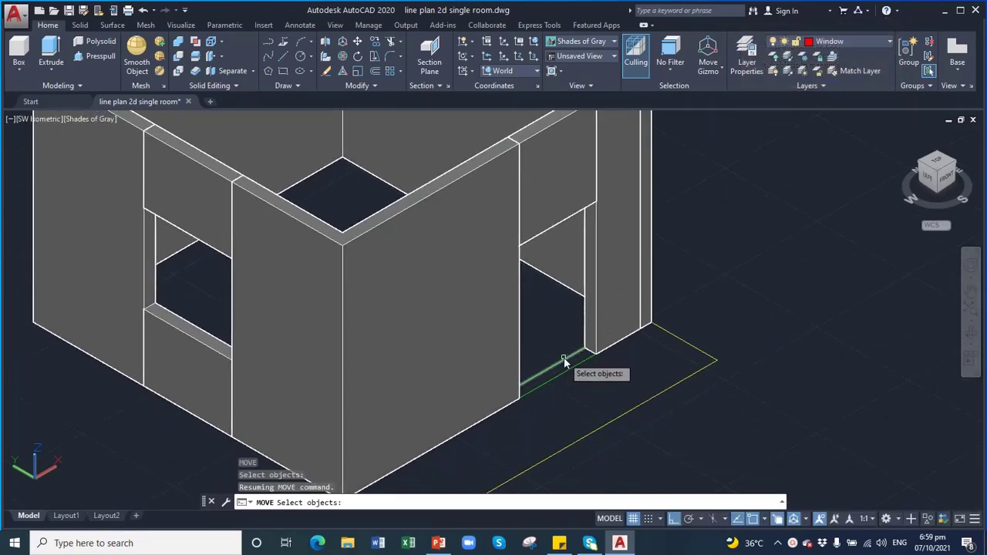
left_click(569, 369)
left_click(578, 374)
left_click(555, 358)
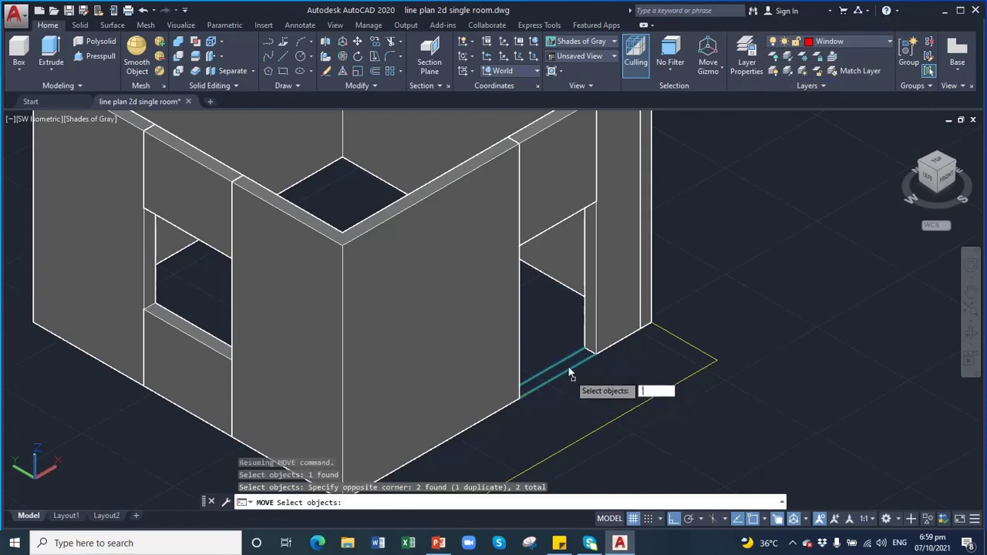
key("Escape")
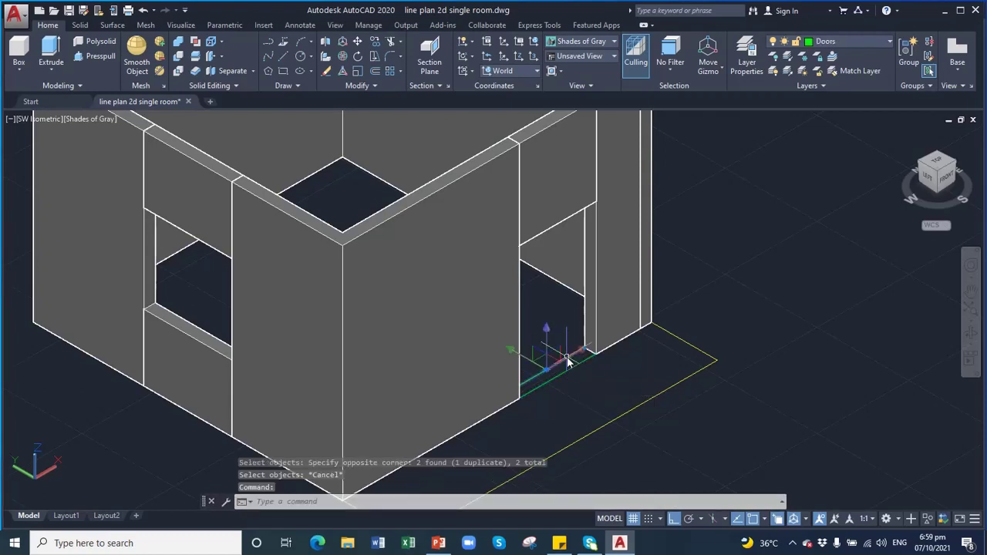
left_click(572, 360)
key("Delete")
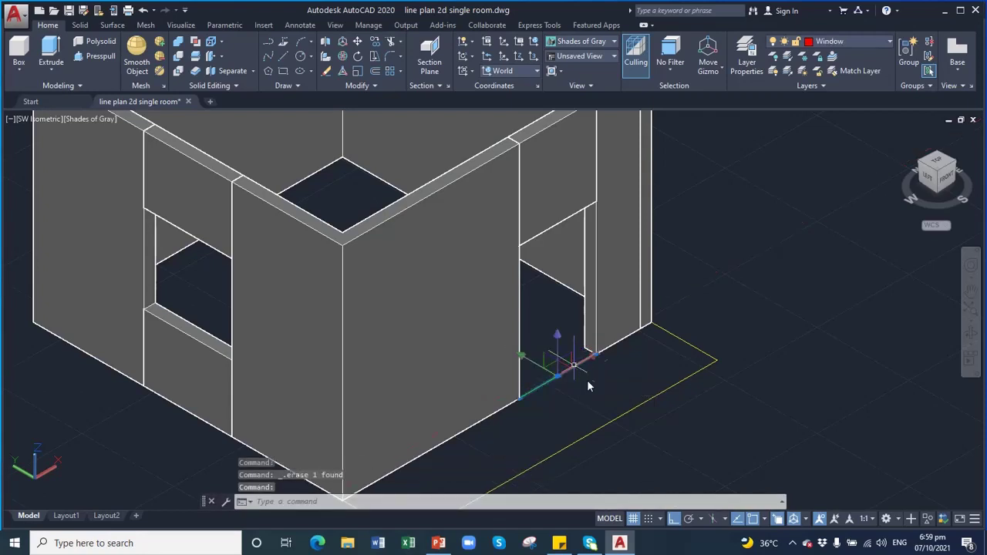
left_click(970, 293)
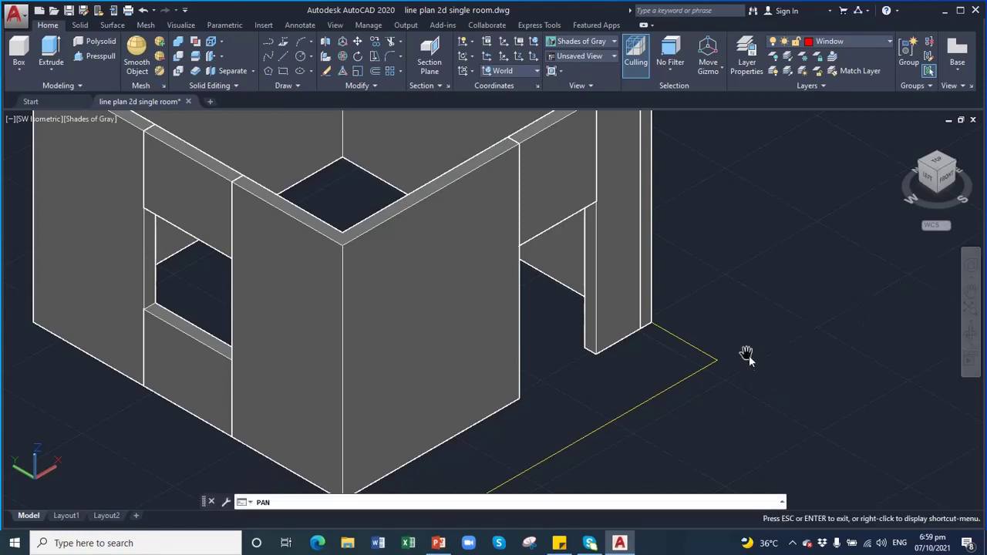
key("Escape")
key("ctrl+z")
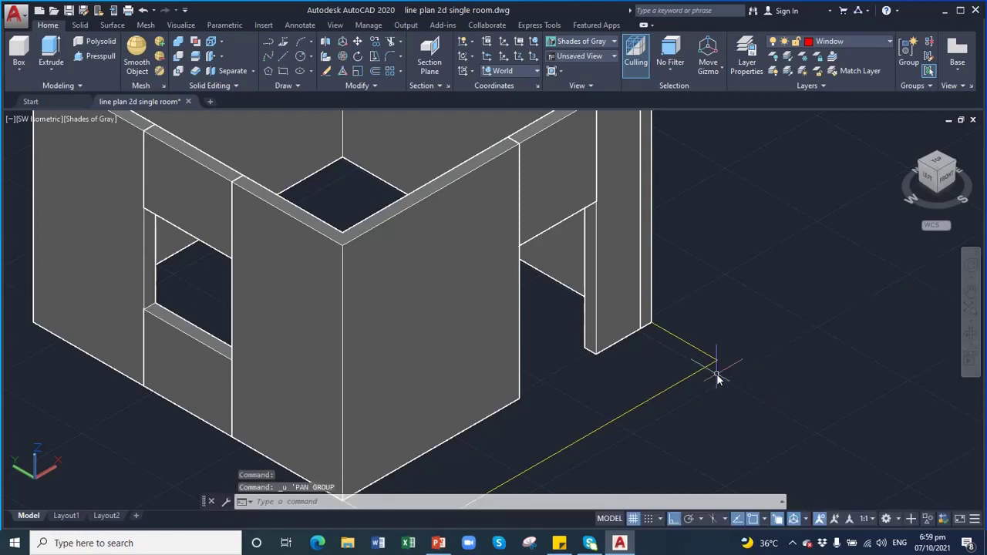
key("ctrl+z")
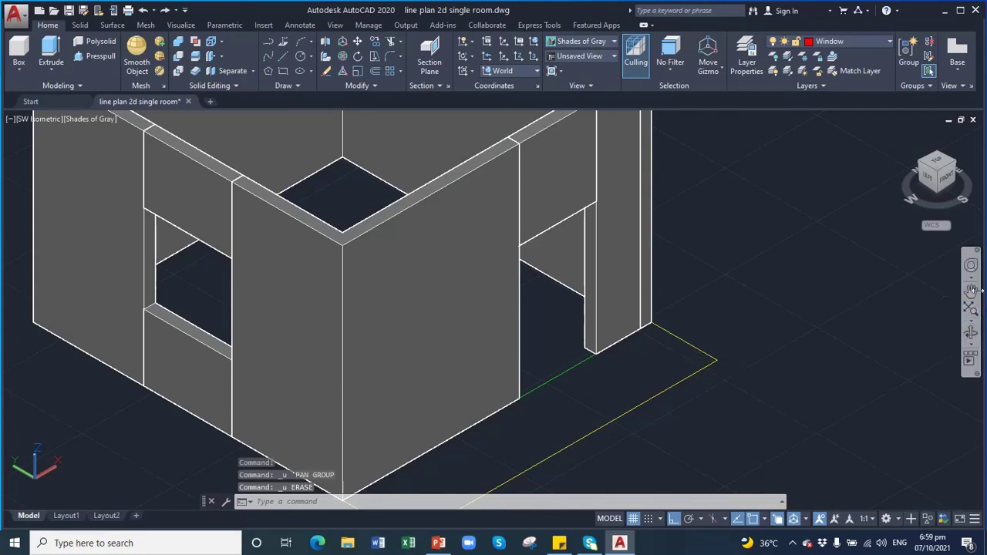
left_click(970, 290)
mouse_move(683, 286)
left_mouse_down()
mouse_move(645, 293)
mouse_move(624, 273)
mouse_move(704, 380)
mouse_move(618, 297)
left_mouse_up()
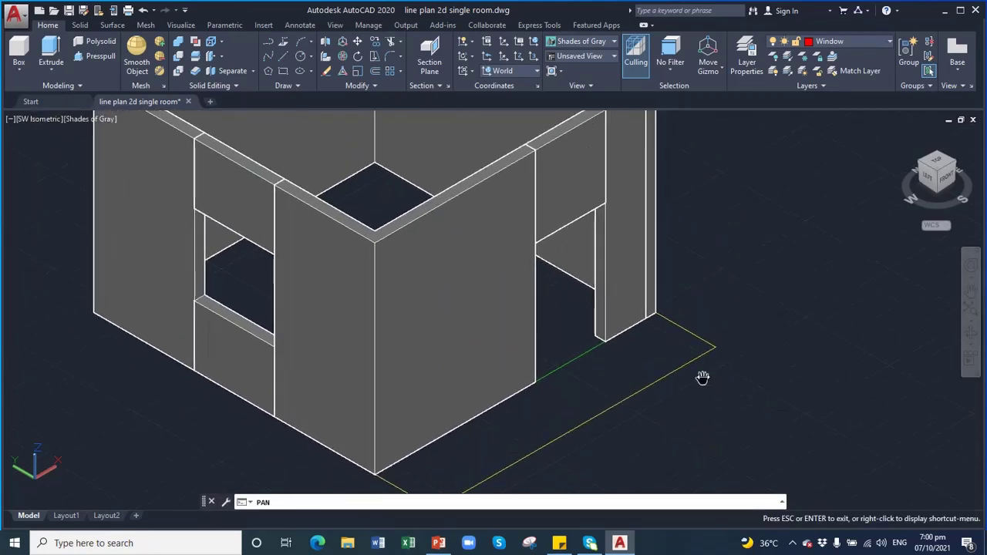
Step: Press-pull the yellow strip along the front wall into a 3" thick slab
left_click_drag(702, 377, 676, 337)
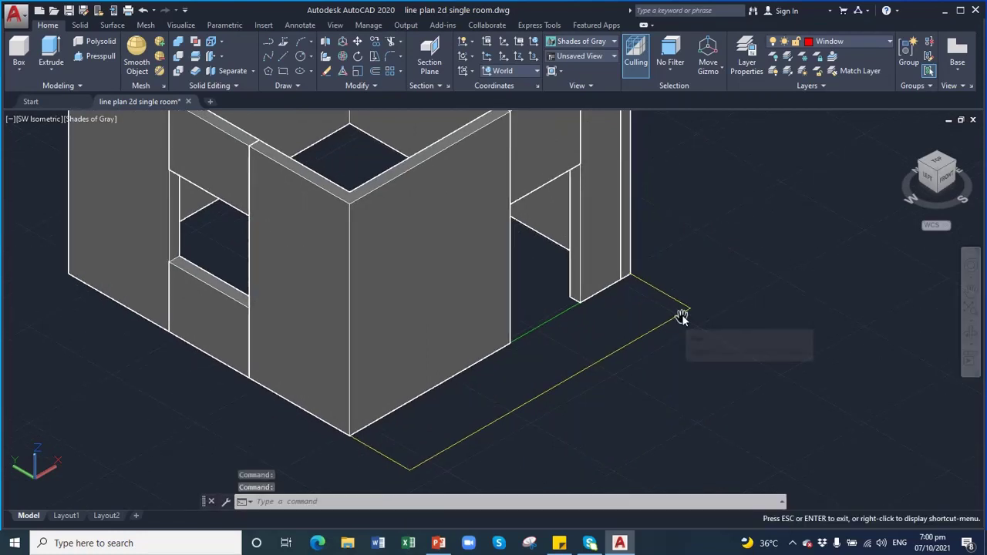
key("Escape")
key("ctrl+shift+e")
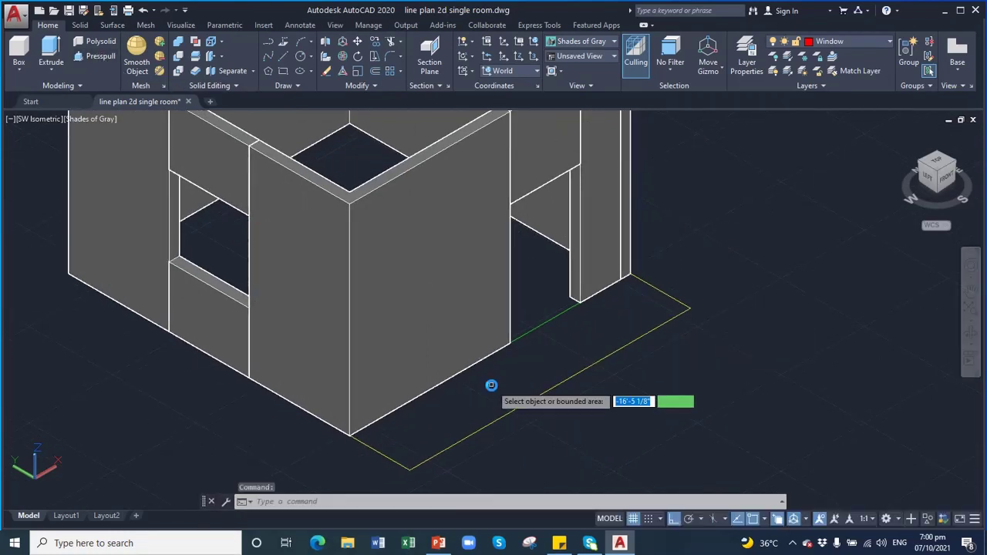
left_click(489, 378)
type("3'")
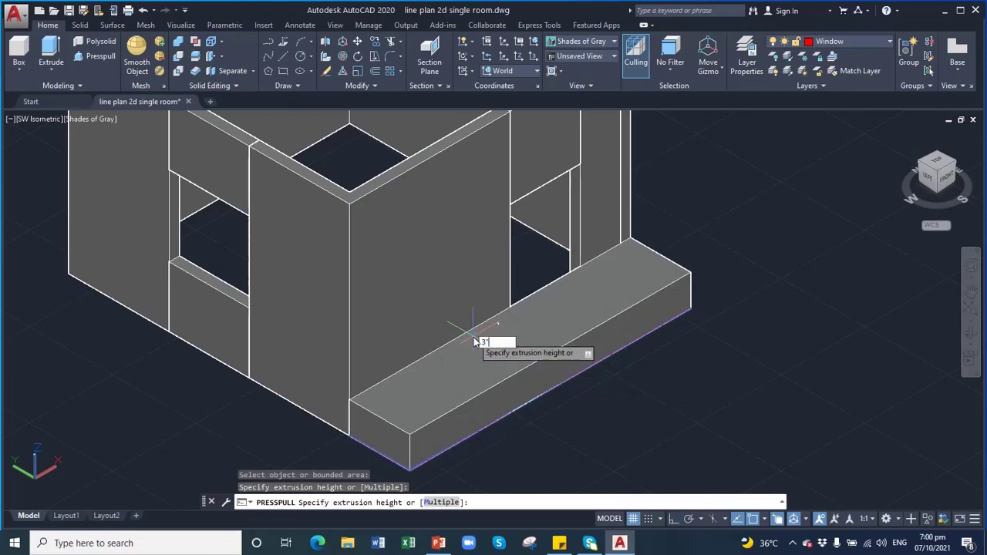
key("Return")
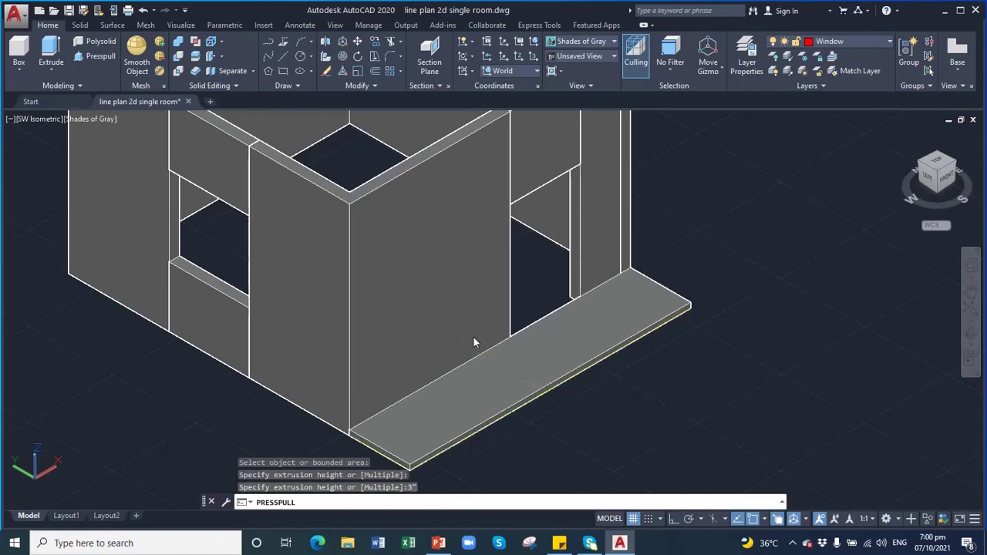
left_click(973, 291)
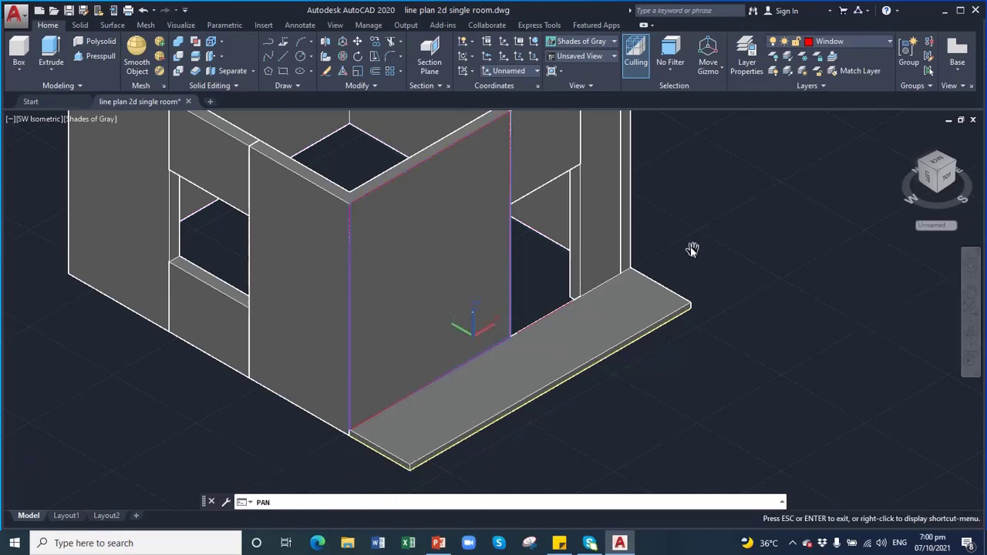
left_click_drag(689, 249, 640, 286)
key("Escape")
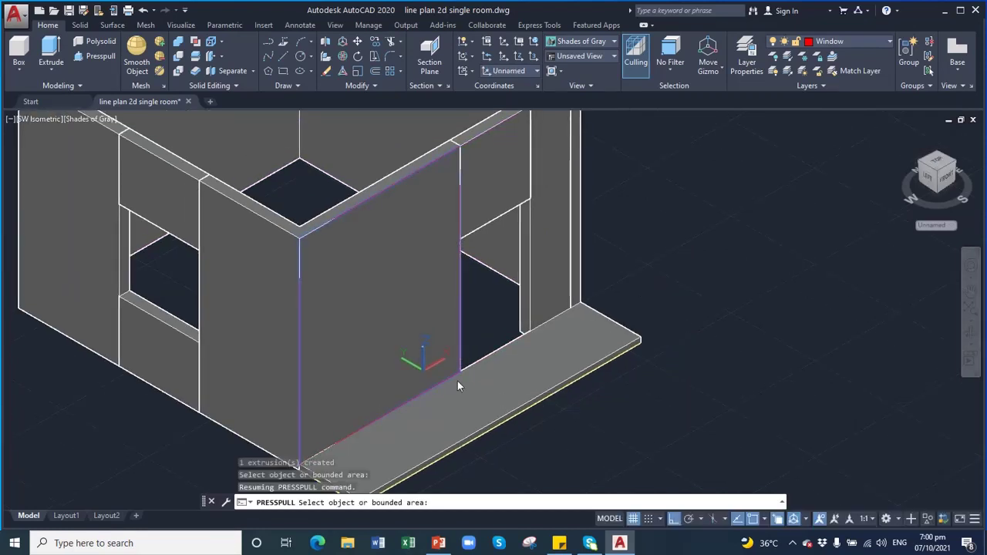
key("Return")
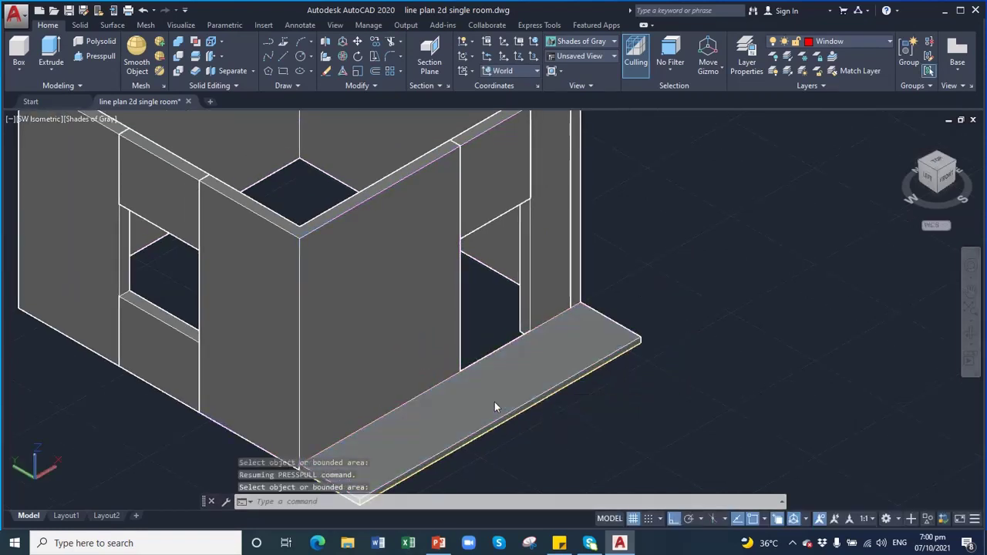
left_click(494, 401)
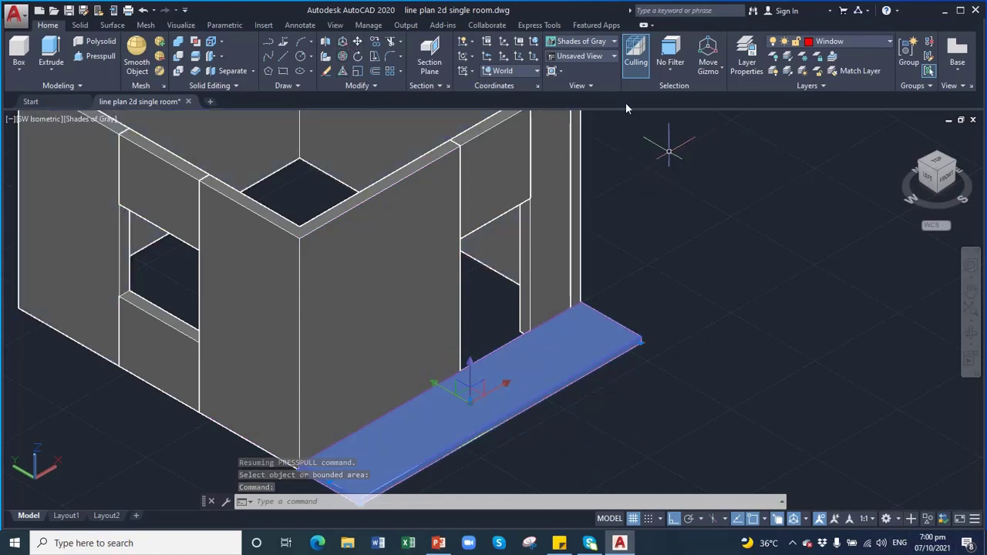
Step: Raise the thin slab 6' along the Z axis using the move gizmo
left_click(373, 43)
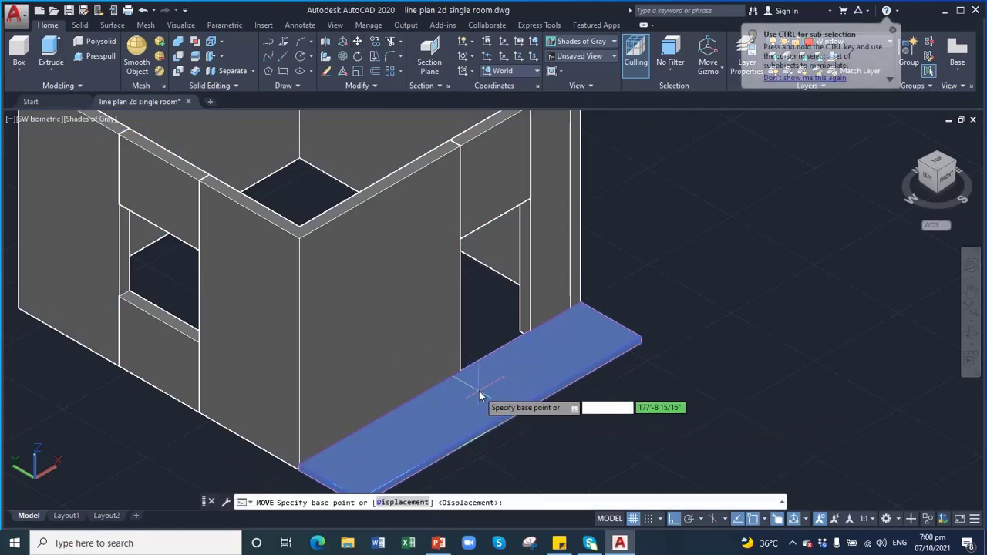
key("Escape")
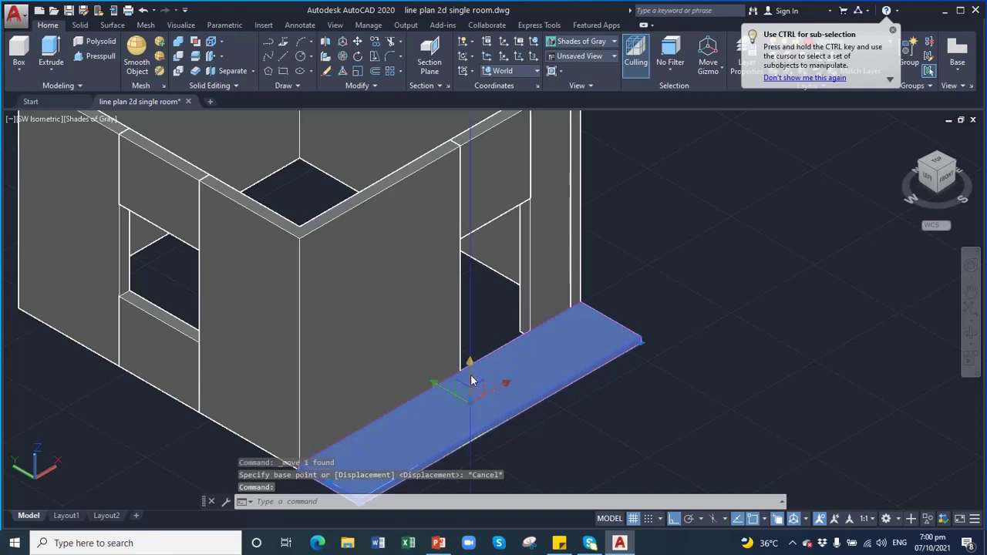
left_click(470, 399)
type("6'")
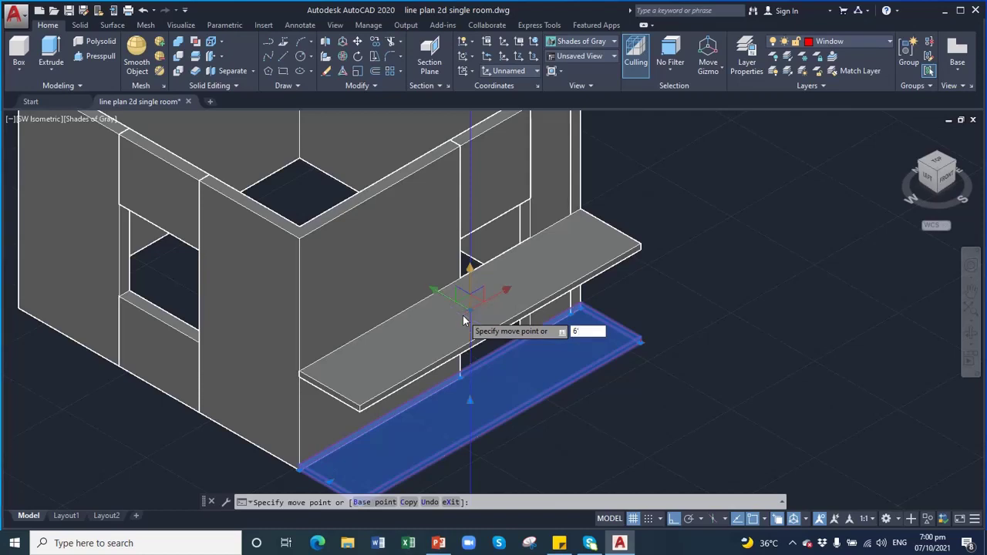
key("Return")
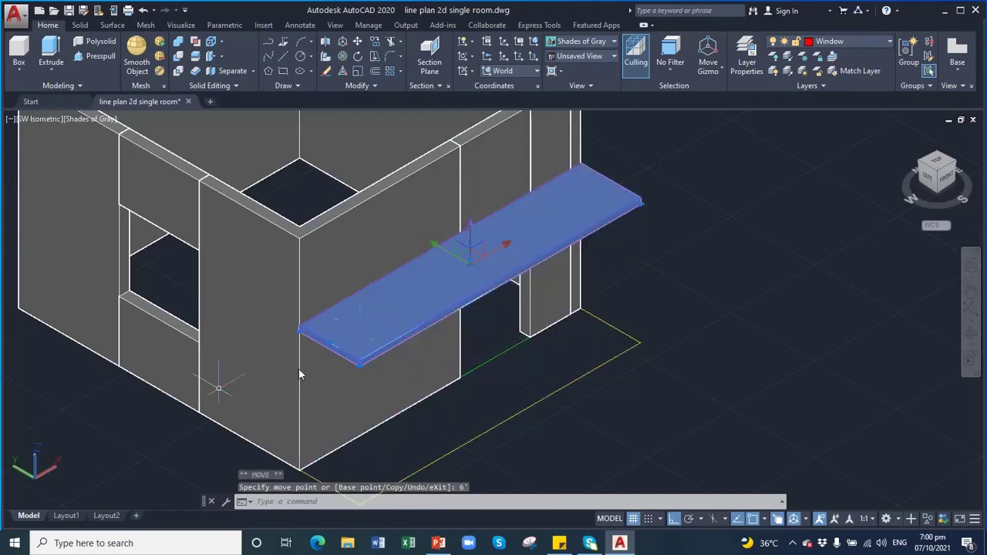
Step: Orbit around the raised slab with 3DORBIT to check it, then deselect it
left_click(971, 332)
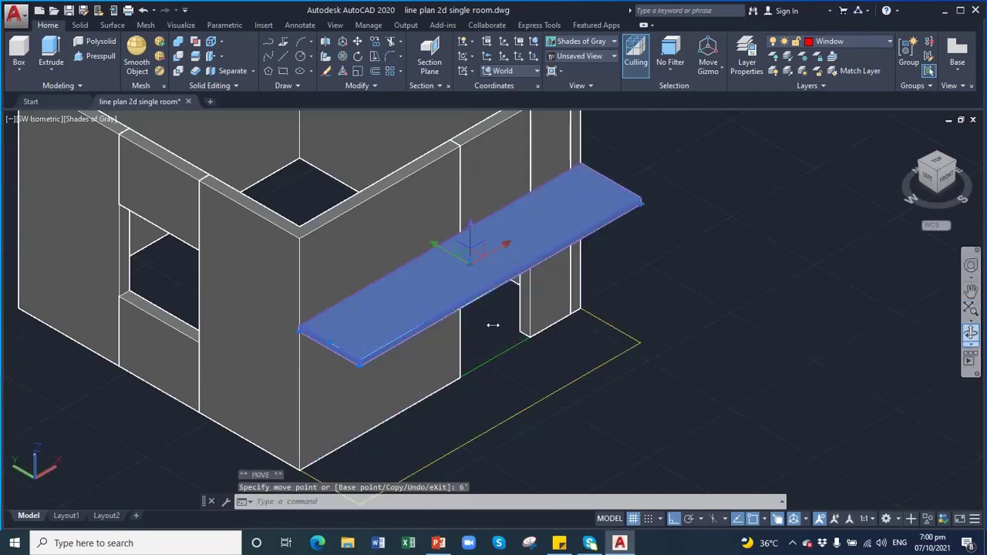
key("Escape")
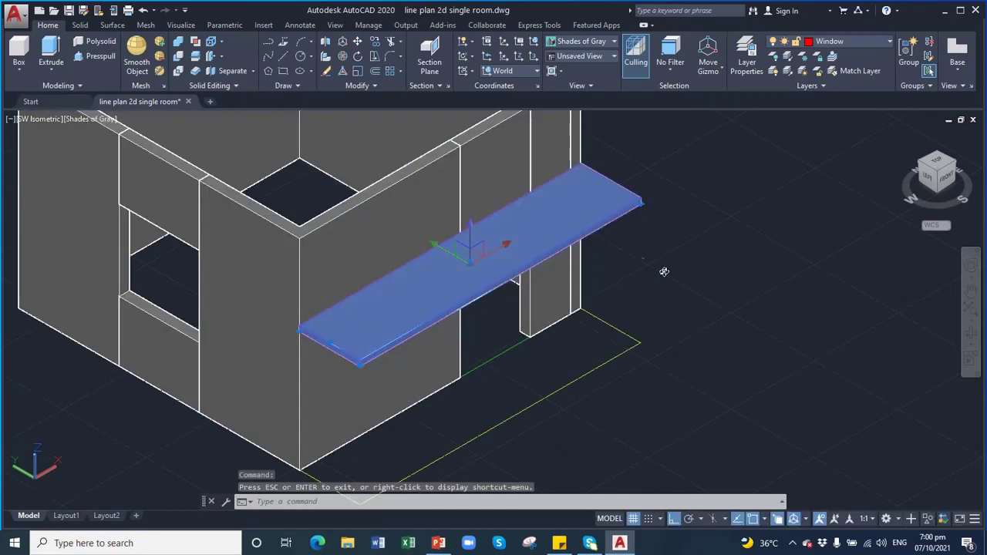
left_click(782, 301)
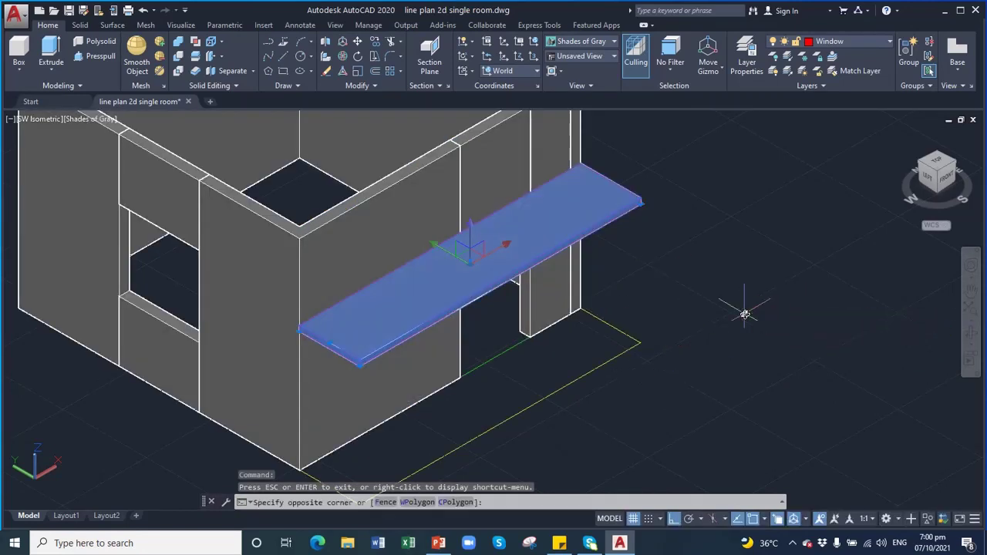
key("Escape")
left_click(971, 333)
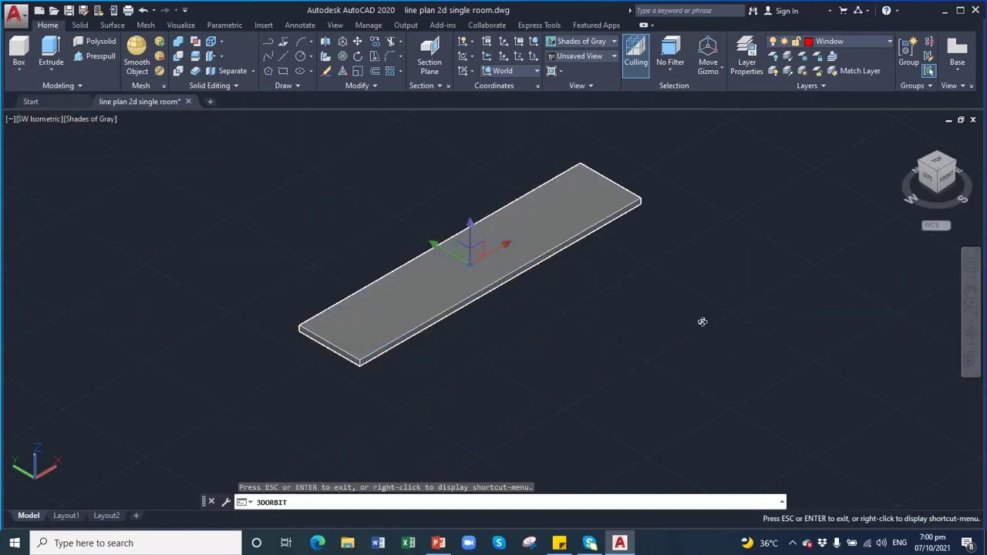
key("Escape")
left_click(708, 269)
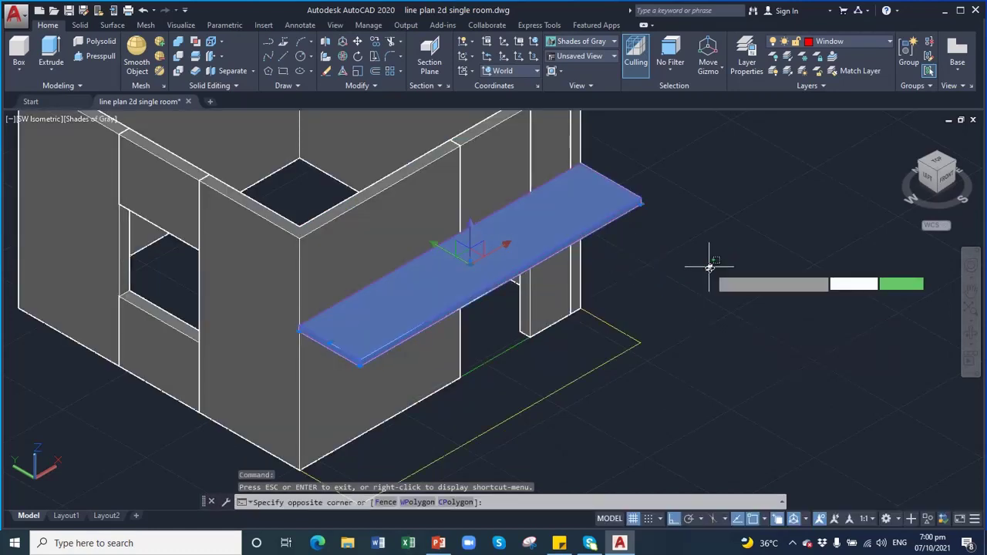
key("Escape")
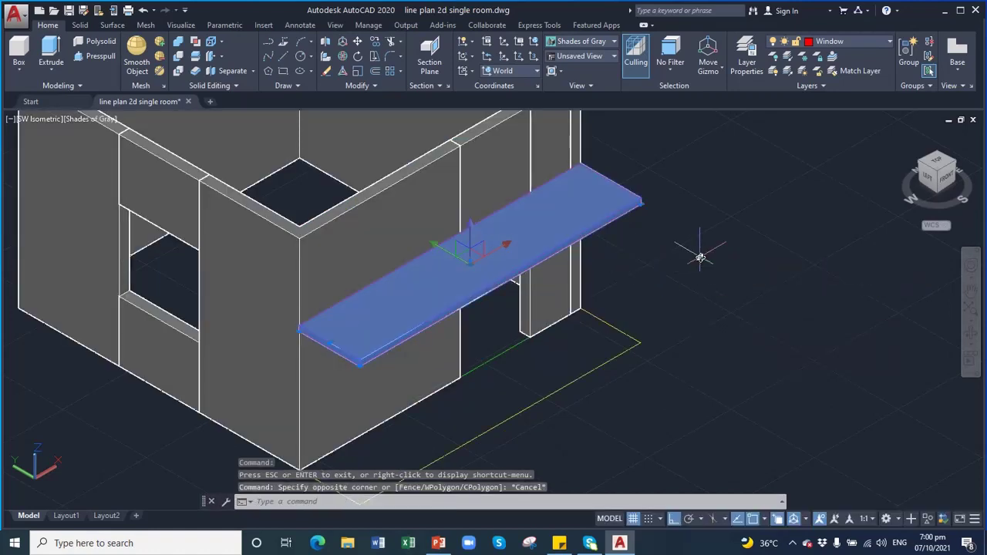
type("3do")
key("Return")
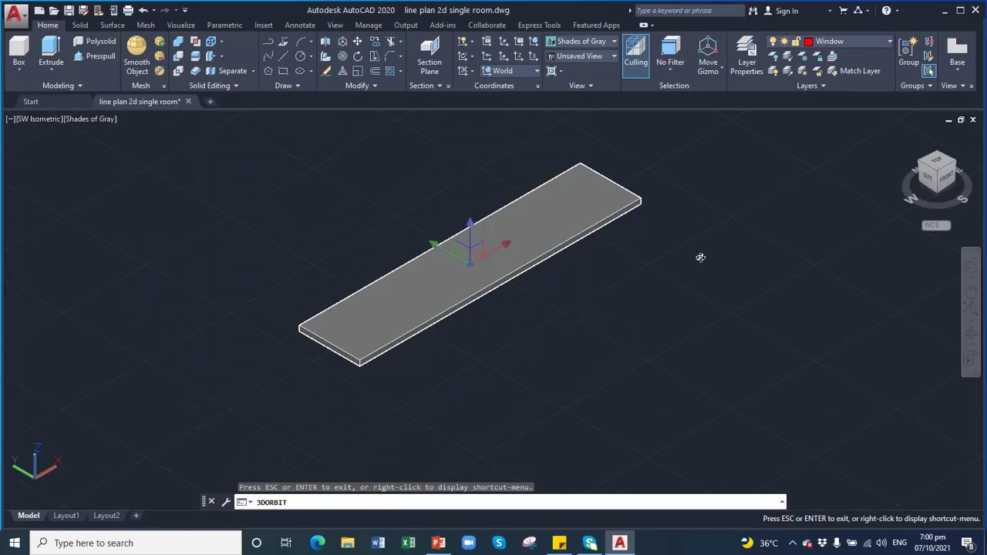
key("Escape")
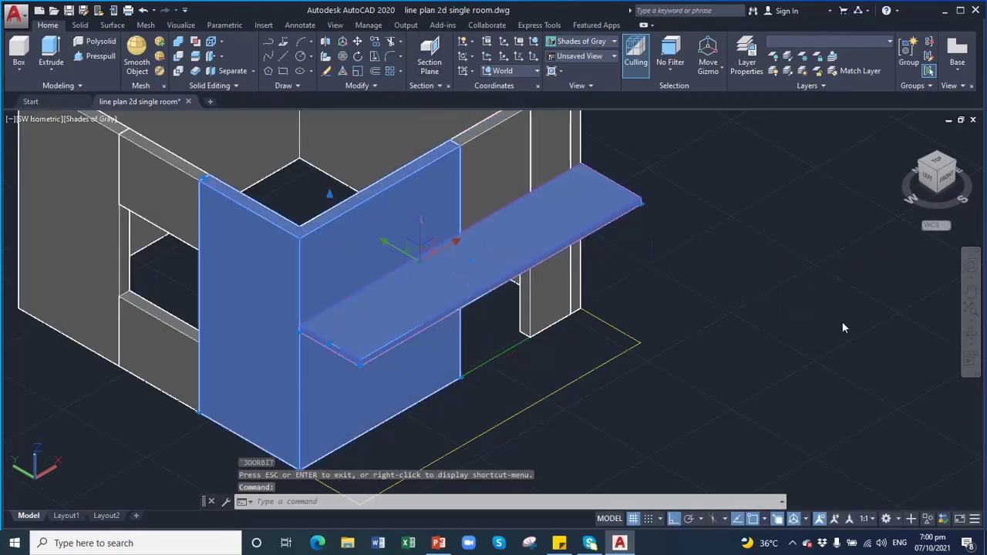
key("Escape")
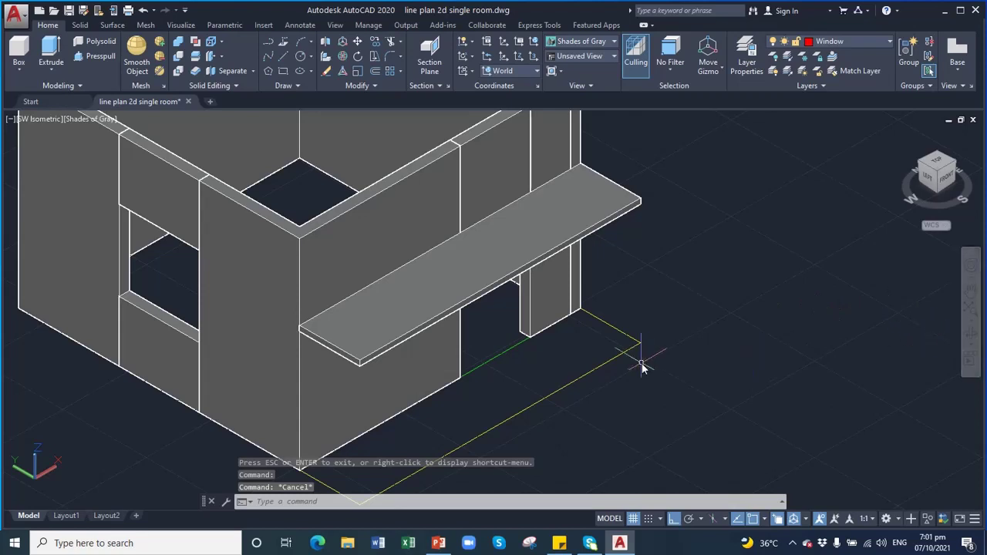
Step: Crossing-select and delete the leftover yellow outline at ground level
left_click(672, 333)
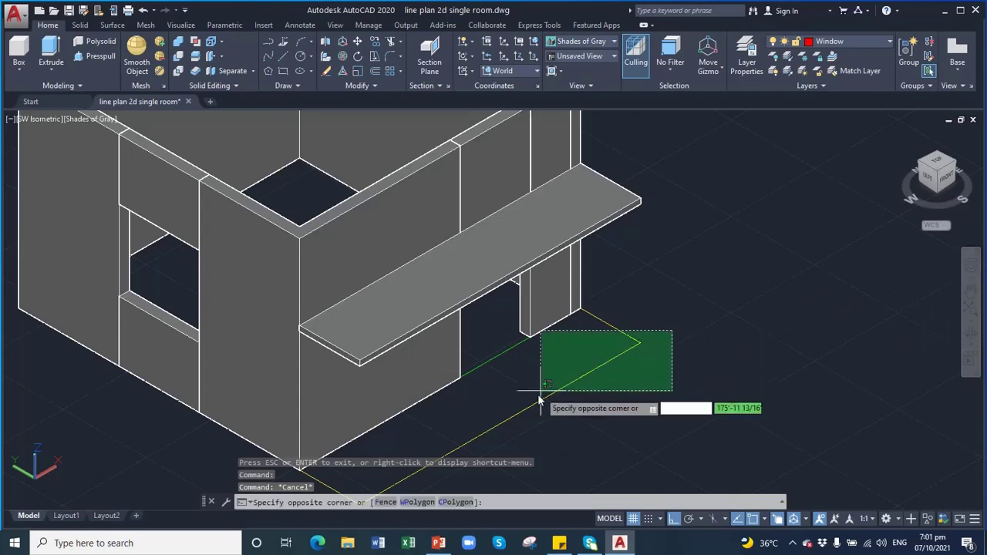
left_click(596, 422)
key("Delete")
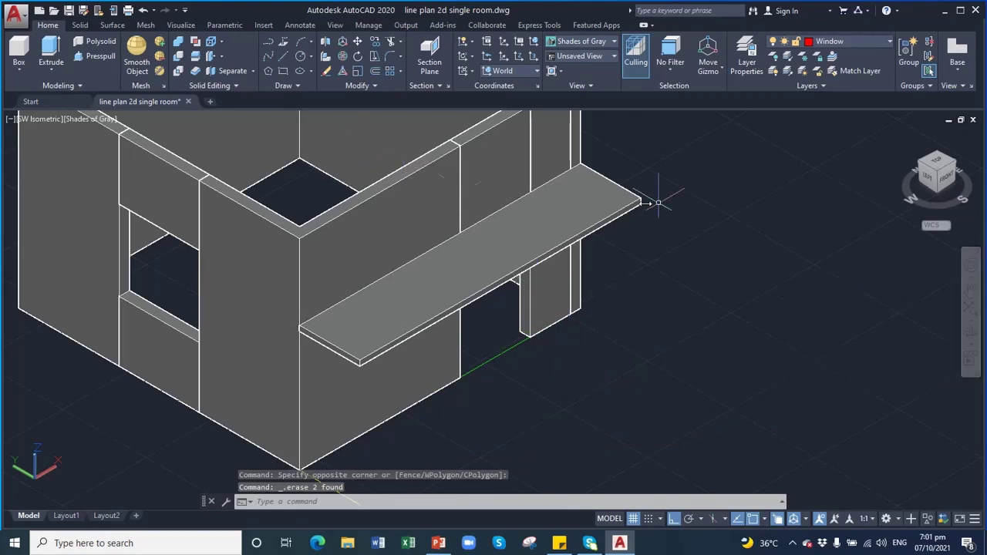
Step: Pan, orbit and zoom in to a closer frontal view of the sunshade slab
left_click(971, 291)
scroll(560, 273, "down", 2)
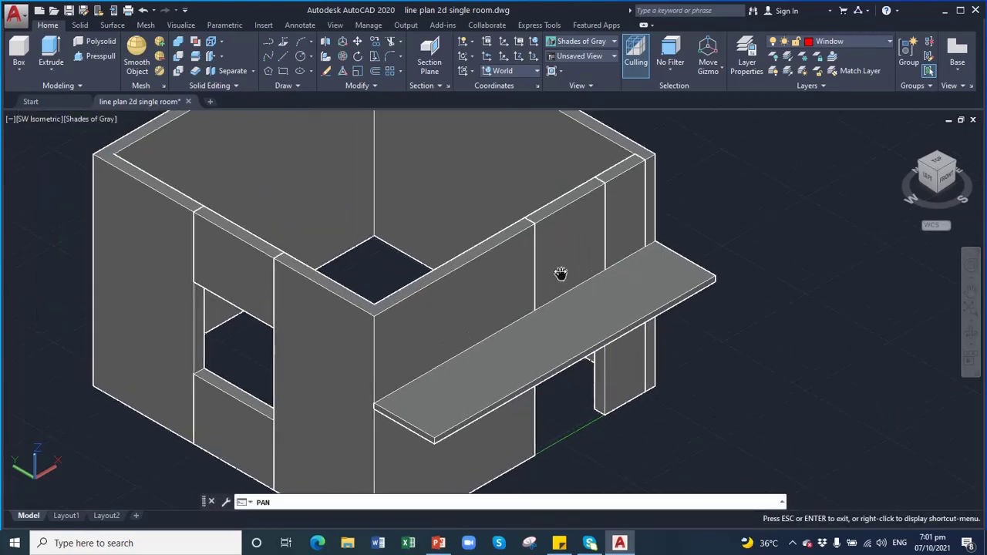
scroll(553, 278, "down", 1)
scroll(551, 275, "up", 2)
left_click_drag(552, 275, 533, 234)
left_click(972, 330)
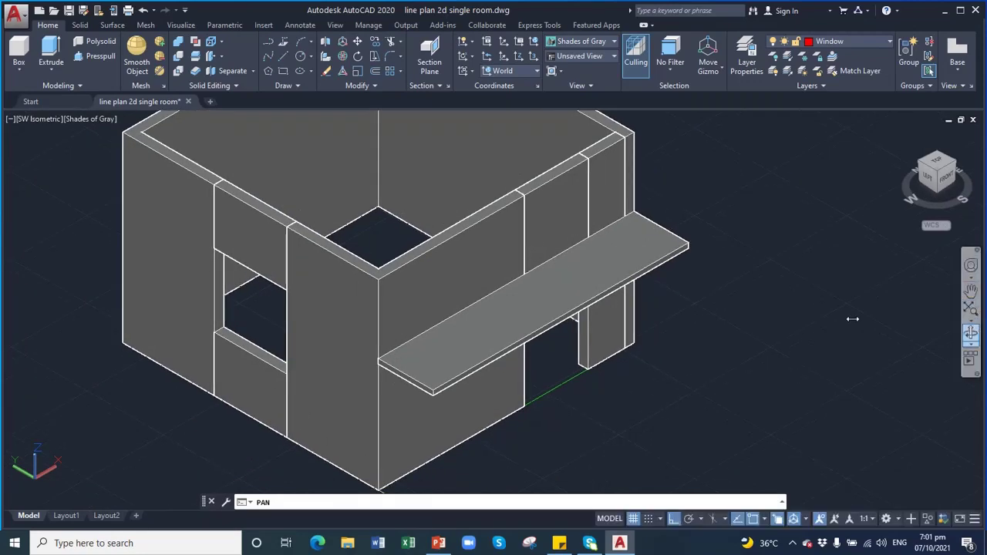
mouse_move(509, 293)
left_mouse_down()
mouse_move(392, 251)
mouse_move(363, 223)
mouse_move(502, 282)
mouse_move(478, 293)
mouse_move(516, 262)
mouse_move(504, 293)
mouse_move(670, 360)
left_mouse_up()
scroll(668, 361, "up", 1)
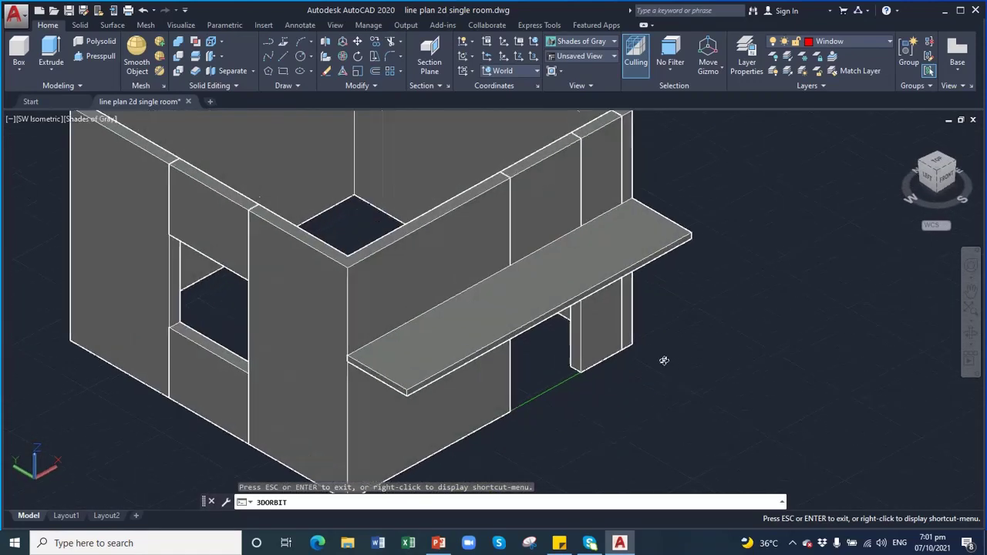
scroll(668, 361, "up", 1)
scroll(666, 360, "up", 1)
left_click(971, 289)
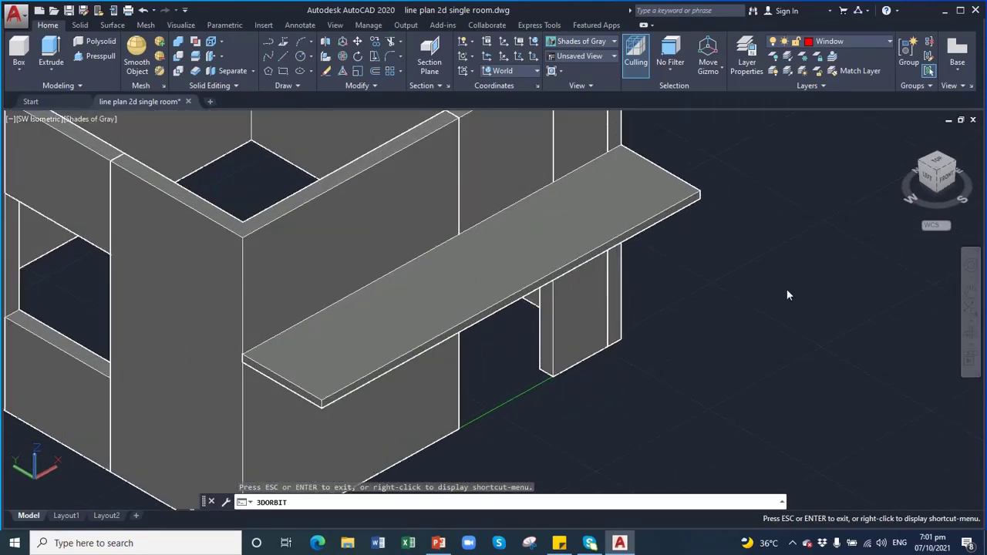
scroll(556, 268, "up", 1)
scroll(577, 276, "up", 1)
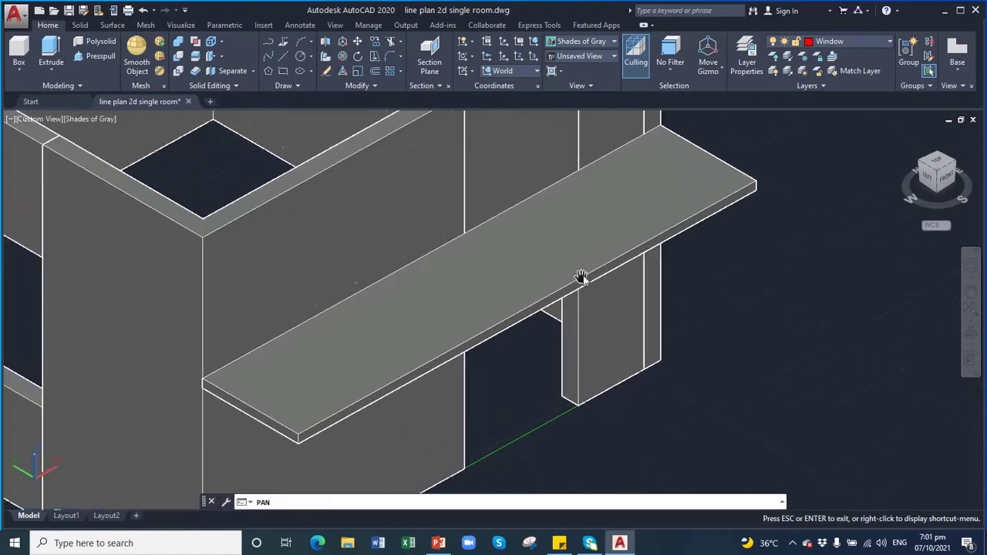
scroll(581, 280, "up", 1)
scroll(568, 282, "up", 1)
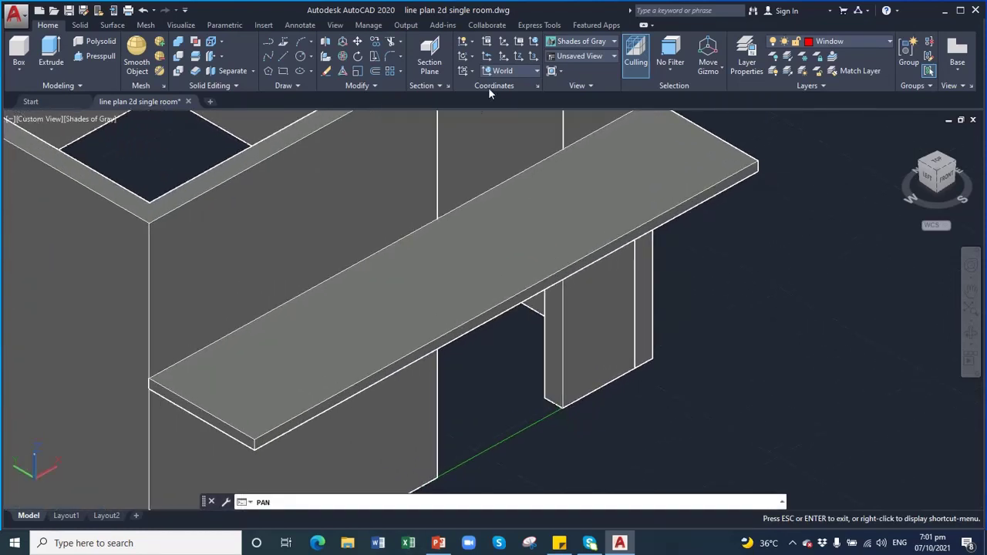
left_click(79, 26)
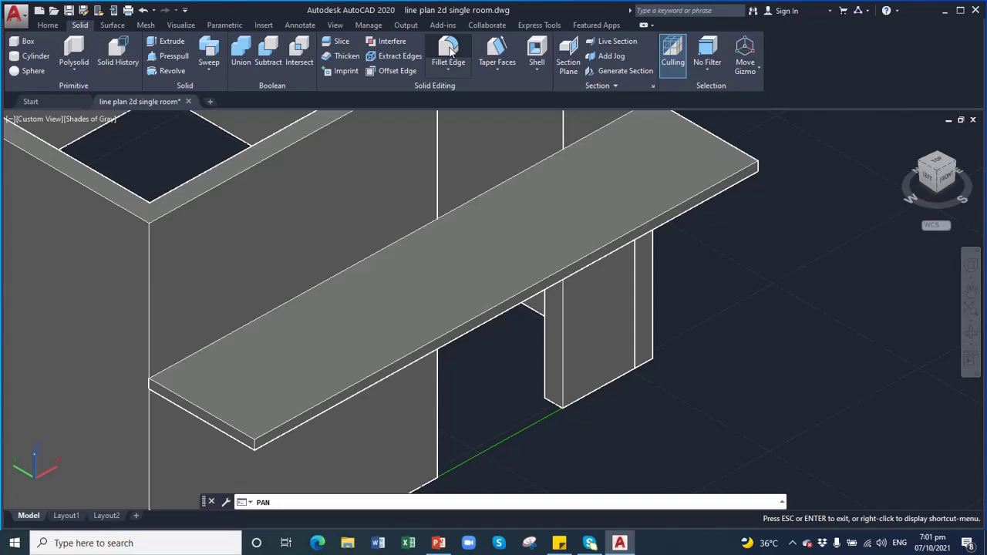
Step: Fillet the sunshade slab's front long edge and its lower front edge
left_click(450, 50)
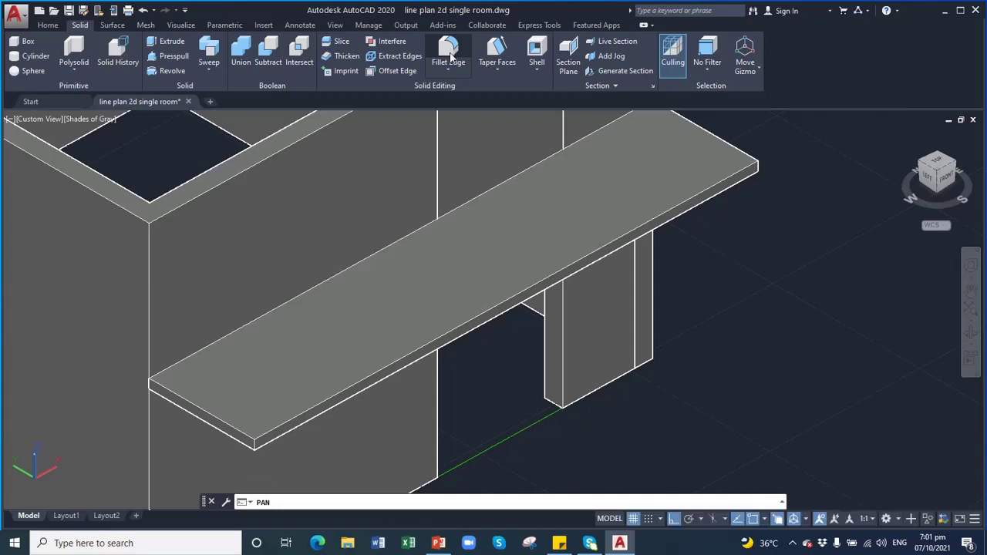
left_click(540, 287)
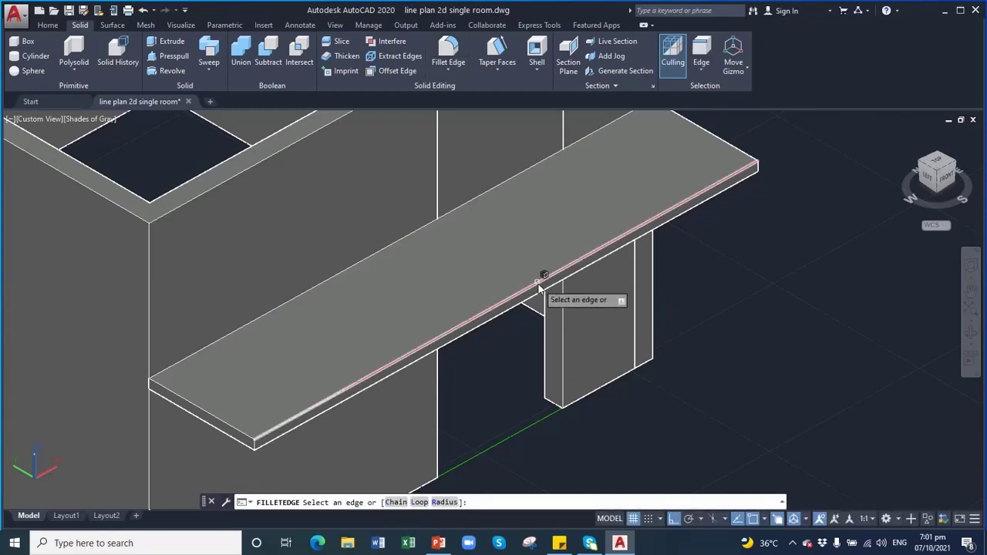
left_click(538, 287)
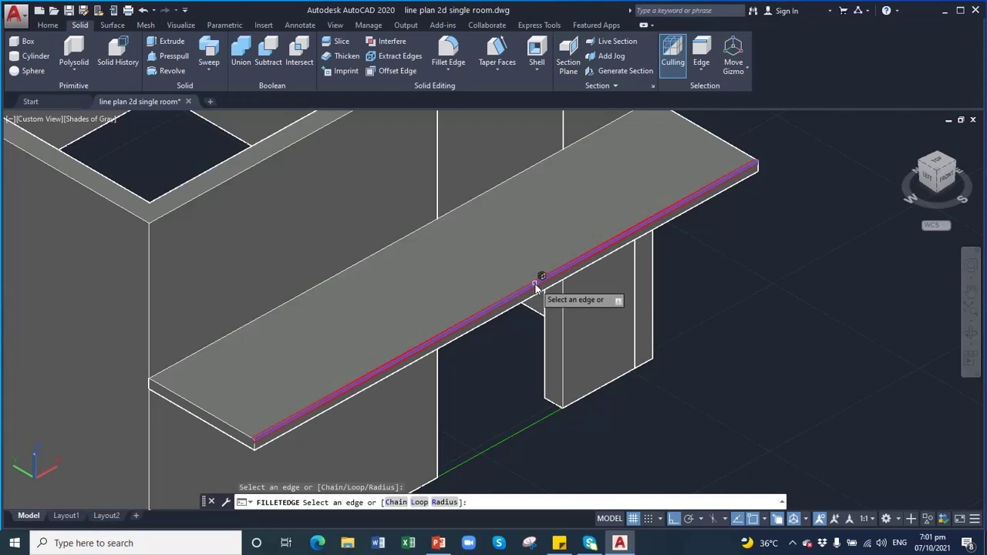
left_click(538, 287)
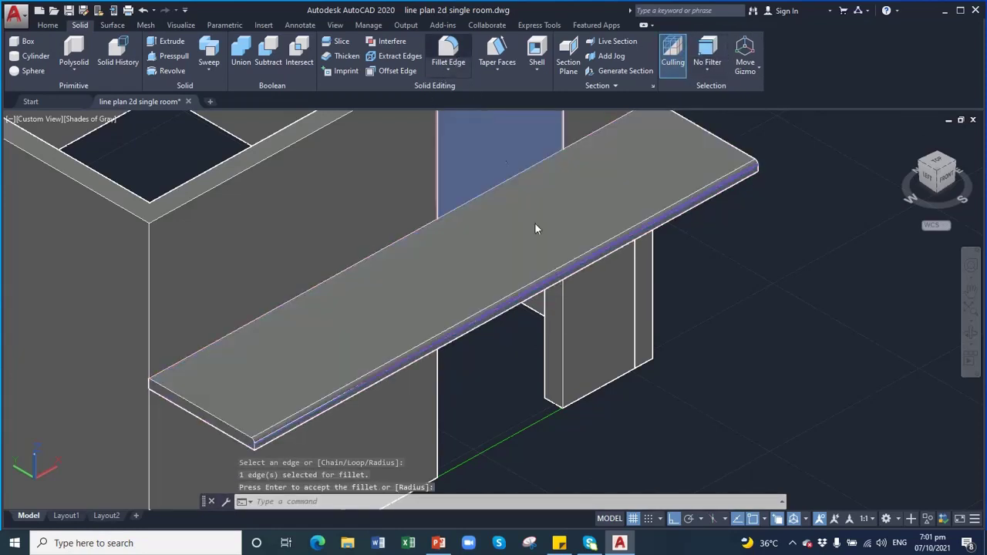
key("Return")
key("Return")
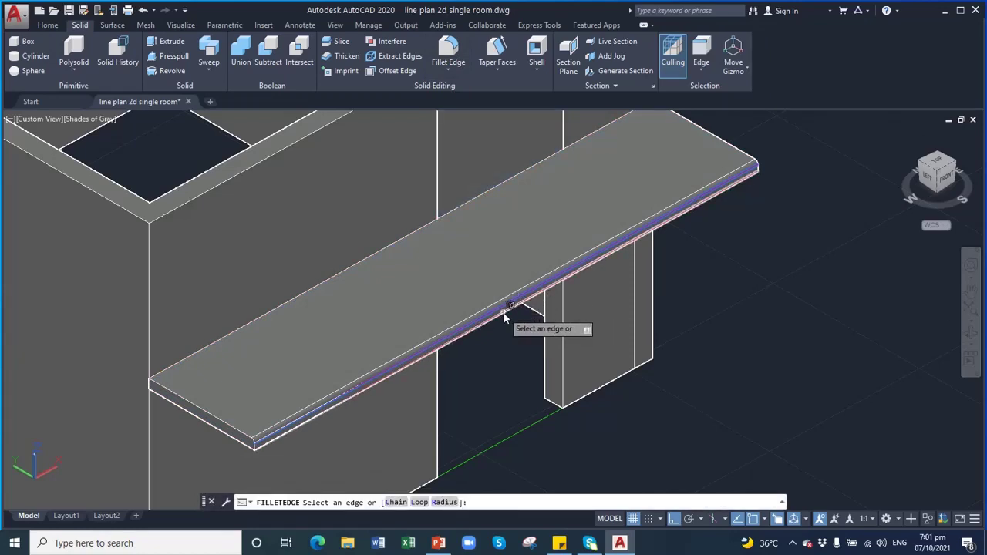
left_click(505, 313)
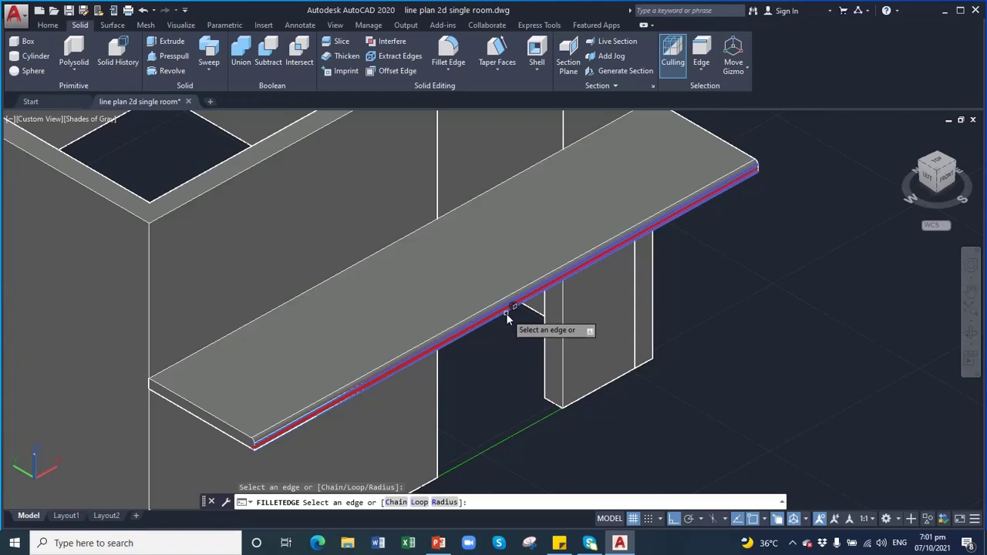
key("Return")
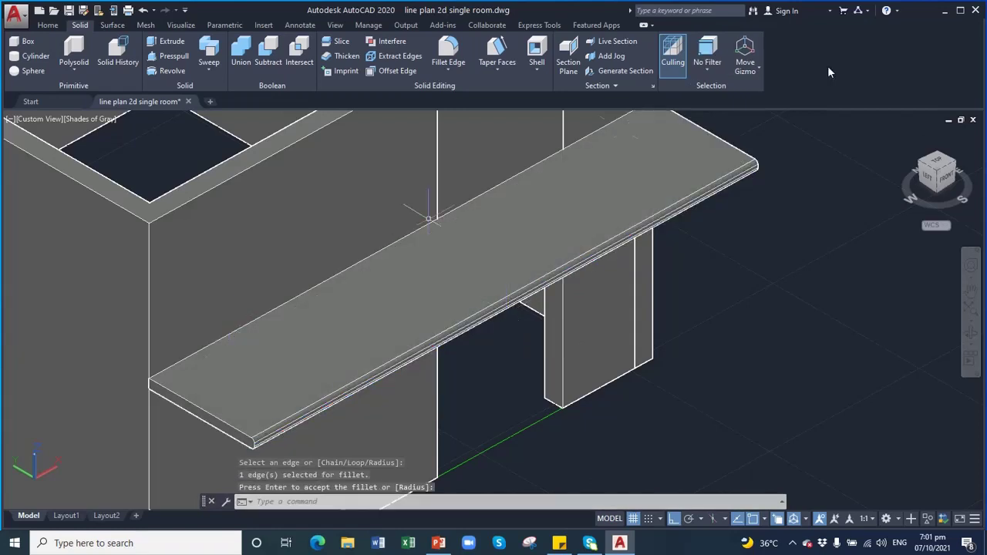
Step: Pan, orbit and zoom out to frame the whole room and slab from a higher oblique angle
left_click(970, 296)
left_click_drag(502, 340, 576, 332)
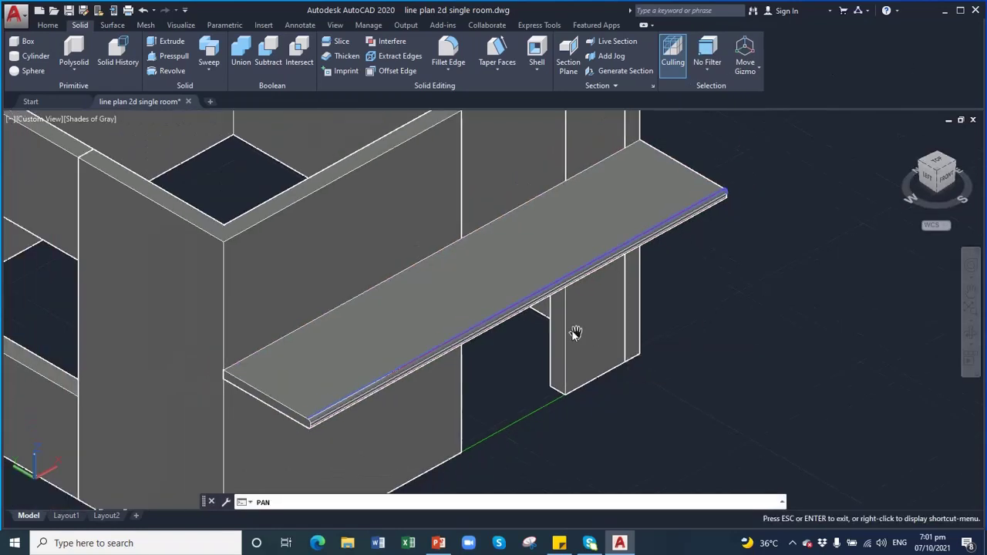
mouse_move(576, 332)
middle_mouse_down("shift")
mouse_move(435, 413)
mouse_move(416, 375)
middle_mouse_up("shift")
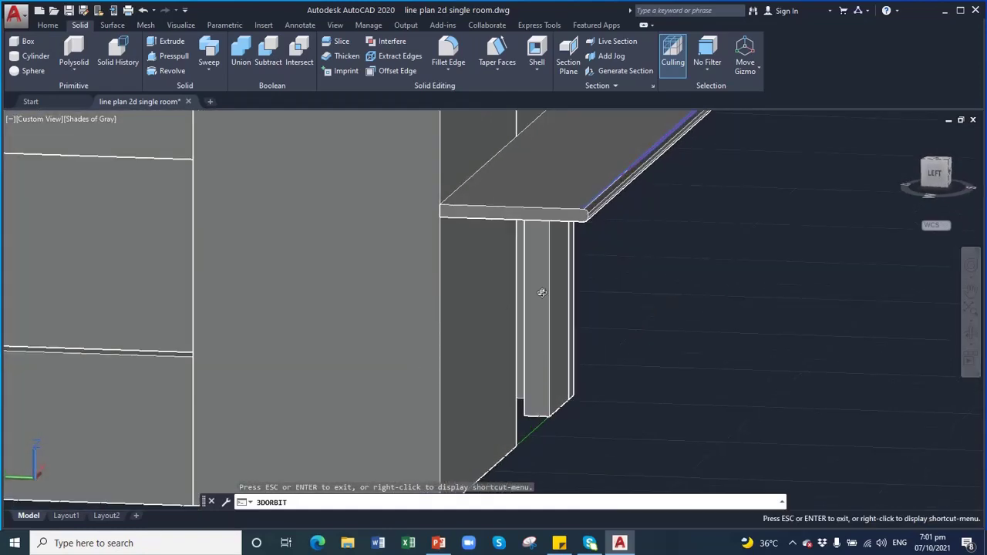
middle_click_drag(541, 292, 590, 206, "shift")
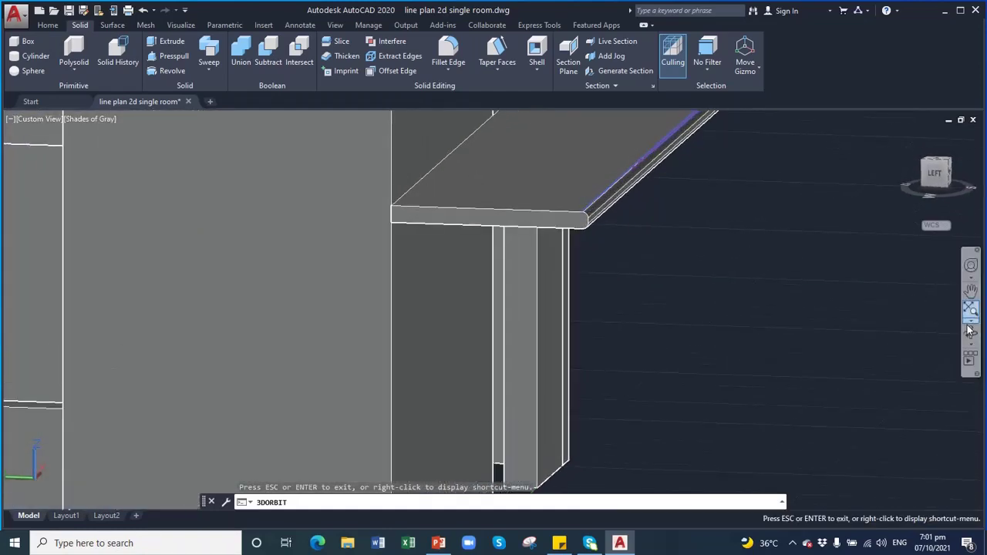
left_click(970, 293)
scroll(555, 189, "down", 2)
scroll(555, 193, "down", 2)
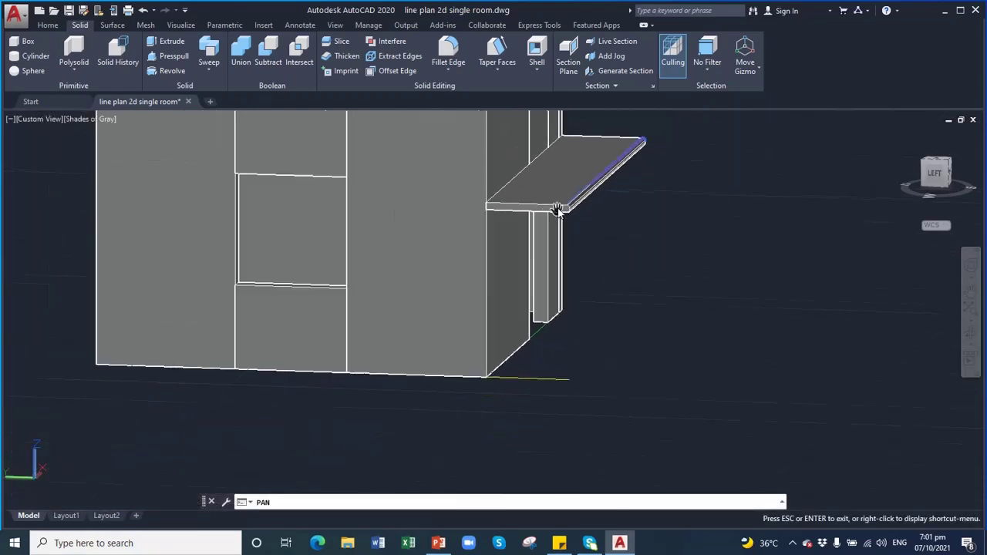
scroll(557, 200, "down", 2)
left_click_drag(559, 182, 628, 330)
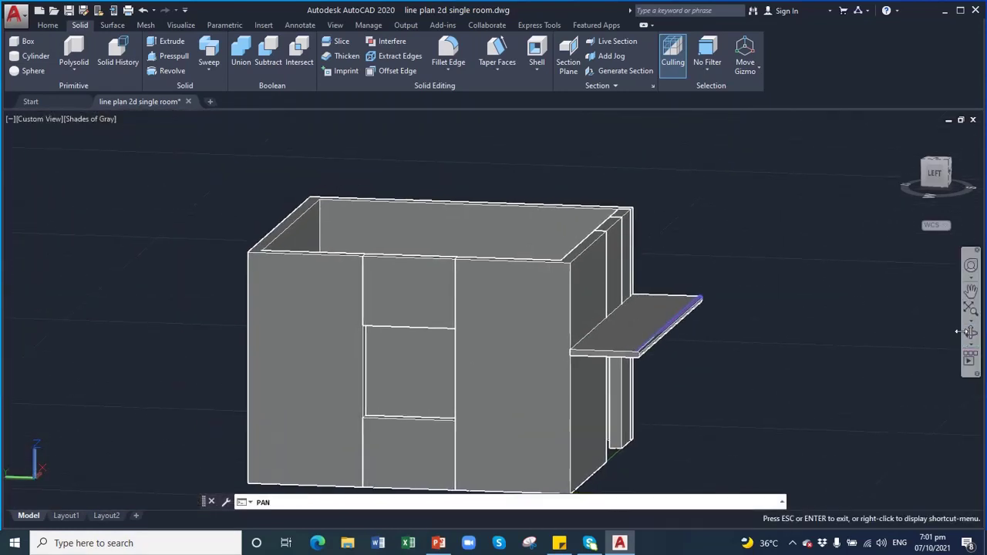
middle_click_drag(836, 355, 963, 323, "shift")
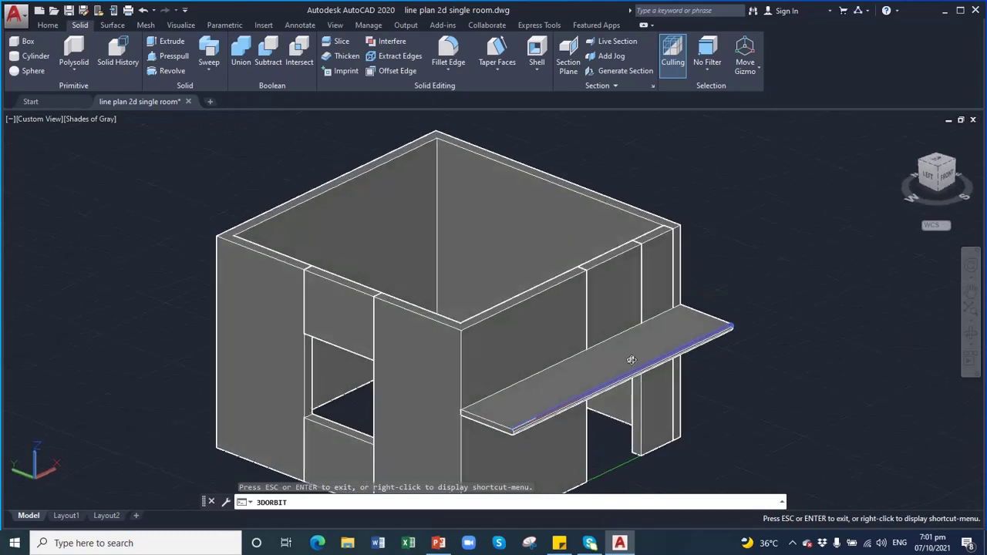
left_click(970, 291)
left_click_drag(608, 348, 590, 293)
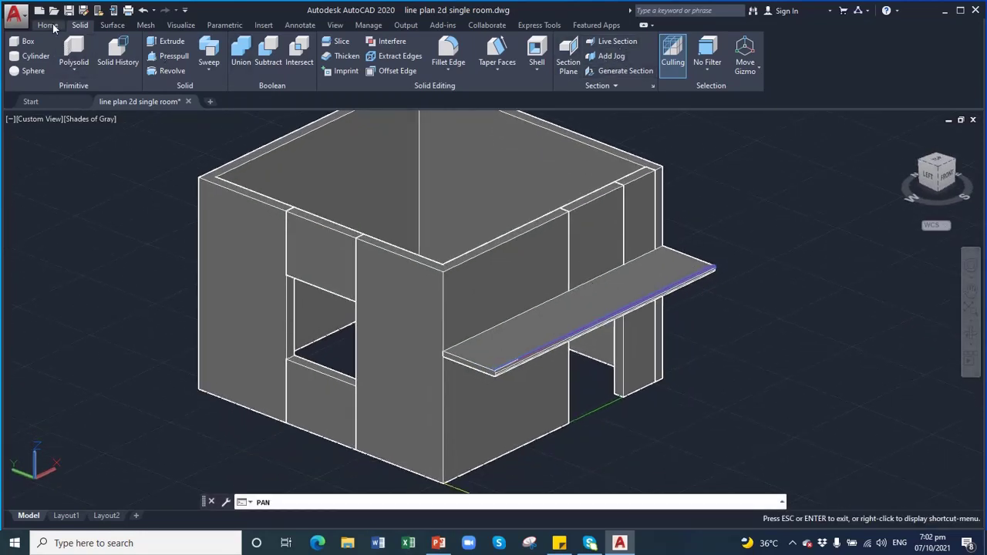
left_click(49, 26)
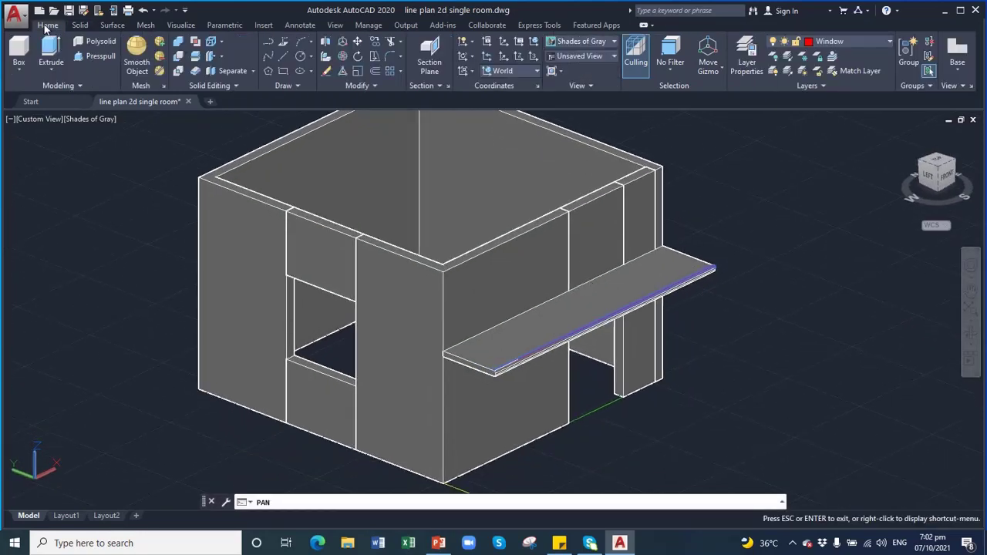
left_click(591, 44)
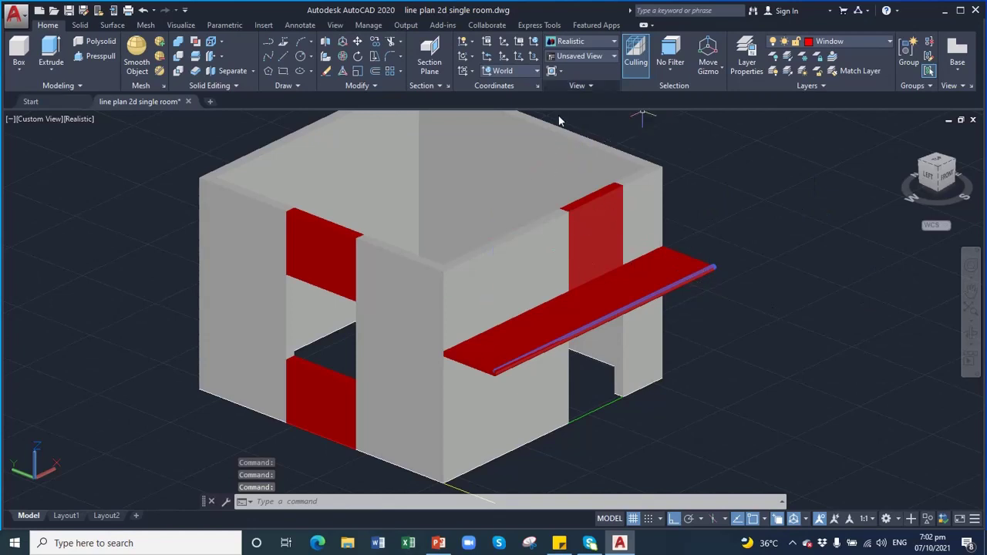
left_click(612, 43)
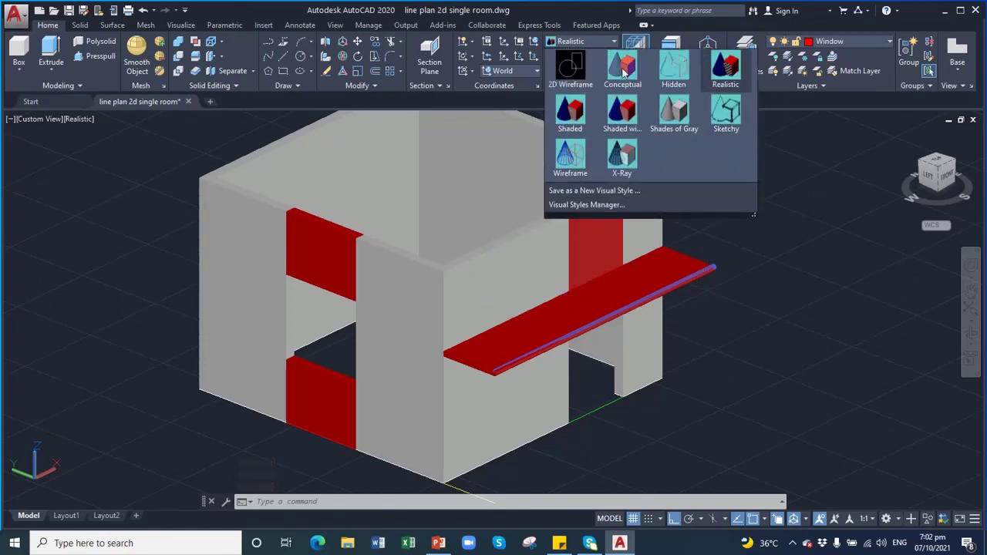
left_click(674, 114)
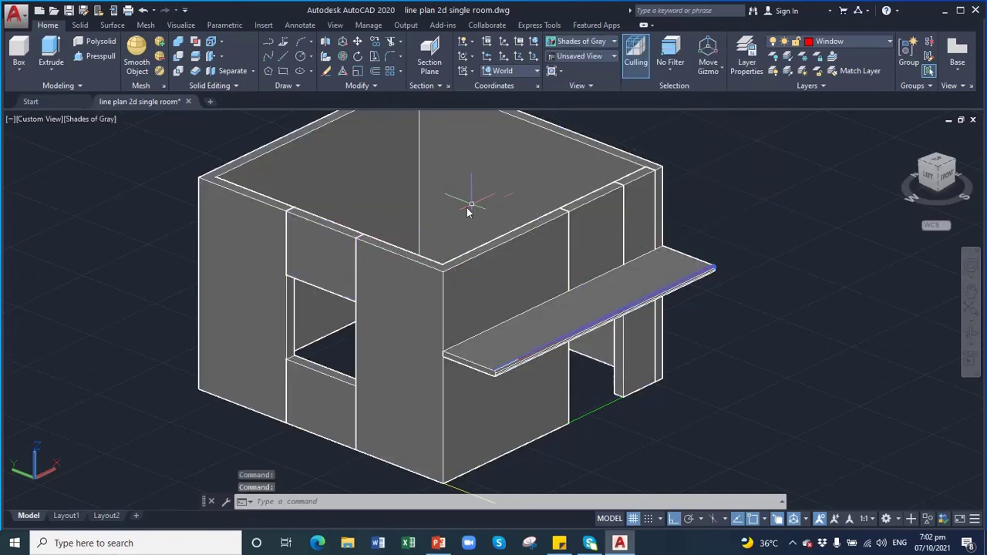
left_click(976, 302)
scroll(597, 243, "down", 2)
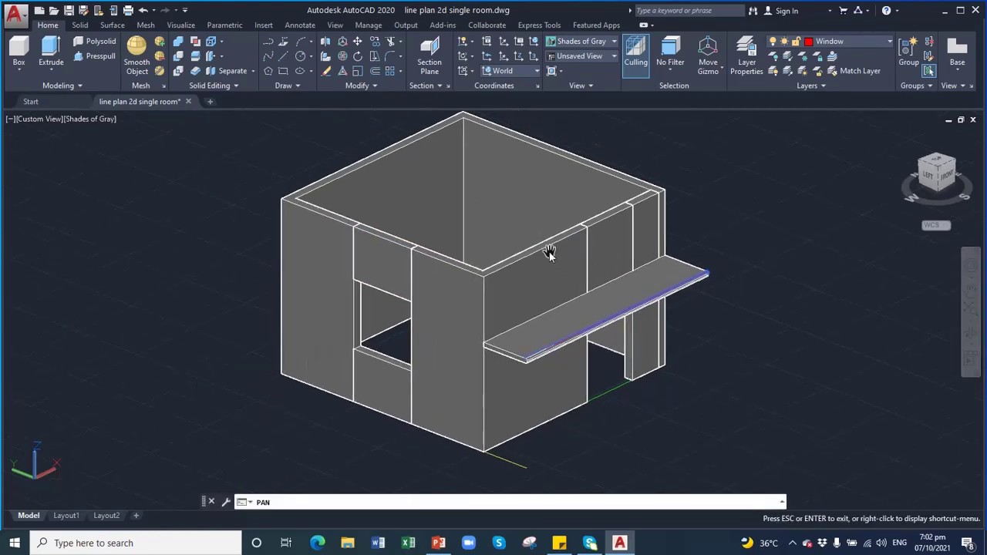
Step: Select the back, left and front wall solids, the window panel and the right pillar, then start Union
key("Escape")
left_click(438, 183)
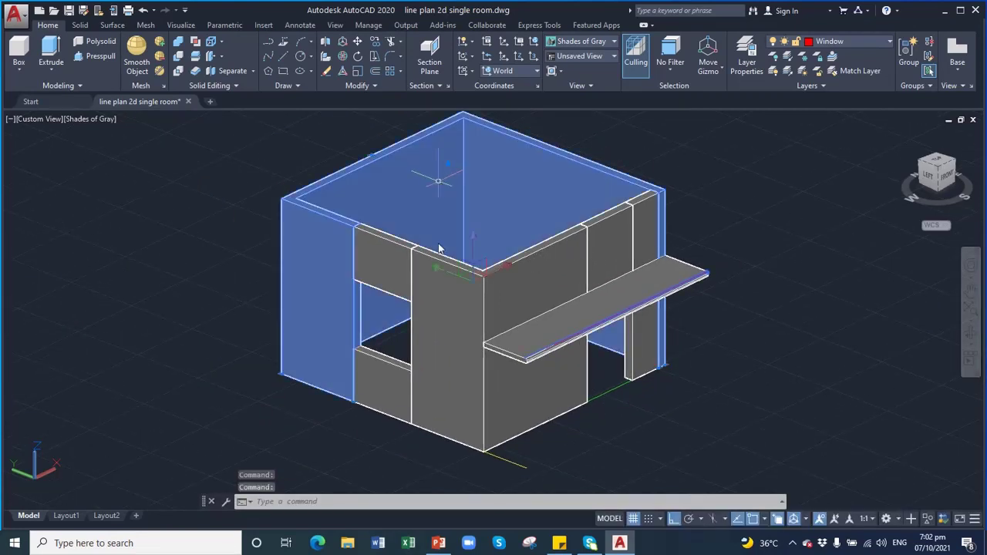
left_click(399, 263)
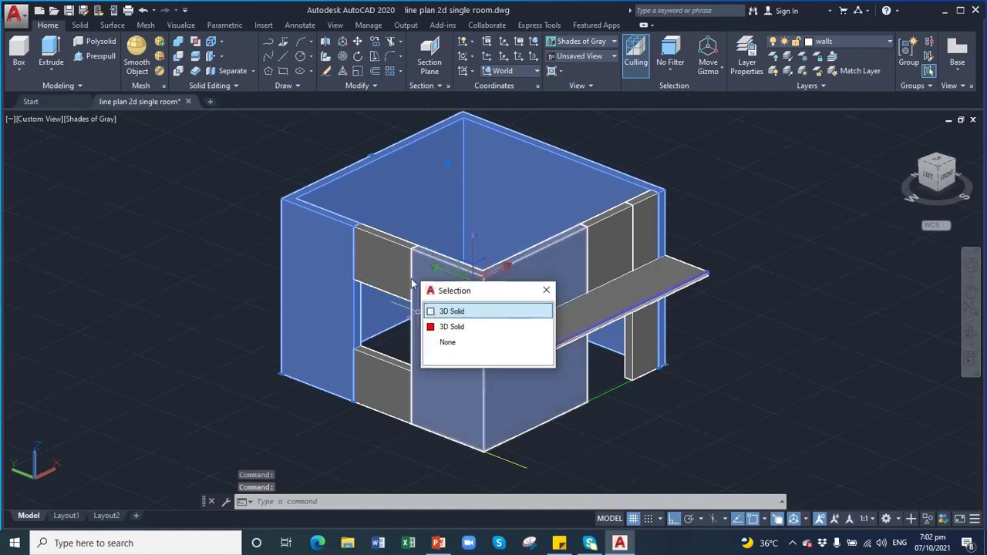
left_click(399, 391)
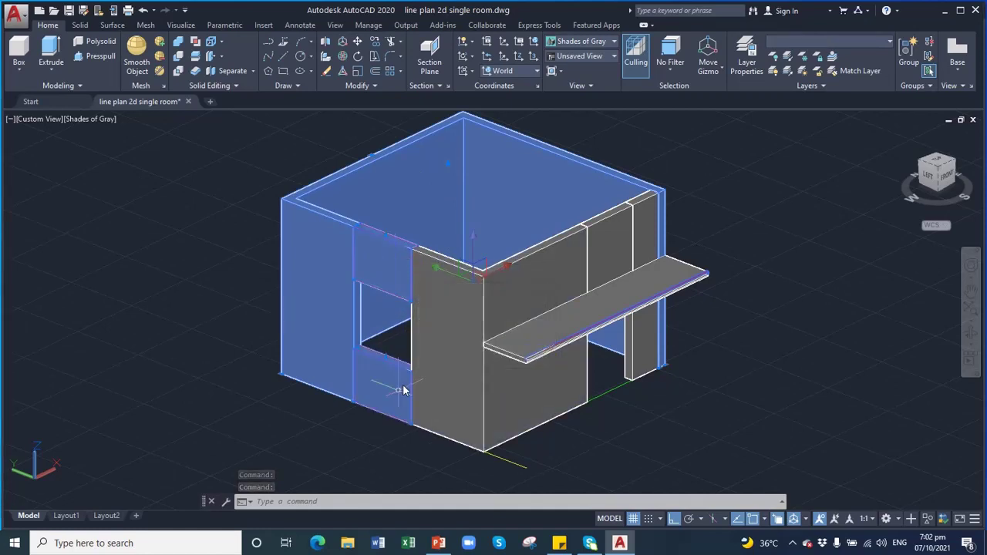
left_click(530, 306)
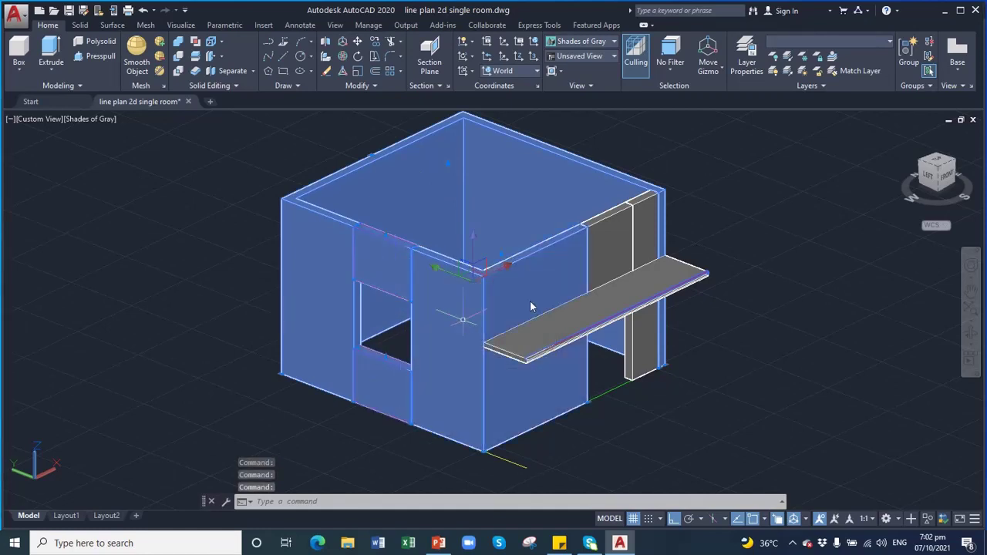
left_click(615, 246)
left_click(679, 288)
left_click(651, 210)
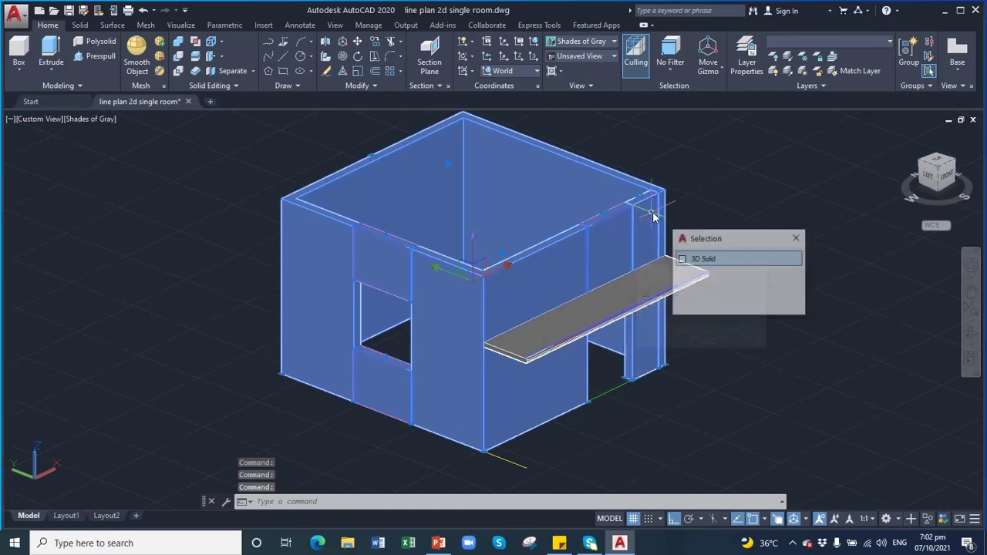
left_click(710, 262)
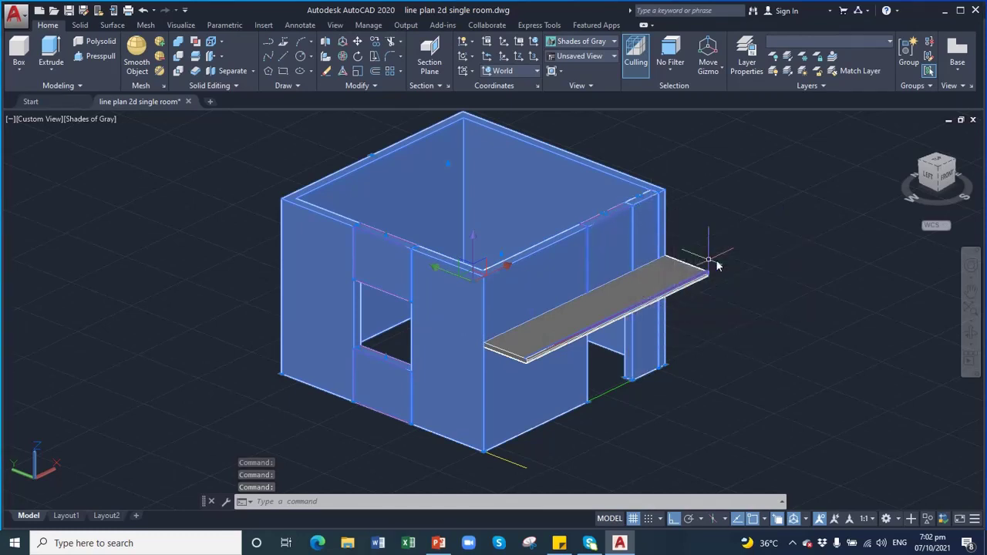
left_click(178, 47)
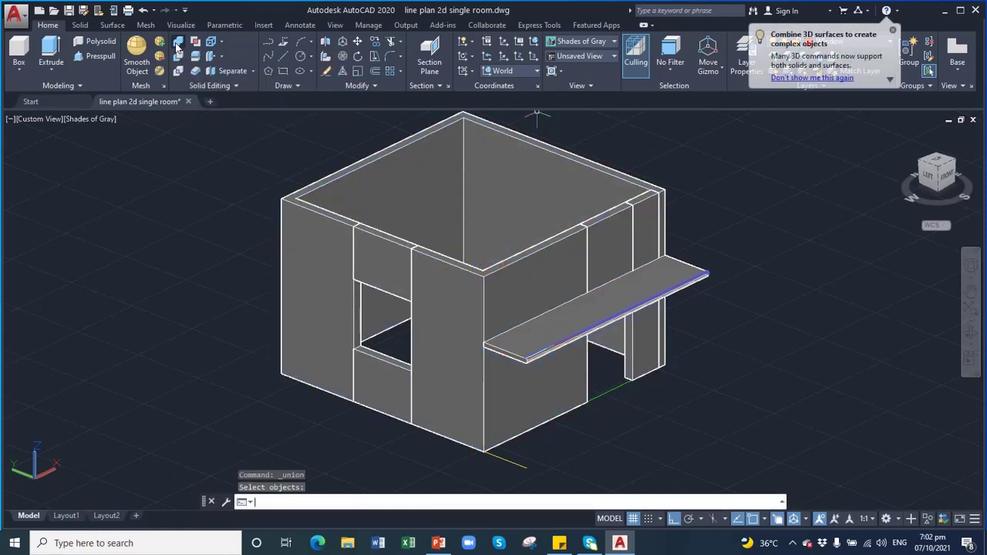
Step: Cancel the pending union prompt and nudge the room view down slightly
key("Return")
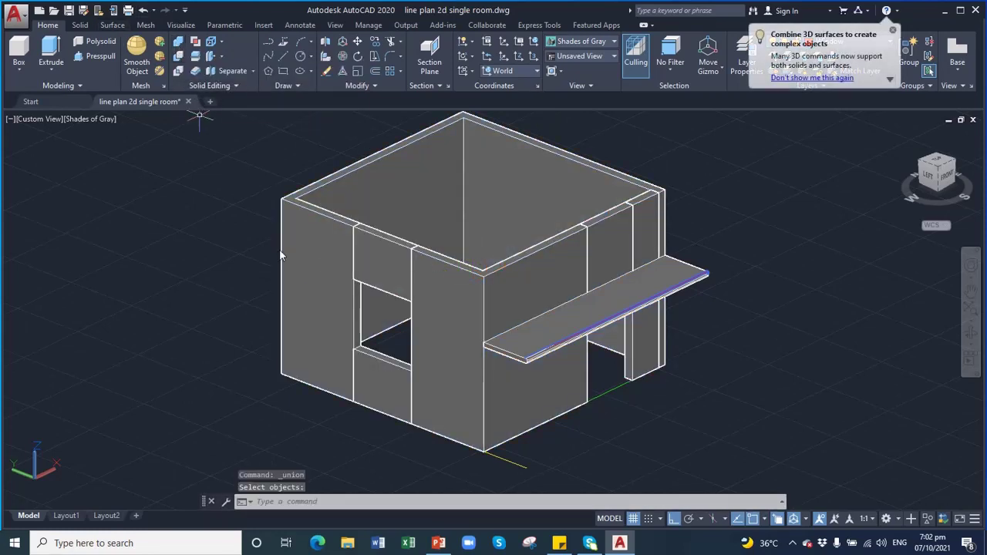
left_click(562, 207)
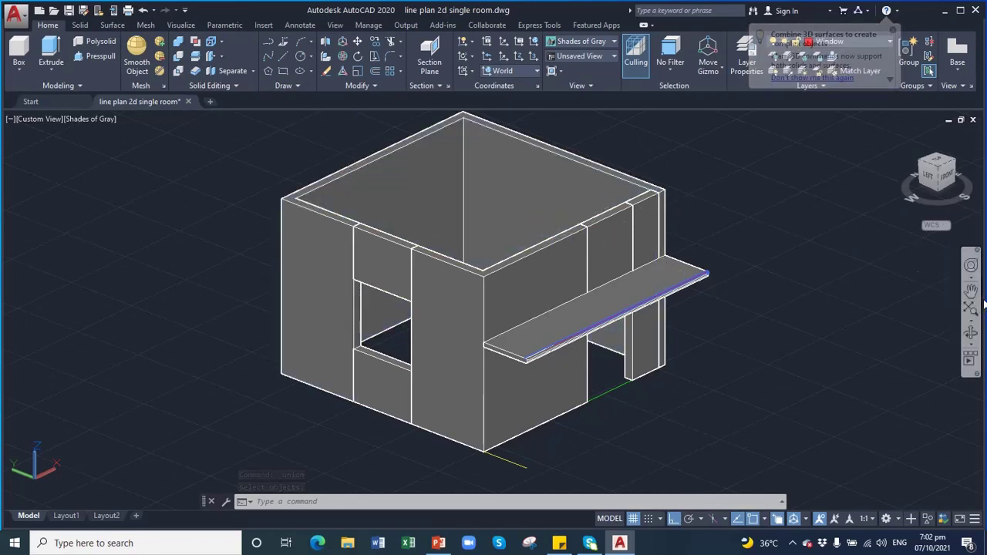
left_click(974, 296)
left_click_drag(686, 194, 679, 220)
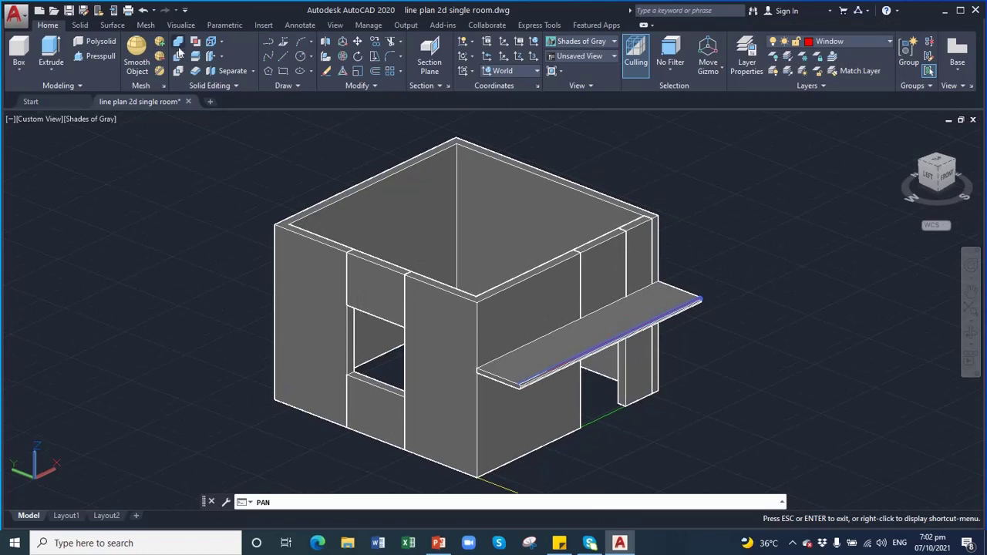
Step: Start Union and pick the main walls, the panels above and below the window, and the front wall
left_click(178, 43)
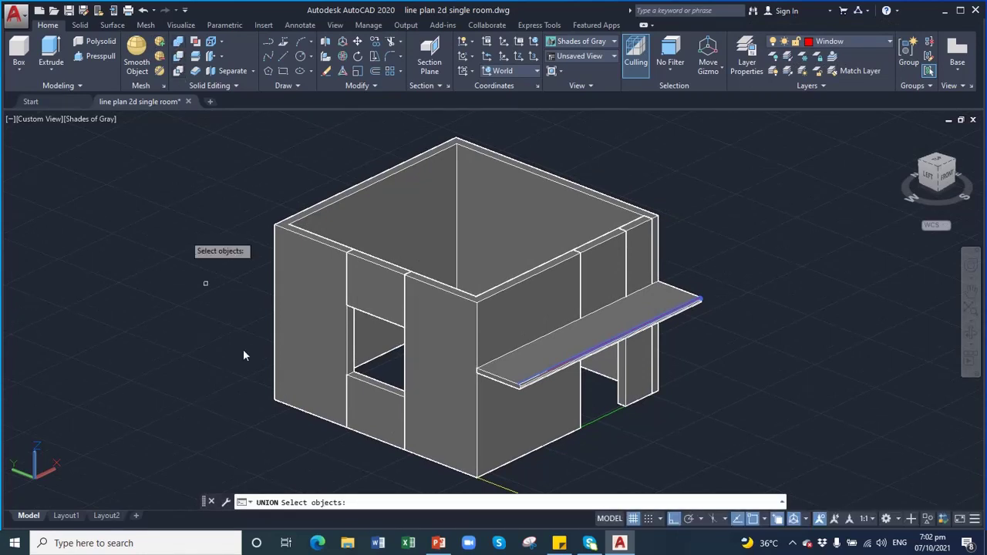
left_click(359, 212)
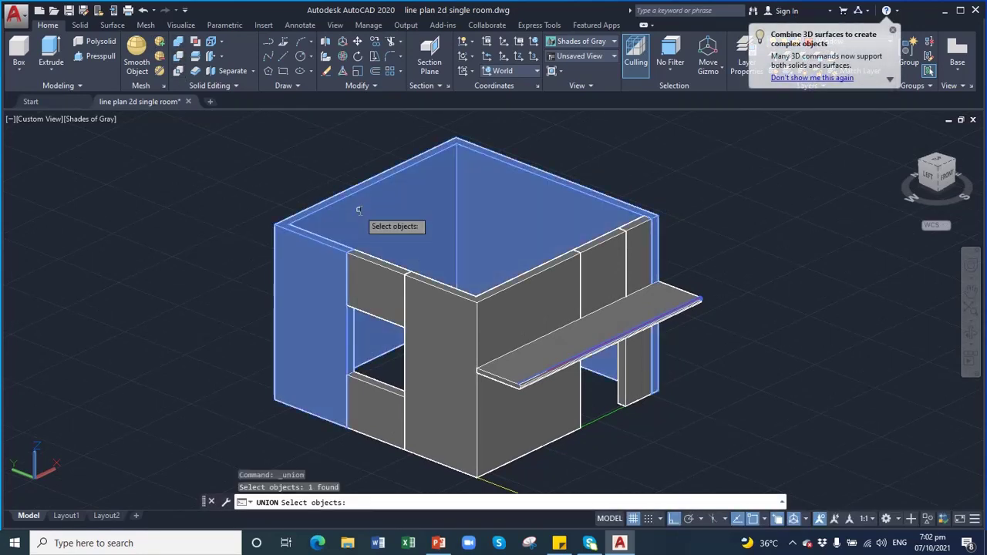
left_click(370, 272)
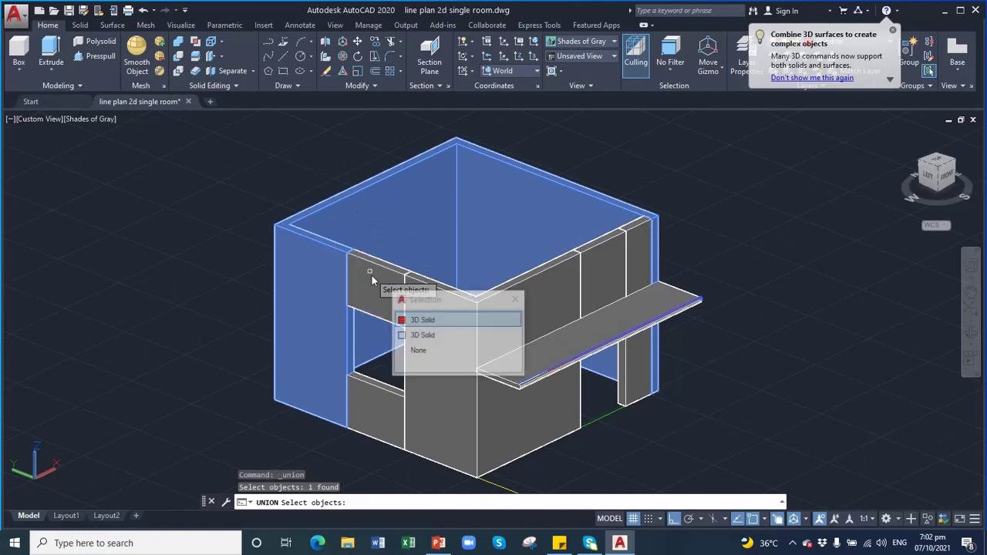
left_click(423, 334)
left_click(384, 419)
left_click(421, 358)
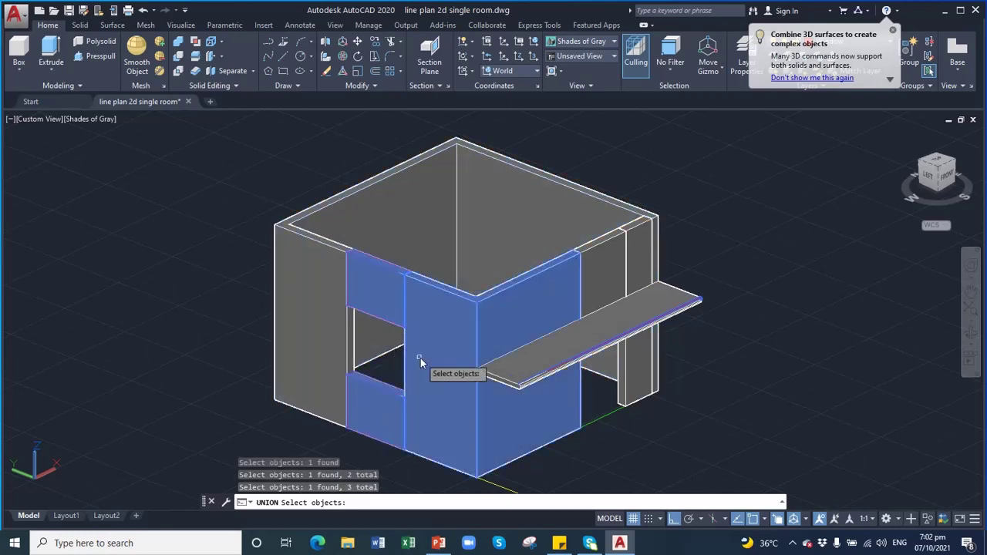
Step: Add the remaining overlapping wall pieces and the right pillar, completing the union
left_click(328, 305)
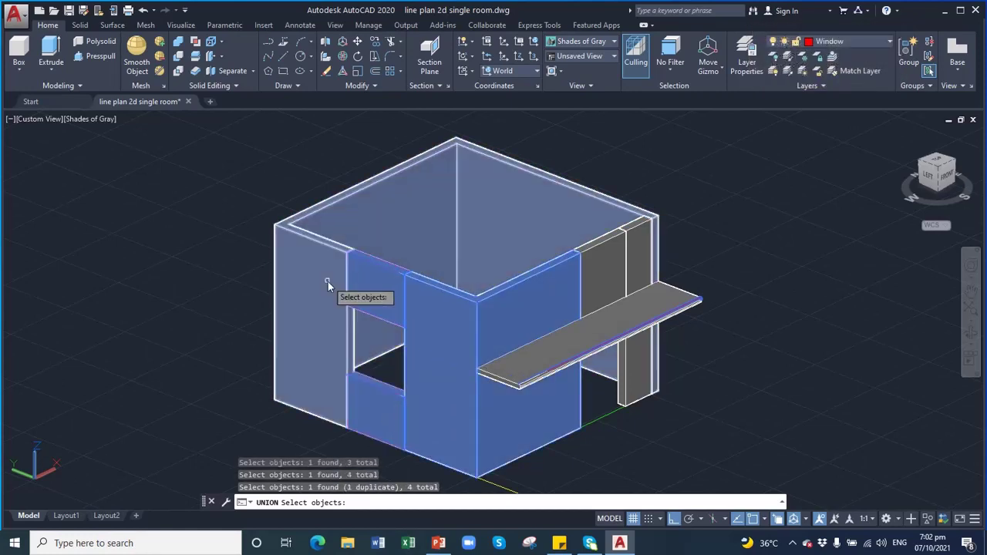
left_click(596, 258)
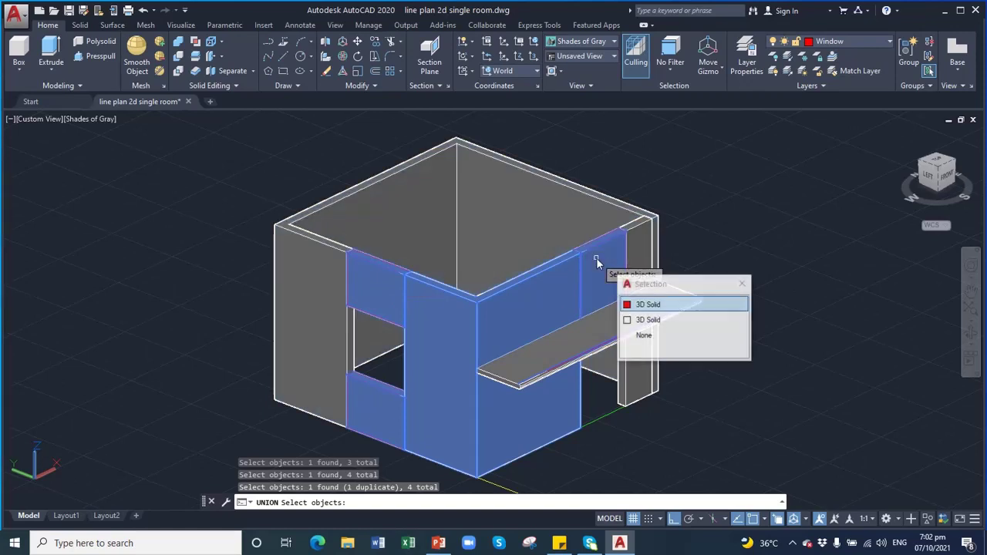
left_click(636, 244)
left_click(592, 213)
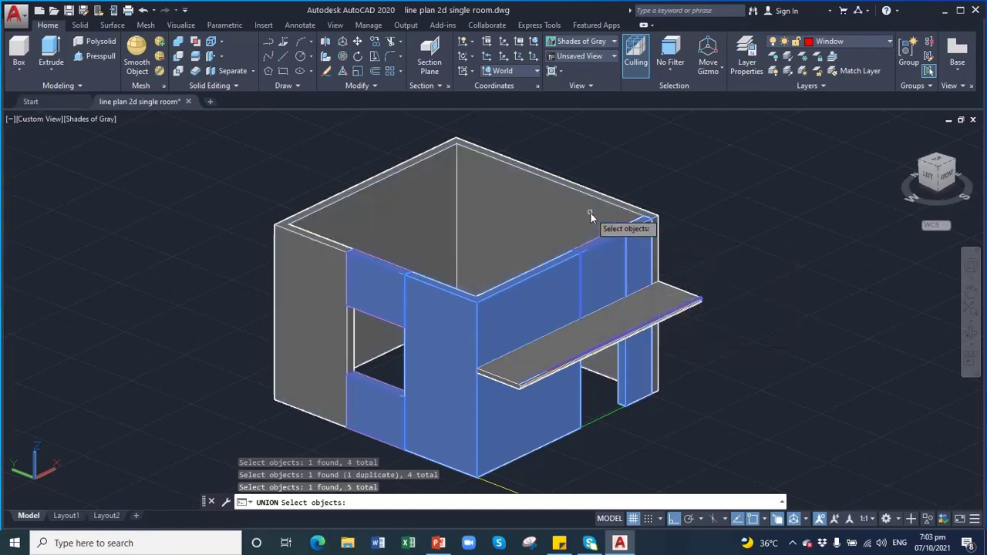
left_click(590, 212)
left_click(546, 207)
left_click(528, 202)
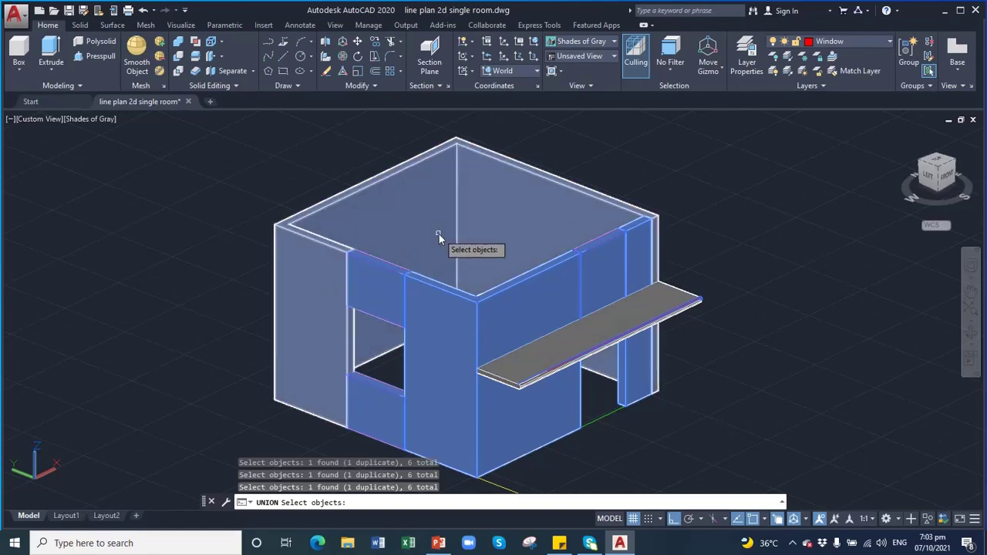
key("Return")
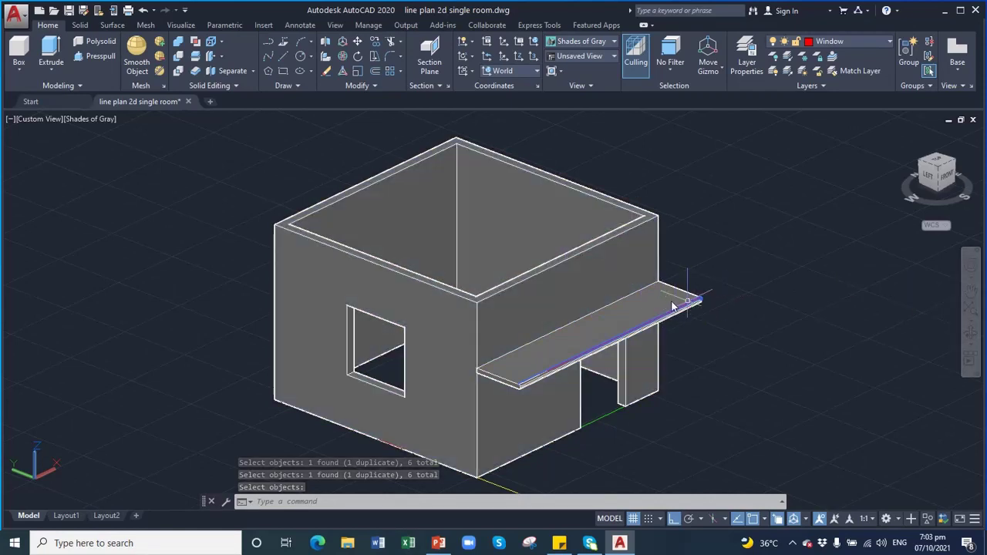
Step: Zoom to the building's base and delete the stray short line at the bottom front corner
left_click(971, 293)
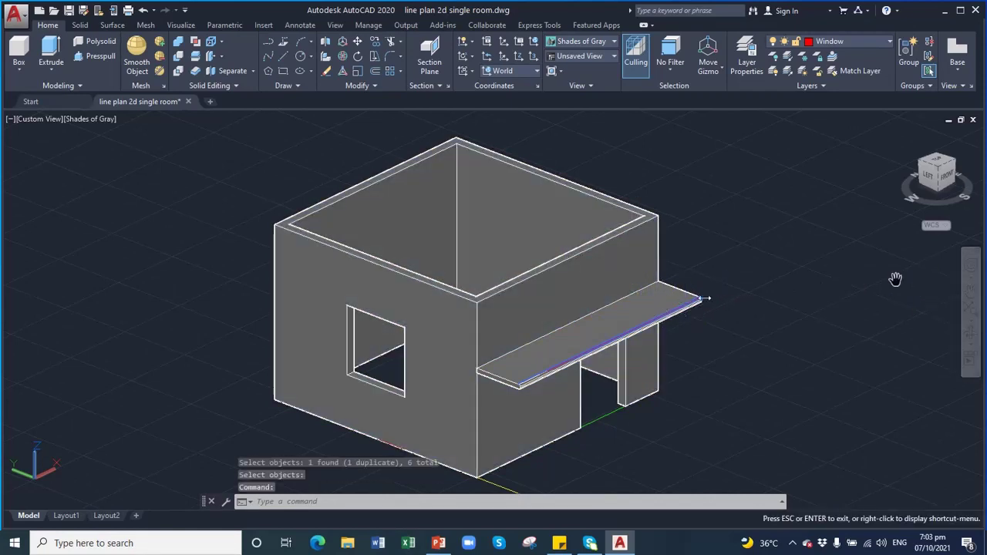
scroll(460, 293, "up", 1)
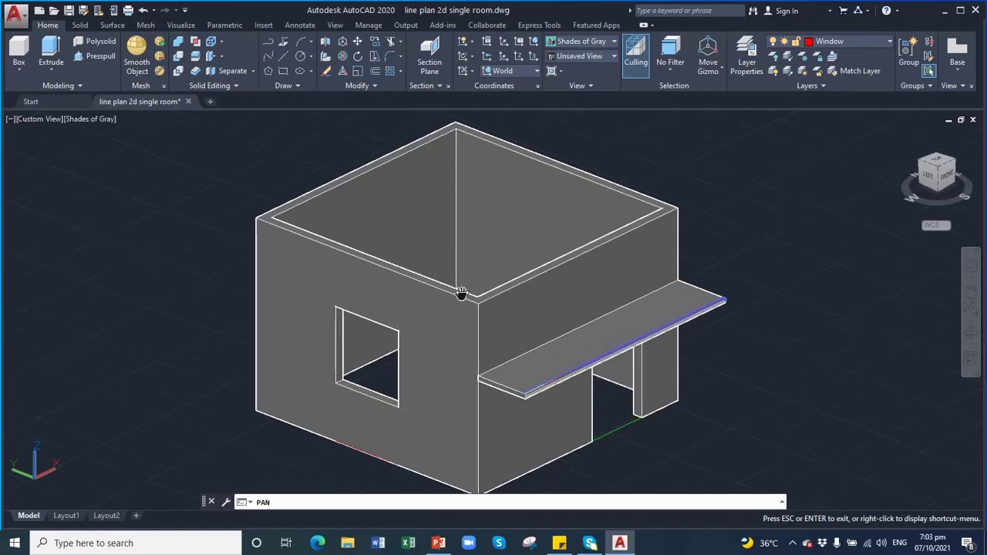
mouse_move(512, 333)
left_mouse_down()
mouse_move(498, 288)
mouse_move(484, 283)
left_mouse_up()
scroll(494, 301, "down", 1)
scroll(495, 300, "down", 1)
scroll(617, 262, "down", 1)
left_click_drag(576, 254, 579, 275)
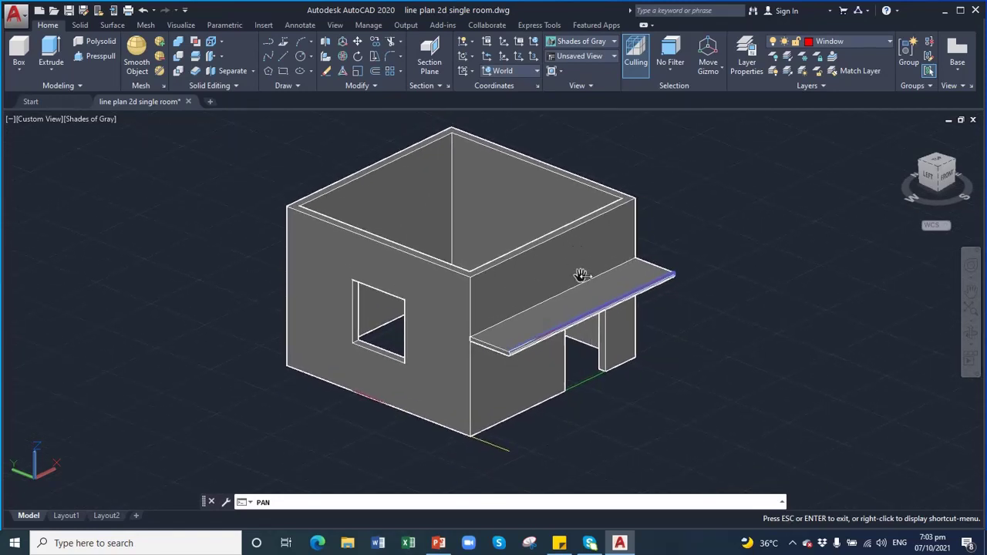
key("Escape")
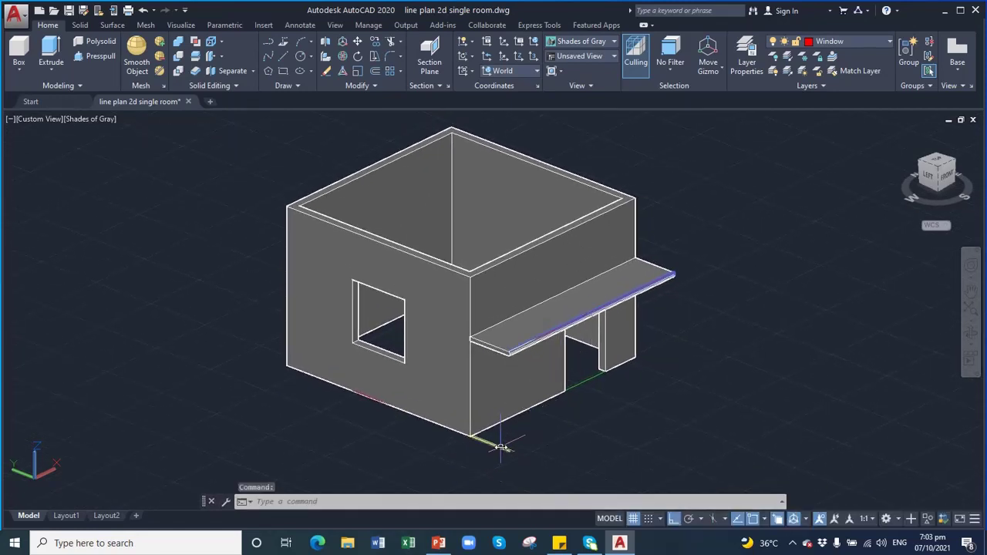
left_click(501, 446)
key("Delete")
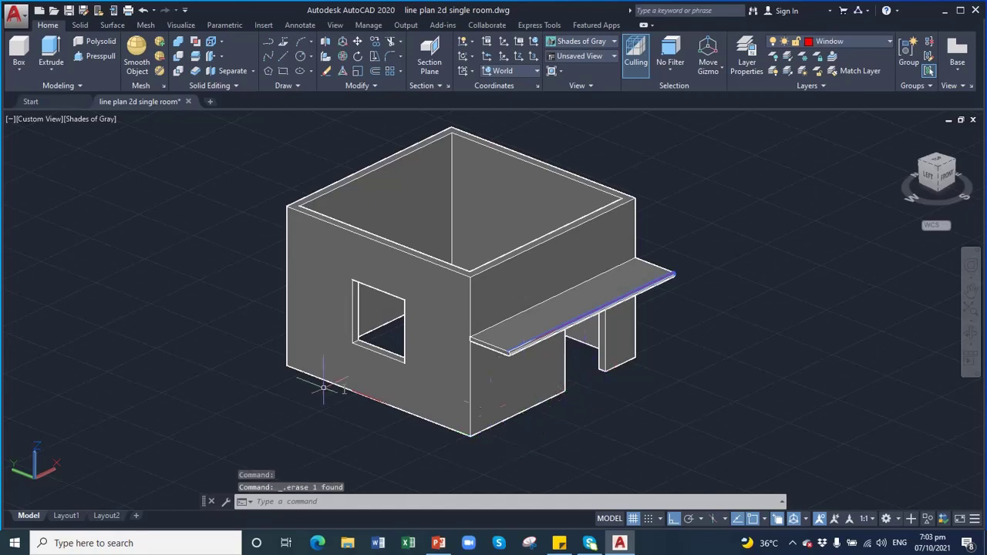
Step: Draw a 2'-high box plinth between the room's two outer base corners, then select it
left_click(19, 53)
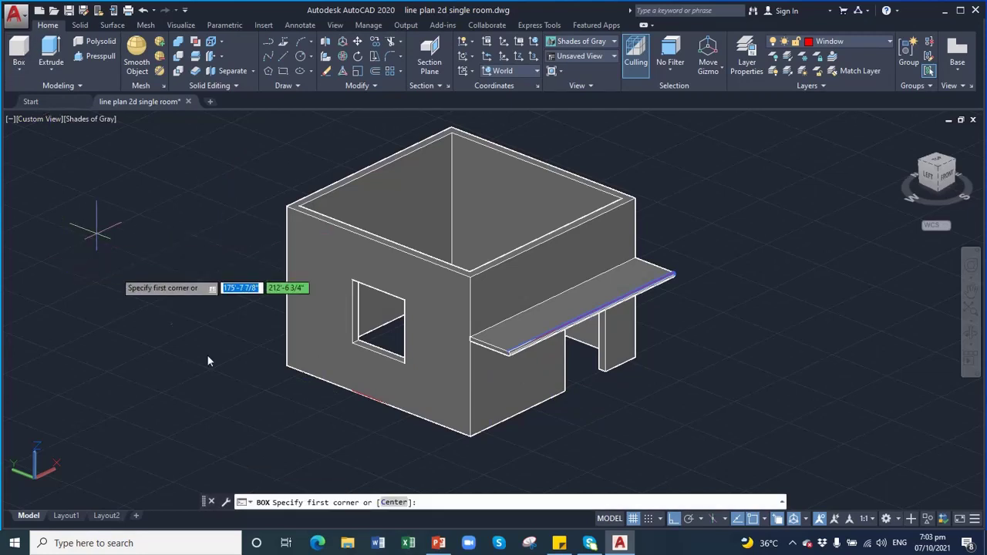
left_click(285, 368)
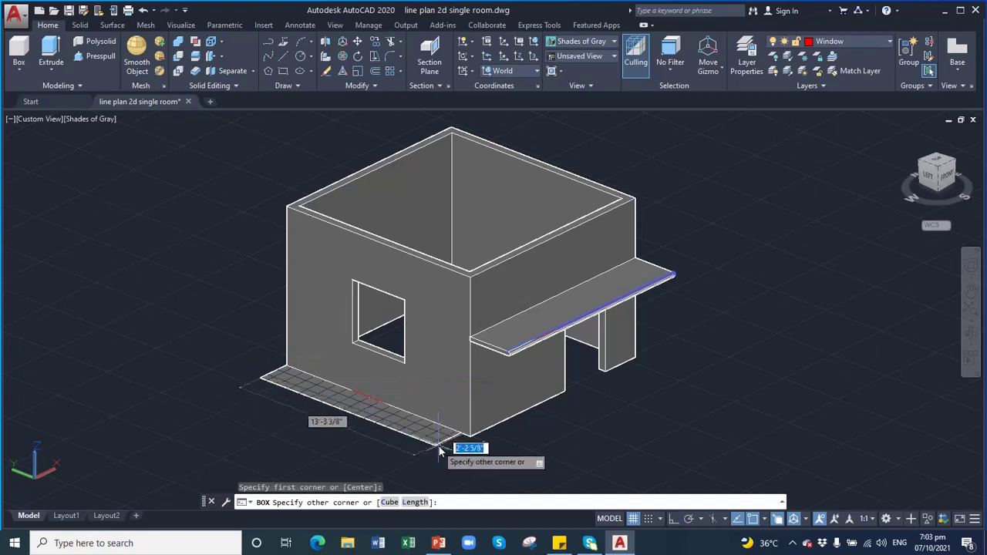
left_click(635, 359)
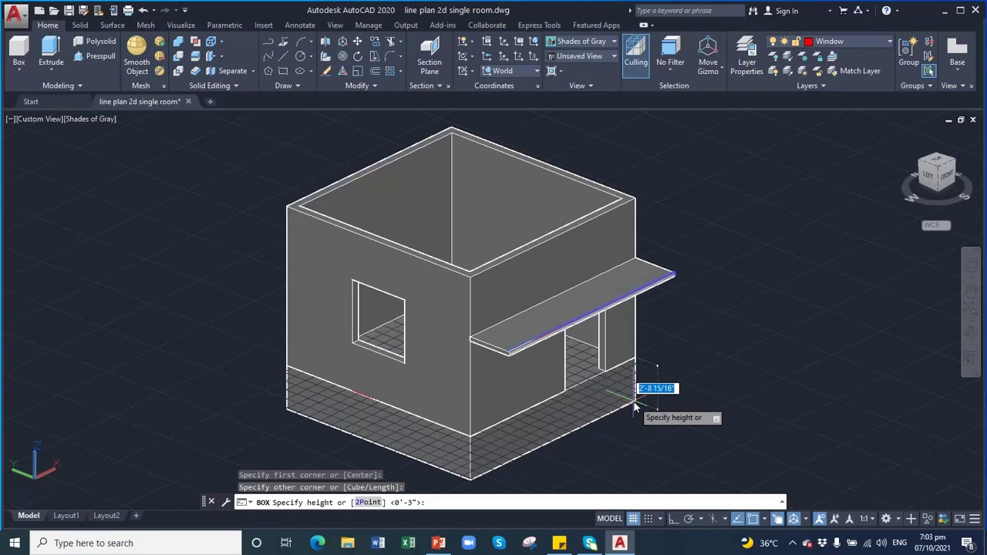
type("2'")
key("Return")
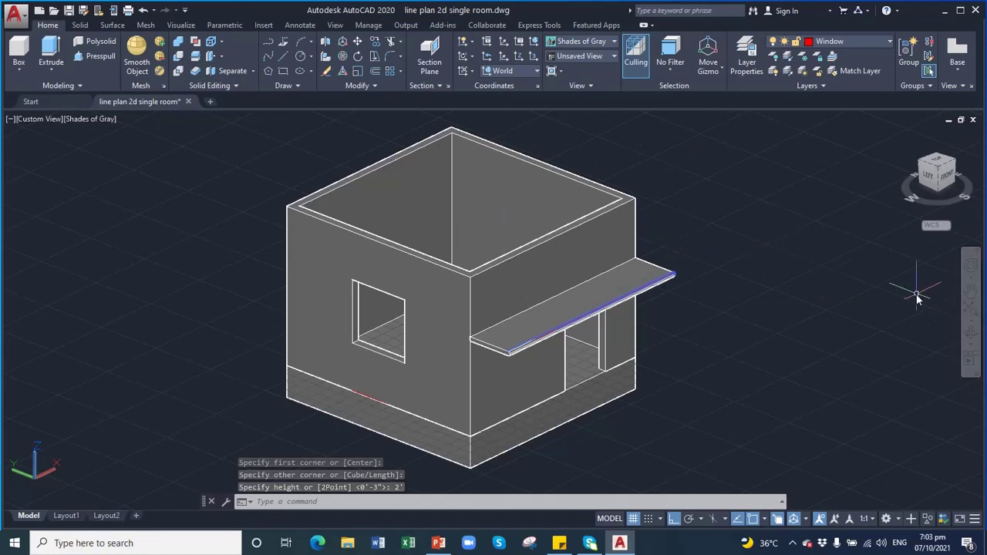
left_click(506, 433)
Step: Draw a 1" thick box roof slab spanning opposite top corners of the walls
key("space")
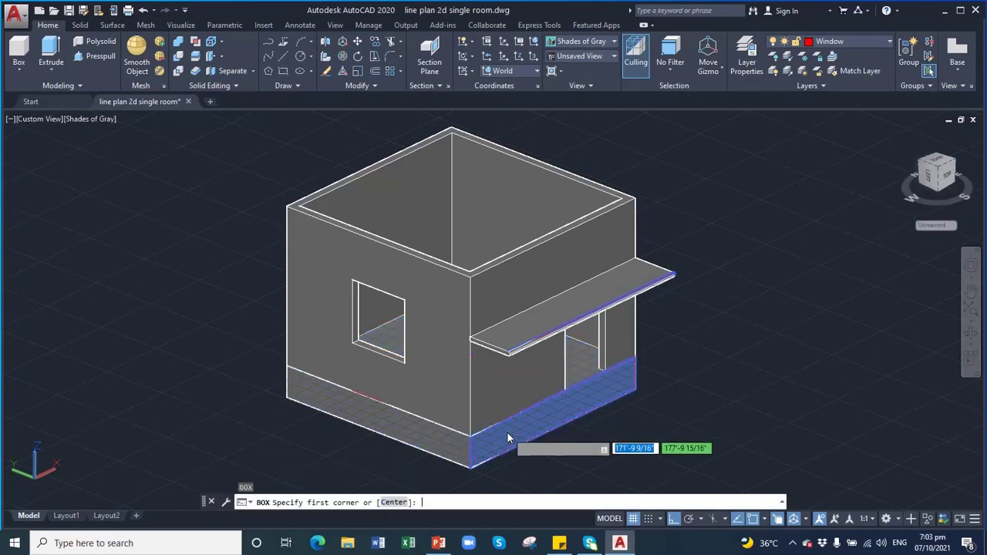
left_click(970, 291)
left_click_drag(653, 205, 653, 229)
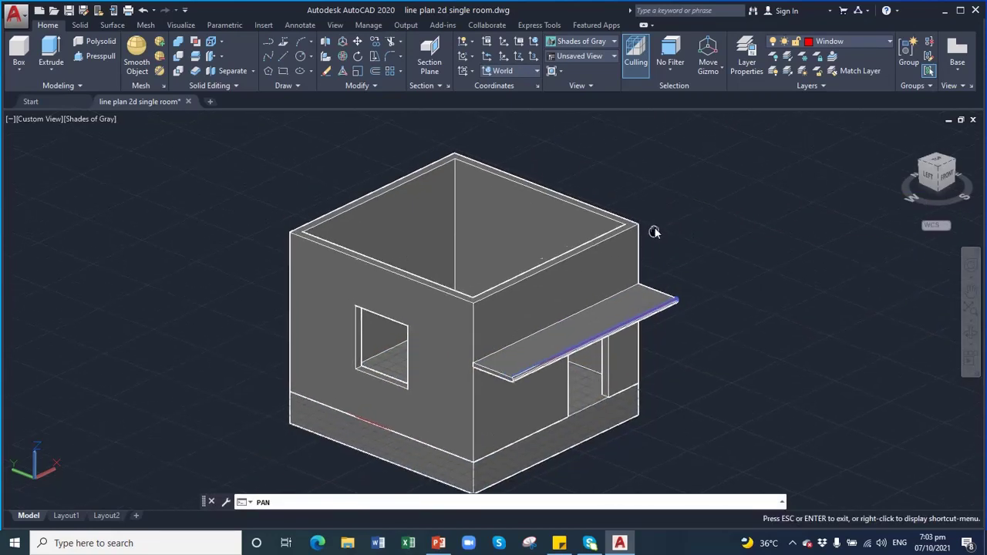
left_click(20, 68)
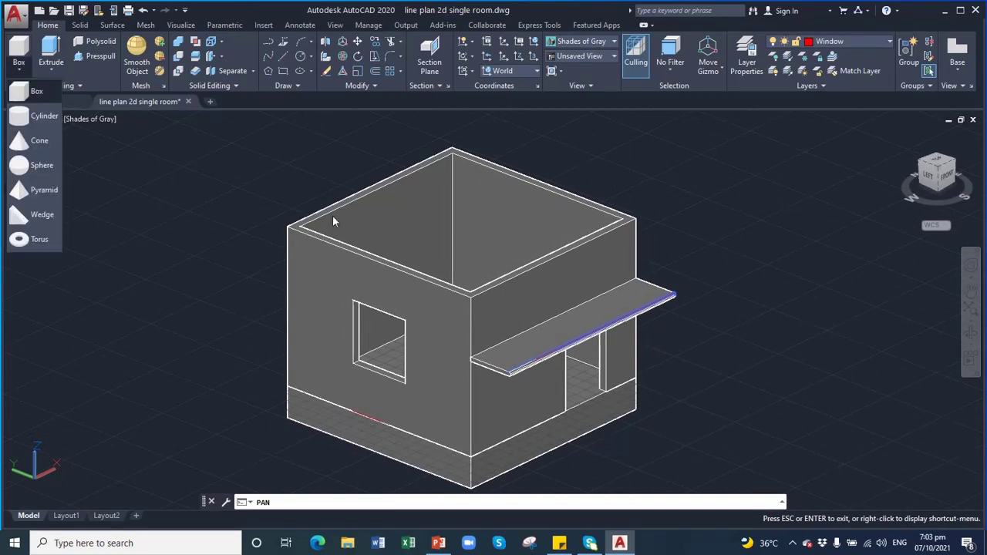
left_click(35, 91)
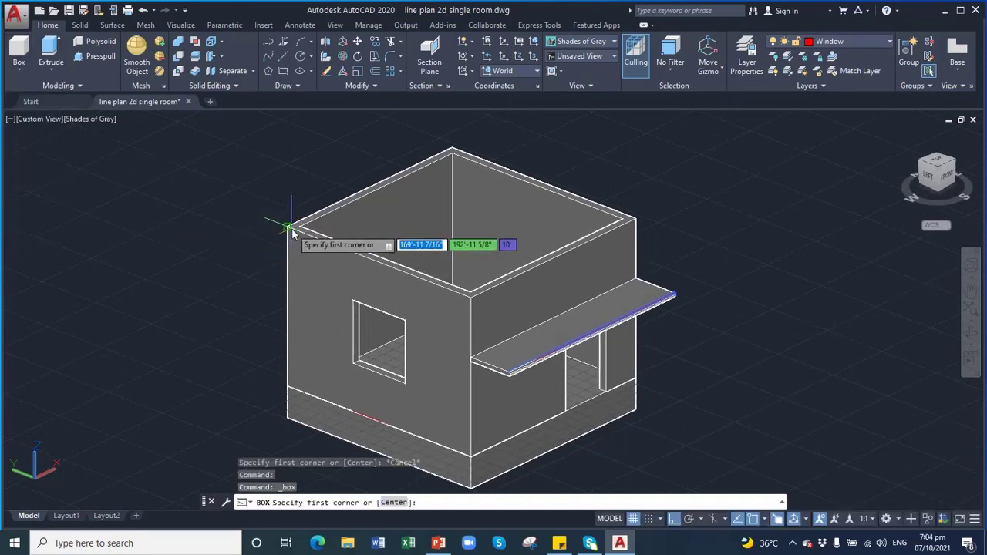
left_click(287, 229)
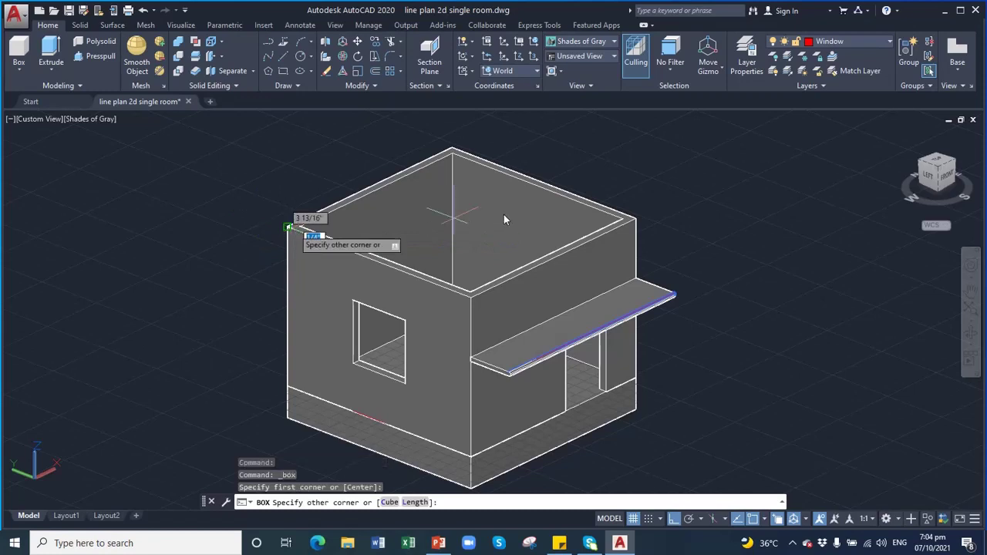
left_click(634, 220)
type("1")
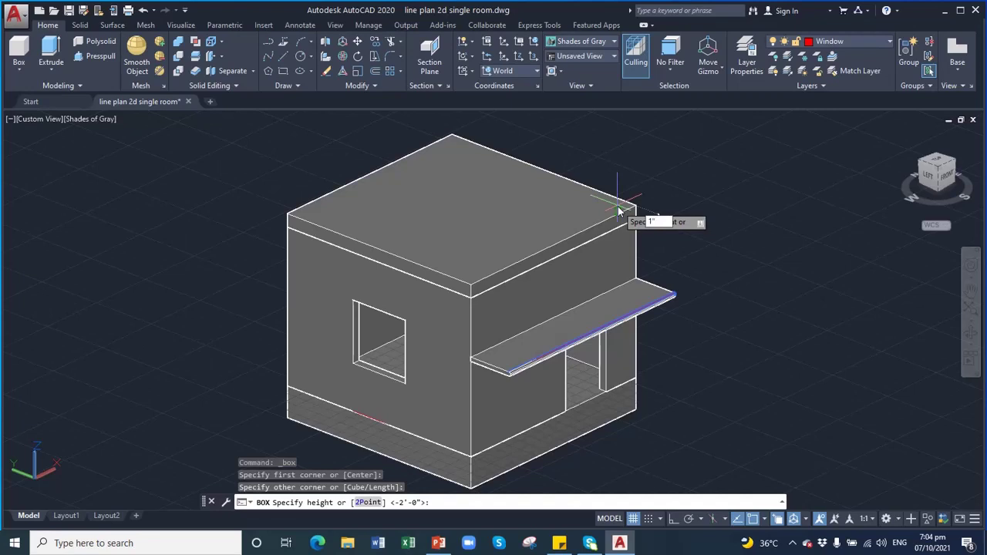
key("Return")
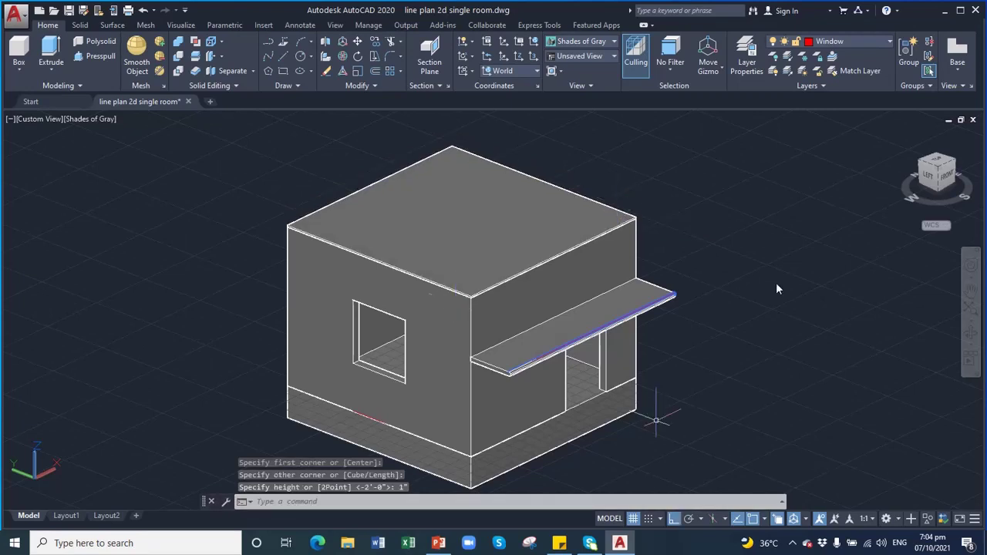
Step: Turn off the grid with F7, orbit to a near-front view and recentre the house
left_click(970, 285)
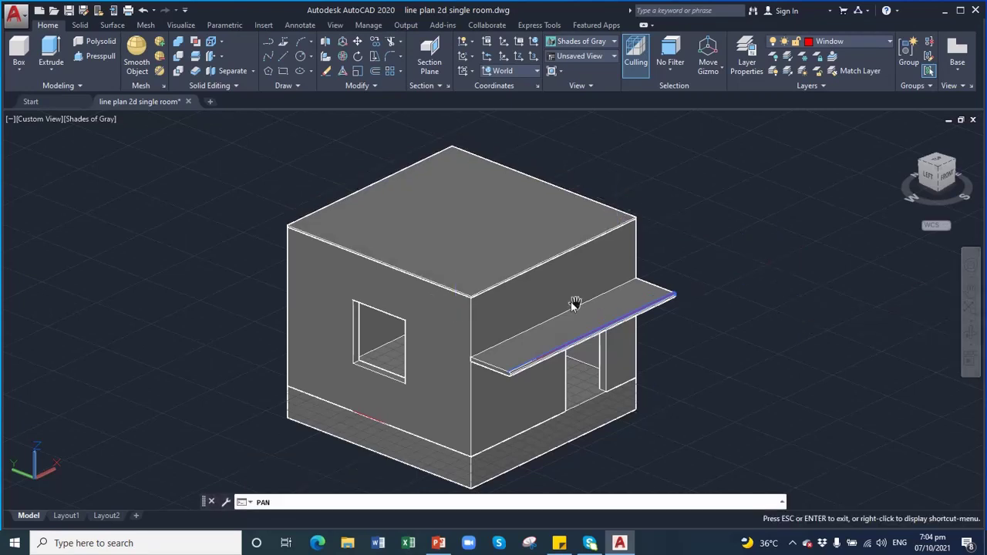
left_click_drag(570, 302, 556, 255)
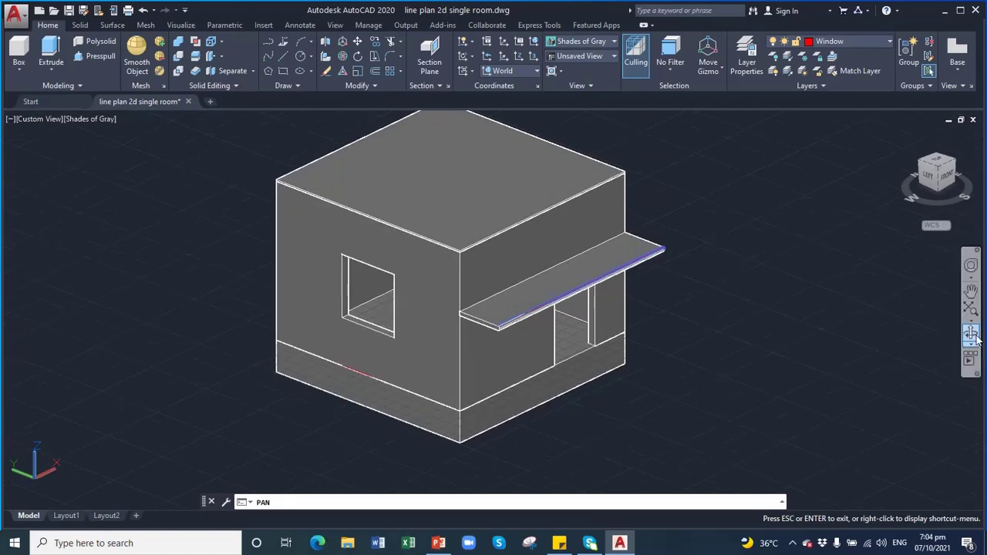
mouse_move(753, 329)
middle_mouse_down("shift")
mouse_move(523, 269)
mouse_move(572, 303)
middle_mouse_up("shift")
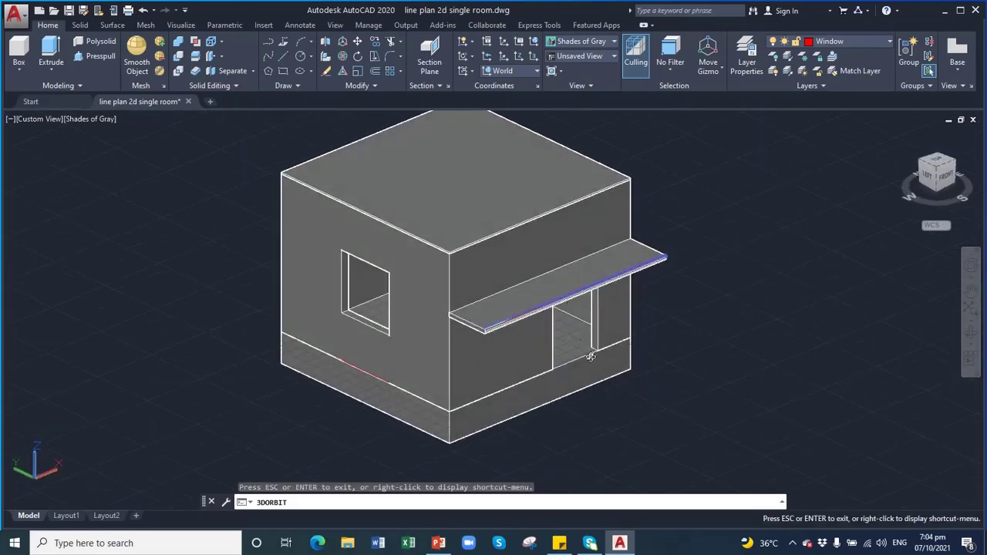
key("F7")
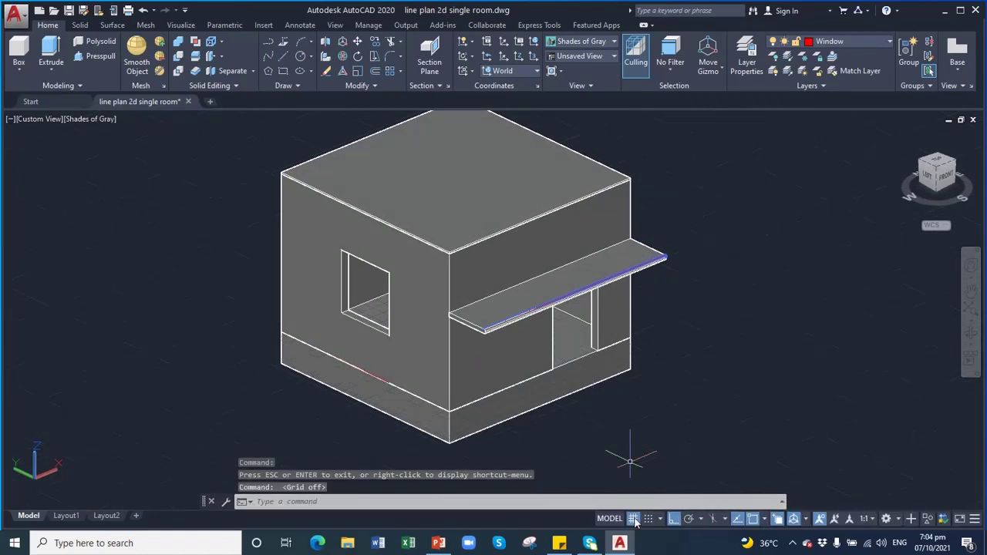
mouse_move(650, 326)
middle_mouse_down("shift")
mouse_move(530, 309)
mouse_move(632, 305)
mouse_move(596, 276)
middle_mouse_up("shift")
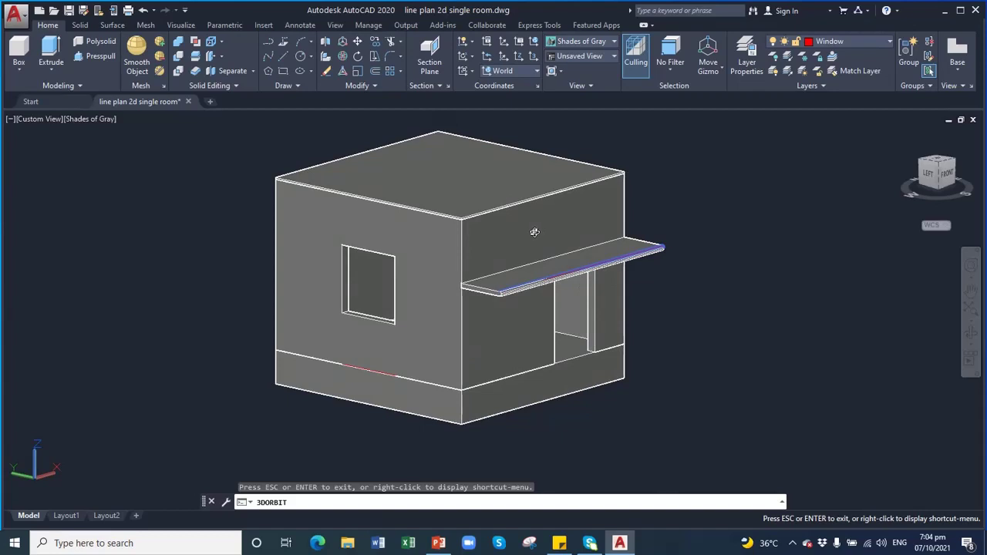
left_click(972, 299)
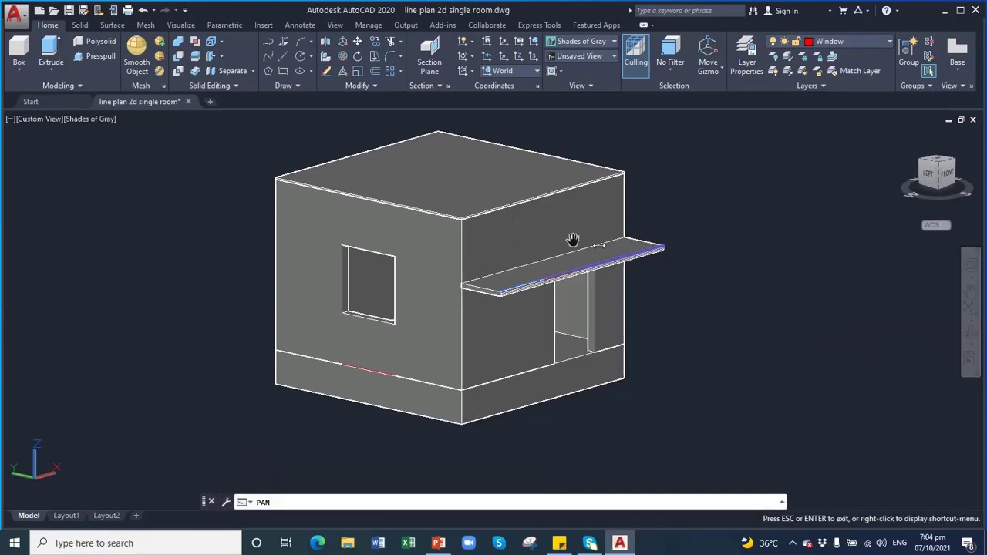
mouse_move(572, 240)
left_mouse_down()
mouse_move(548, 280)
mouse_move(534, 254)
left_mouse_up()
key("Escape")
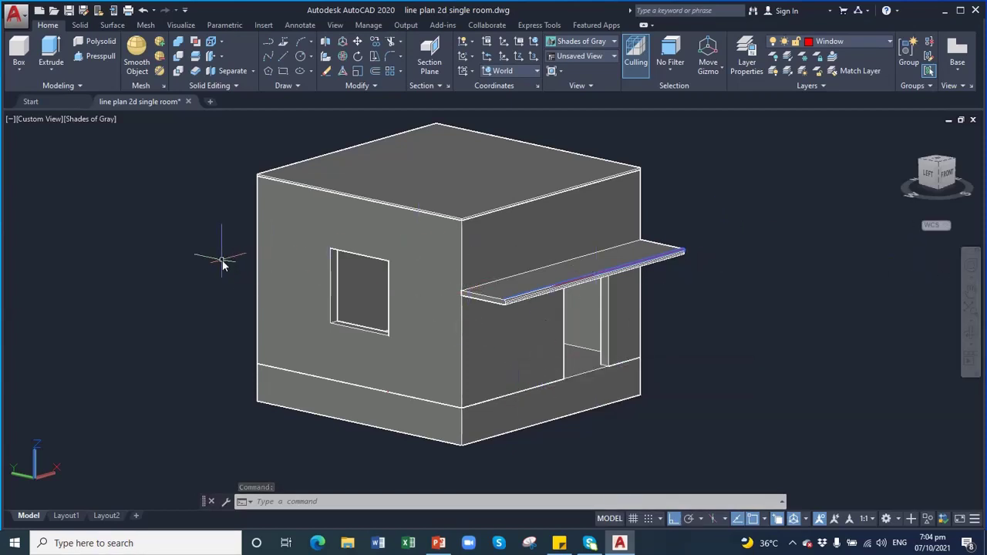
Step: Open the Materials Browser with the MAT command
type("MAT")
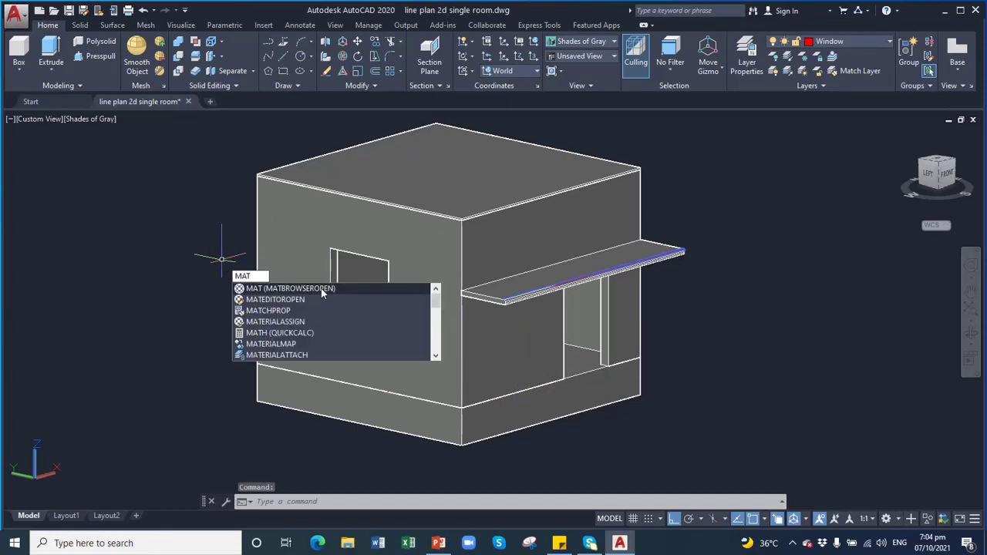
left_click(312, 287)
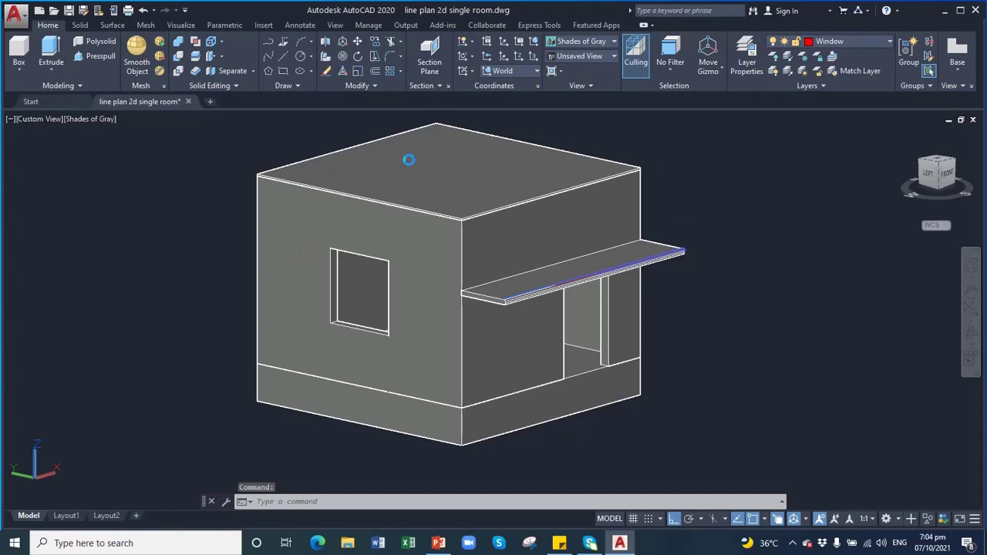
type("mat")
key("Return")
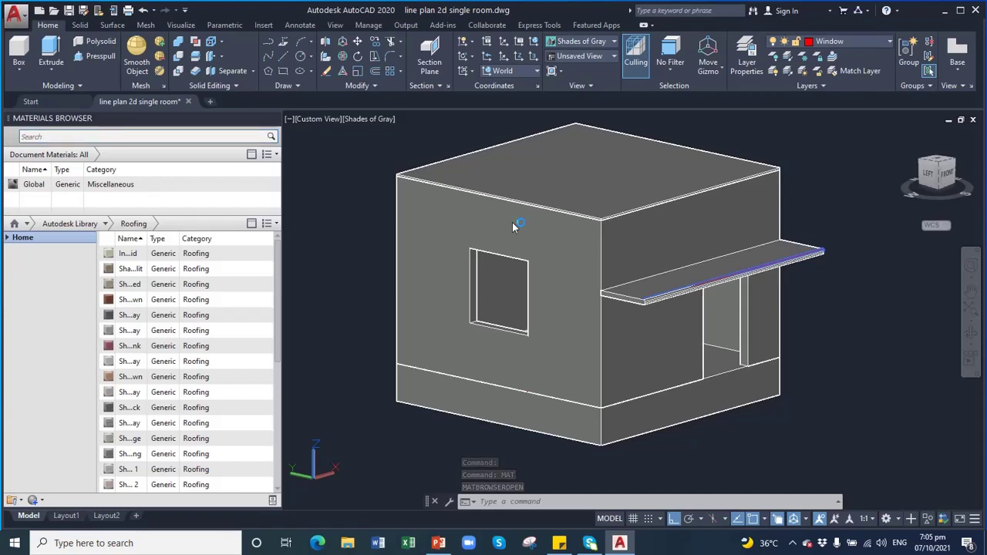
Step: Pan the house down-left, then briefly select and clear the sunshade slab
left_click(973, 293)
mouse_move(665, 243)
left_mouse_down()
mouse_move(668, 264)
mouse_move(643, 270)
left_mouse_up()
key("Escape")
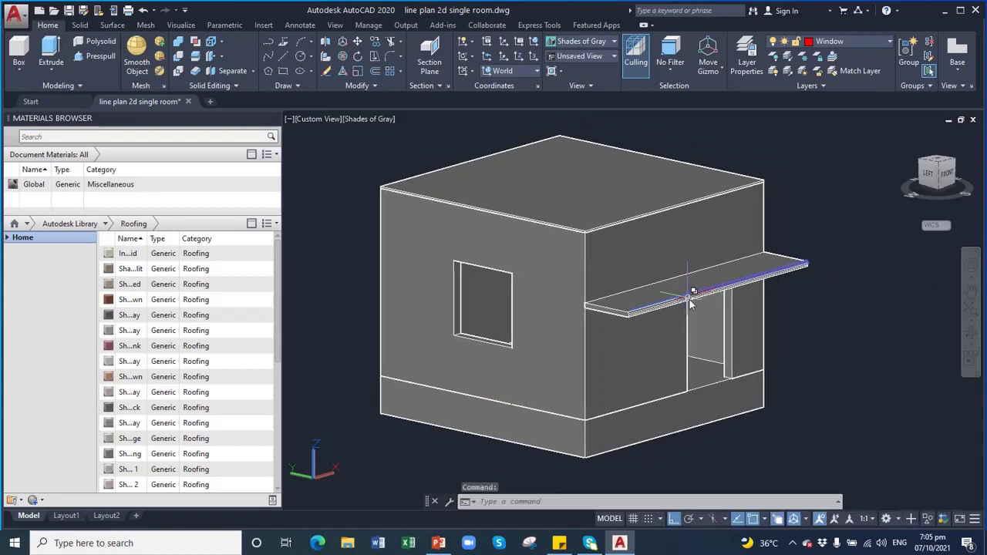
left_click(691, 297)
left_click(759, 340)
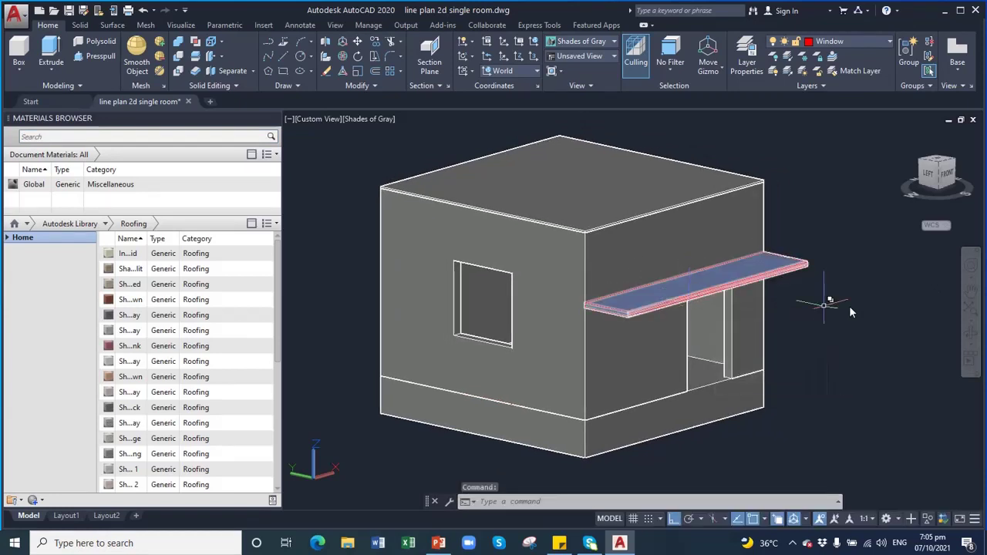
key("Escape")
key("Return")
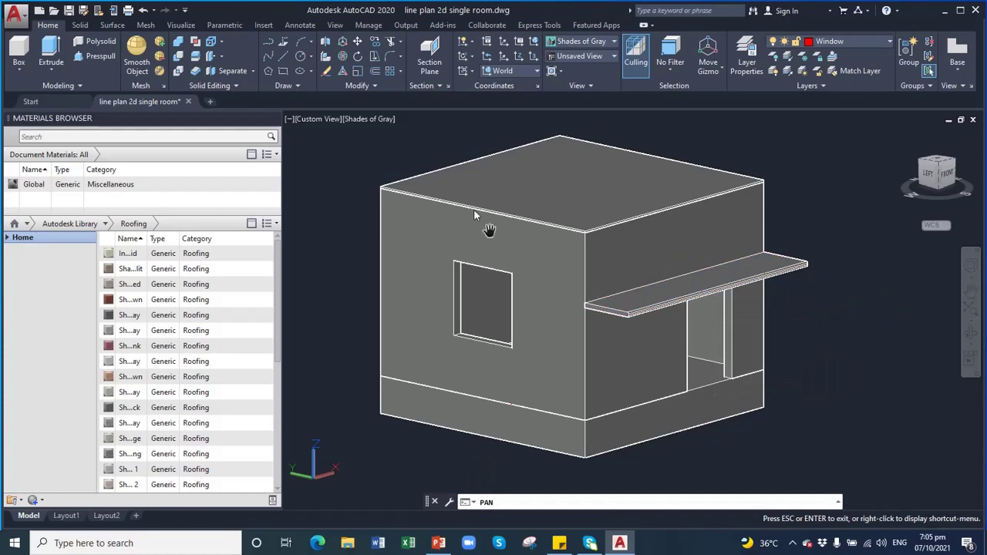
key("Escape")
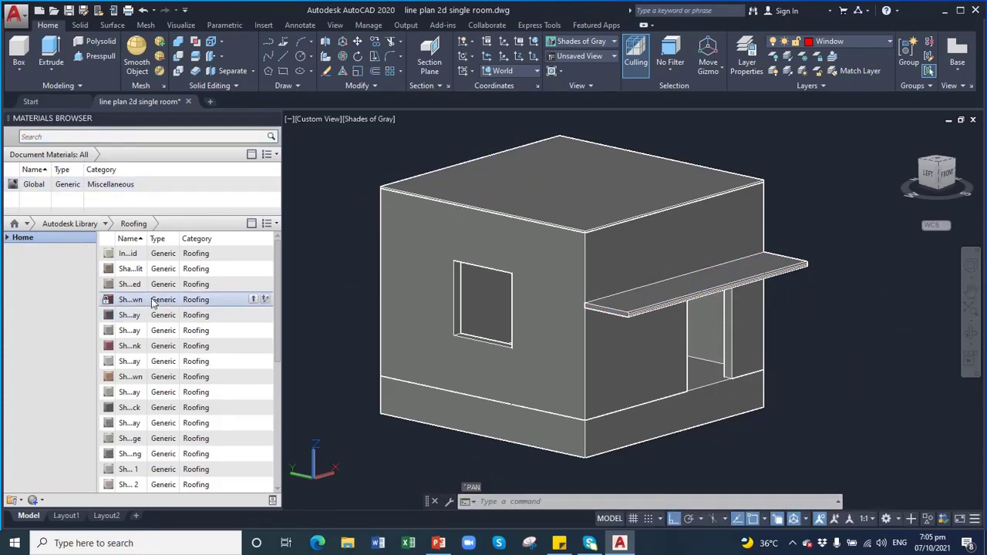
Step: Browse the Autodesk Library in the Materials Browser down to the Masonry: Brick materials
left_click(7, 239)
left_click(13, 262)
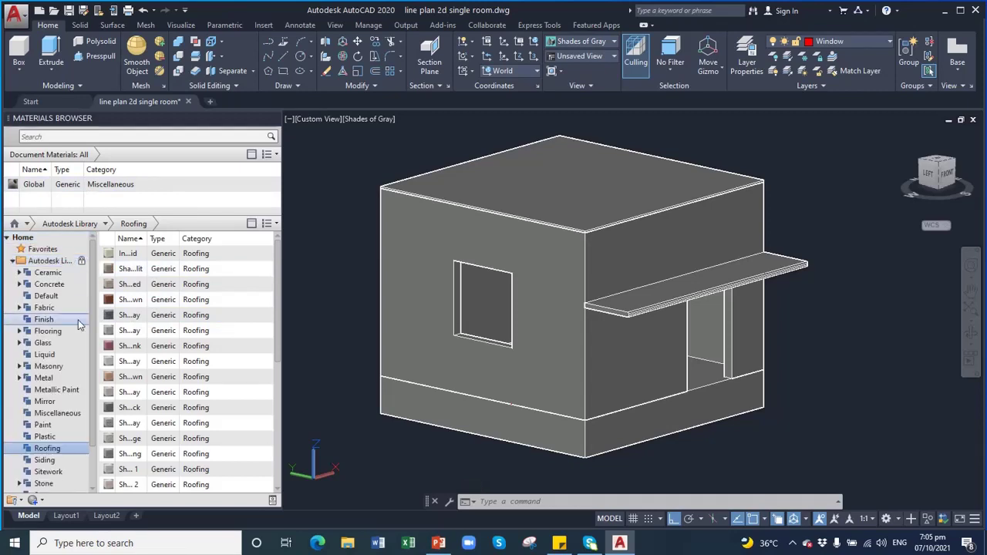
left_click(20, 273)
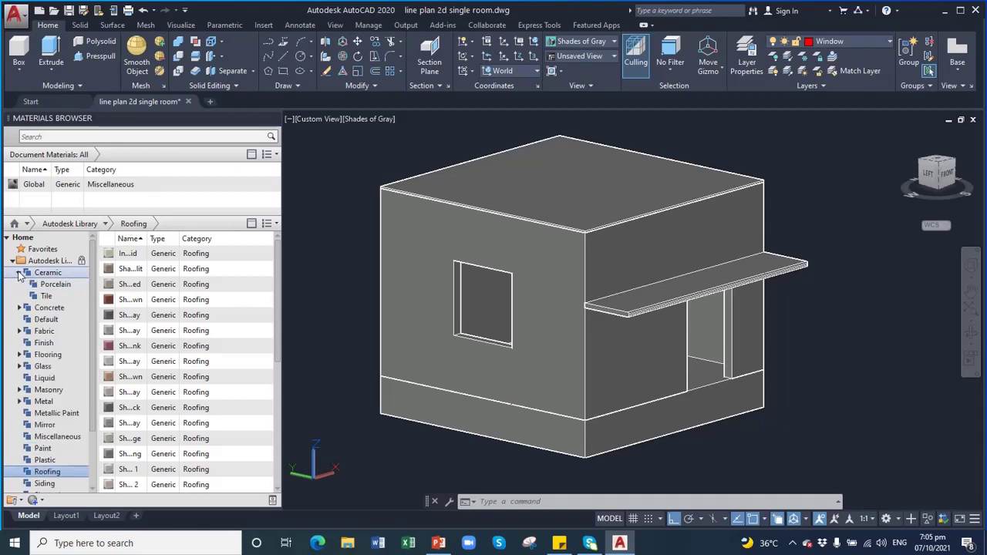
left_click(20, 390)
left_click(33, 402)
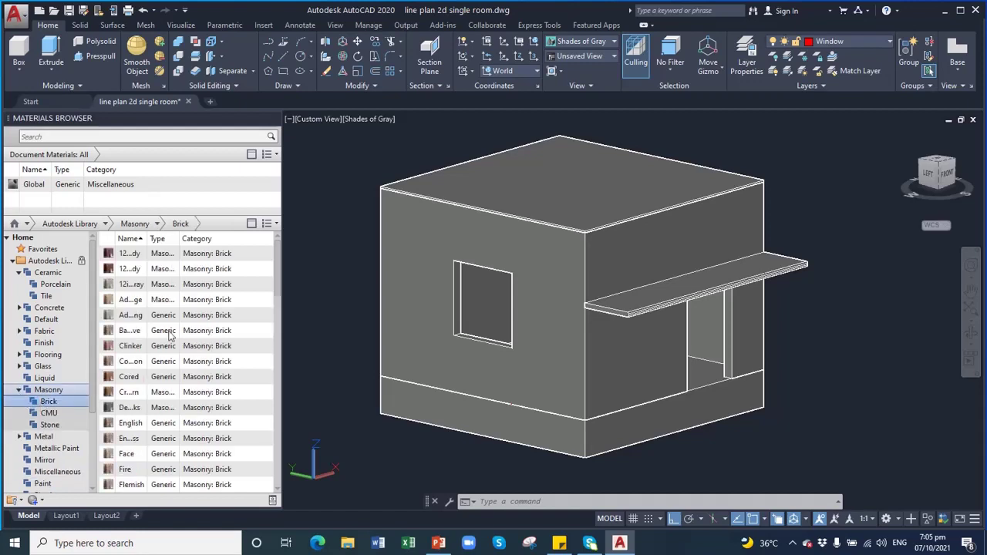
Step: Assign the grey brick material to the room's walls and clear the selection
left_click(434, 234)
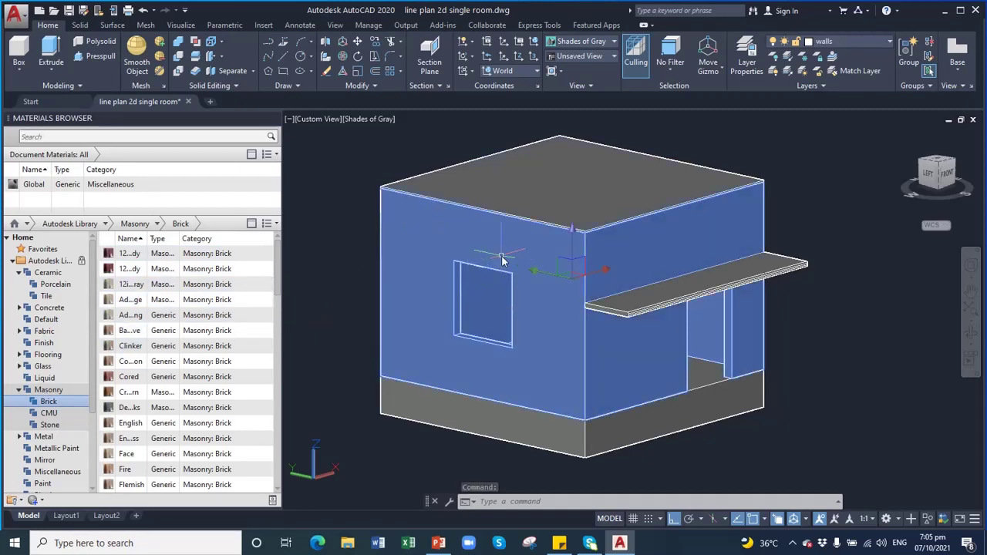
mouse_move(185, 284)
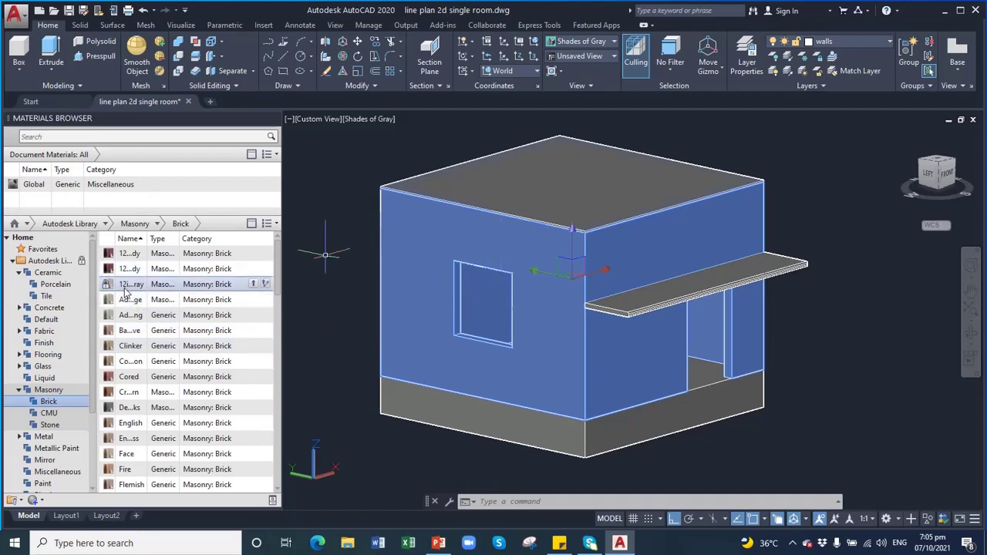
right_click(124, 289)
left_click(158, 296)
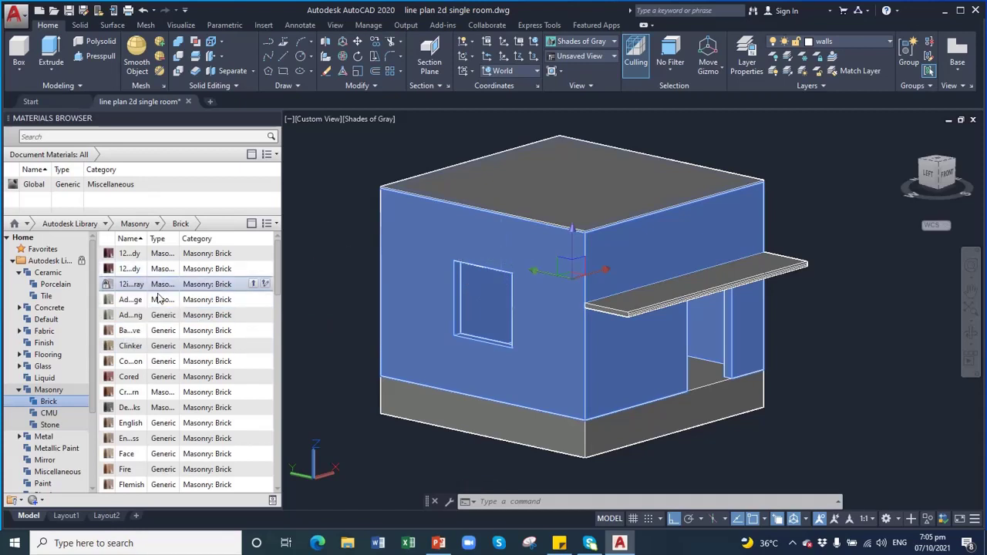
key("Escape")
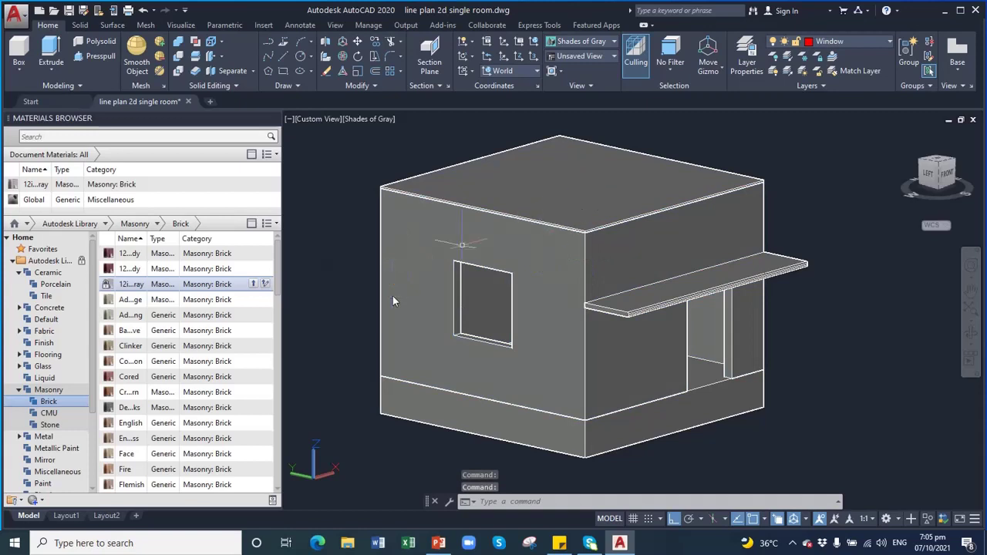
Step: Switch to the Realistic visual style and open the 12in Uniform Running - Gray brick for editing
left_click(615, 41)
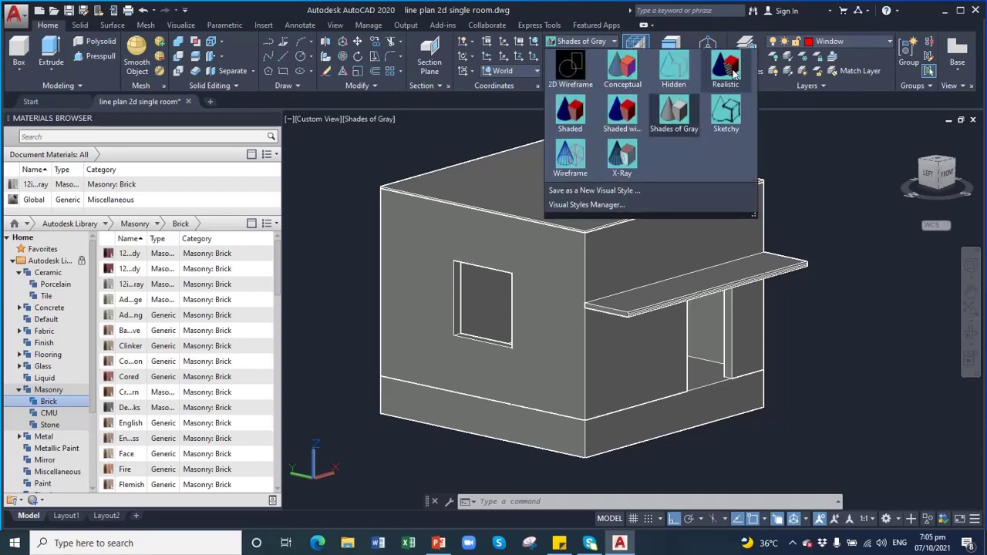
left_click(734, 71)
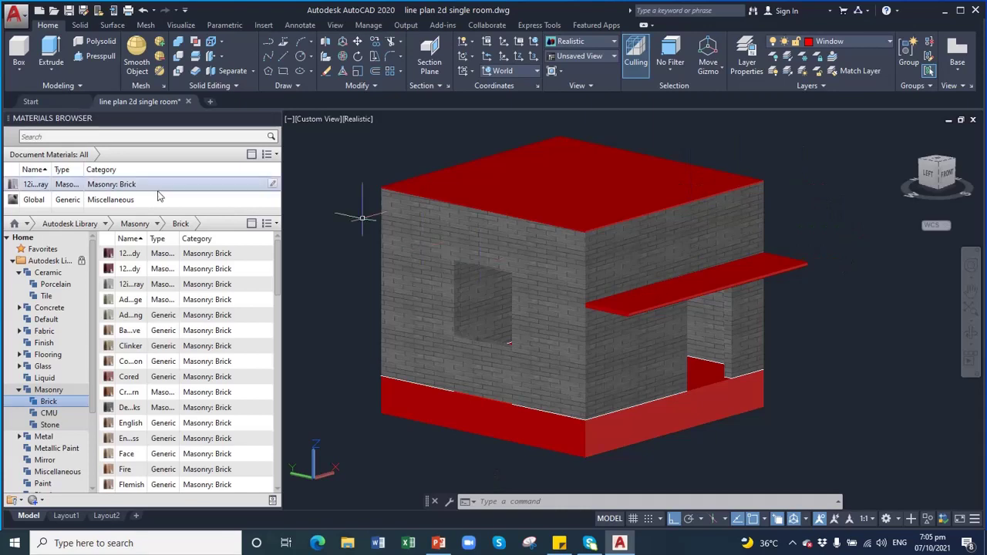
mouse_move(116, 185)
left_click(273, 185)
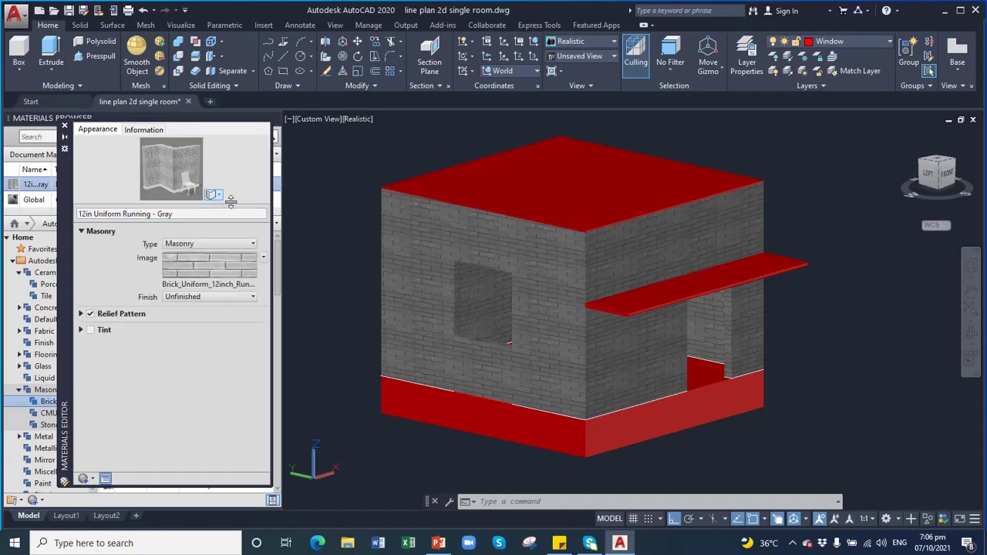
Step: In the brick image's Texture Editor, change the sample size from 23'-0" to 2'-0"
left_click(263, 258)
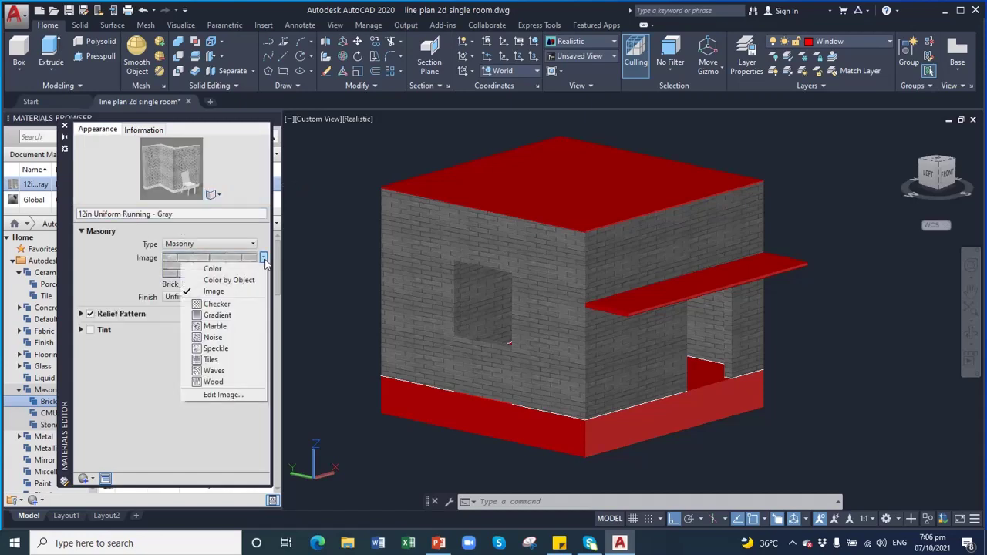
left_click(200, 255)
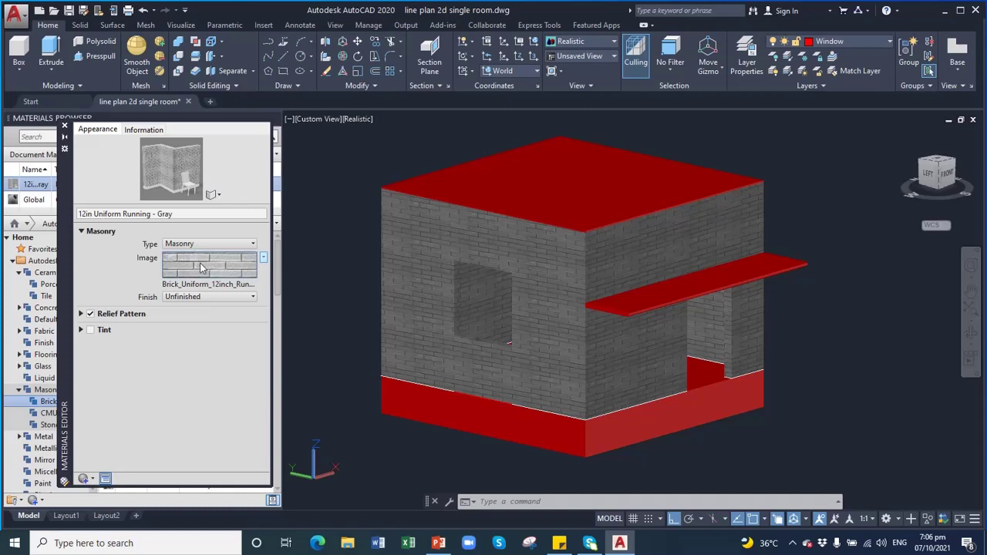
left_click(204, 266)
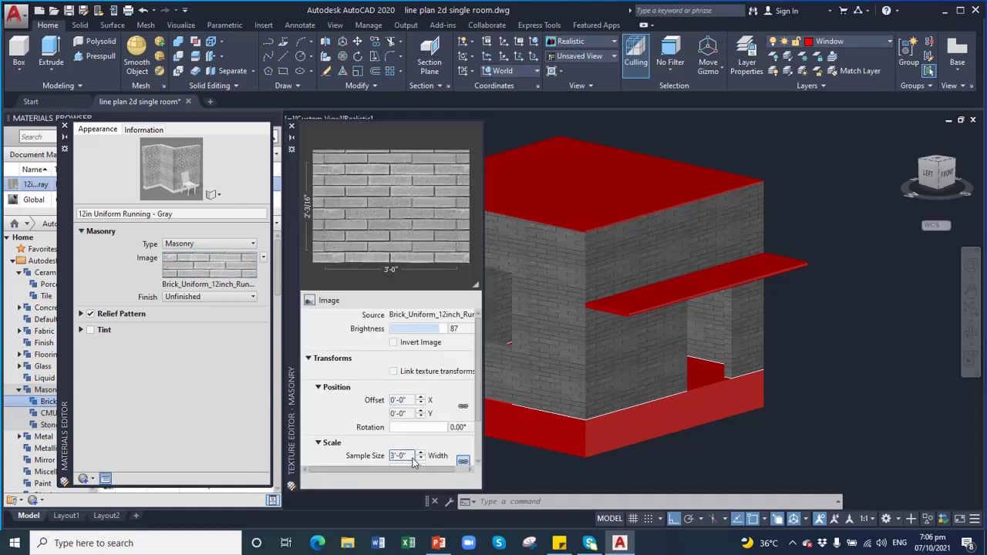
left_click(396, 460)
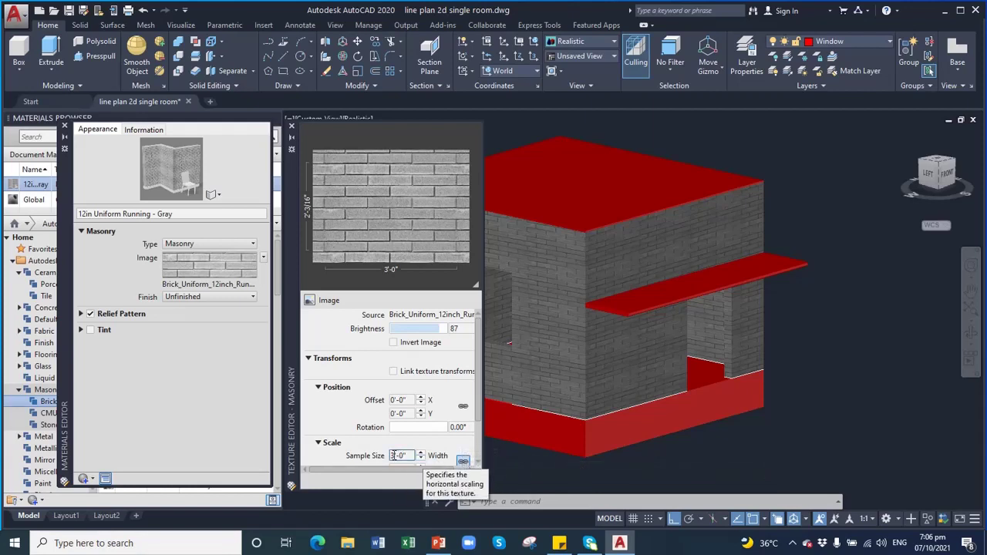
double_click(392, 456)
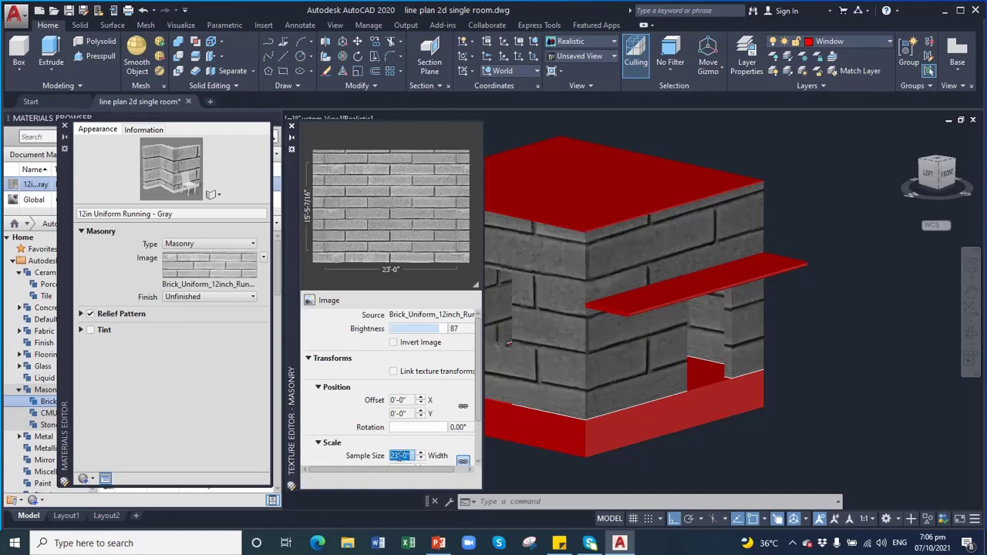
left_click(400, 455)
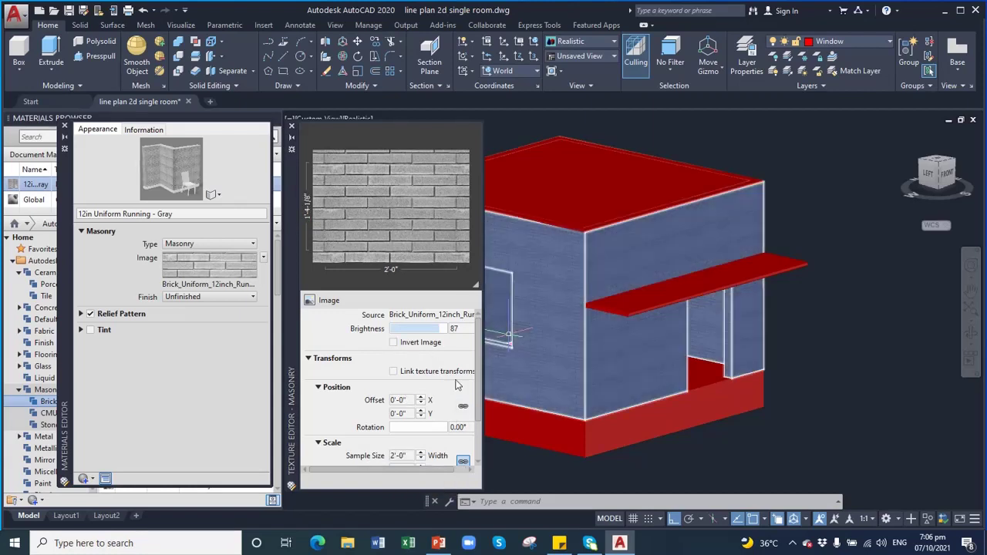
Step: Close the Texture Editor, Materials Browser and Materials Editor
left_click(292, 128)
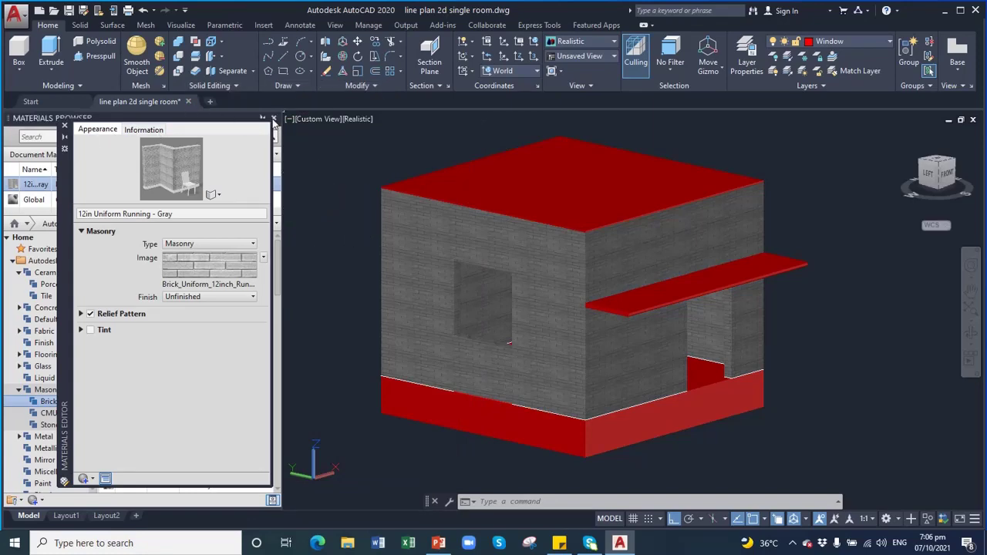
left_click(274, 119)
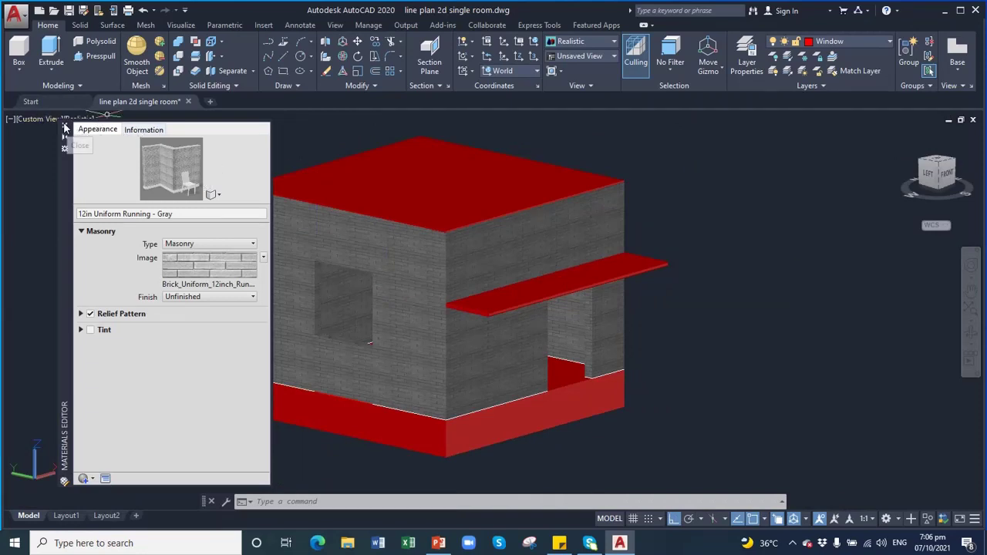
left_click(65, 128)
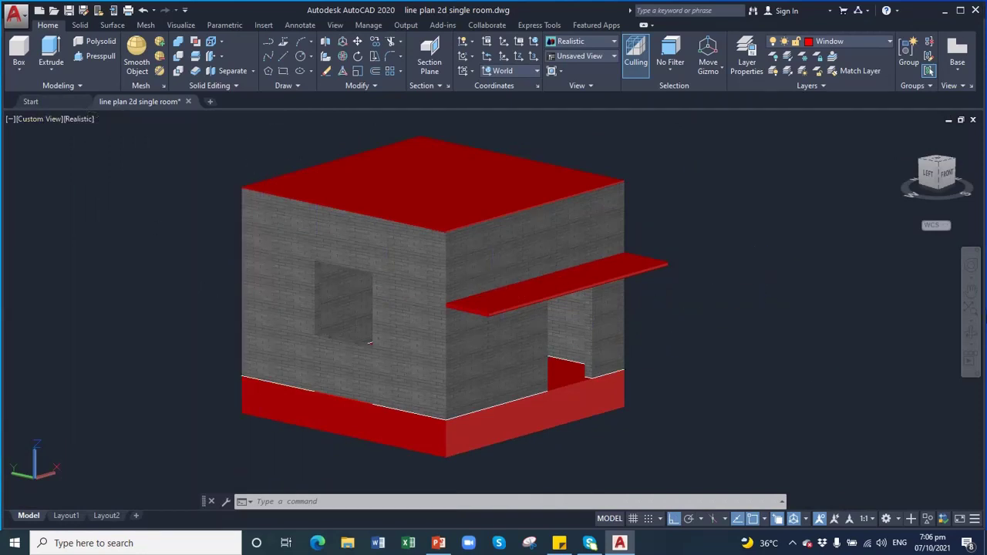
left_click(970, 330)
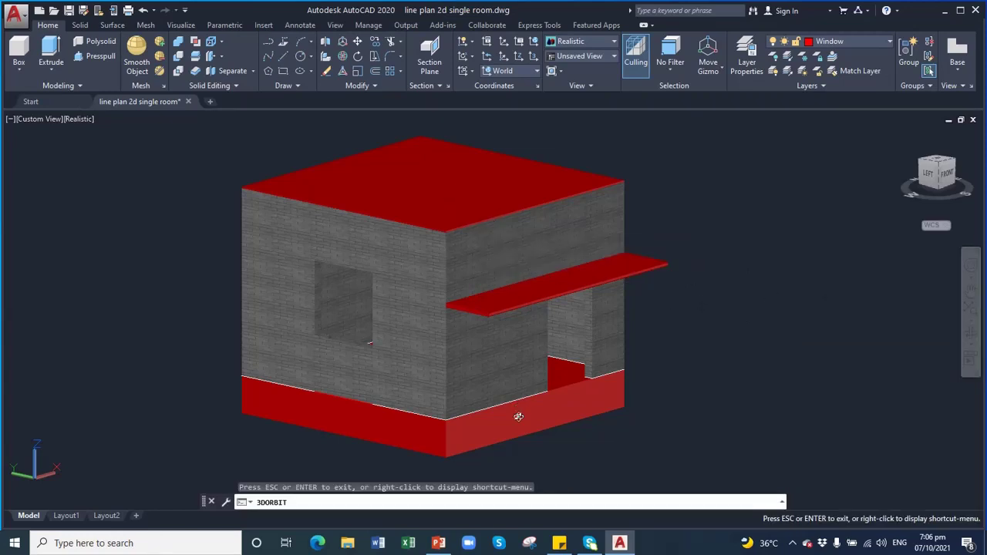
Step: Cancel the orbit and reopen the Materials Browser
key("Escape")
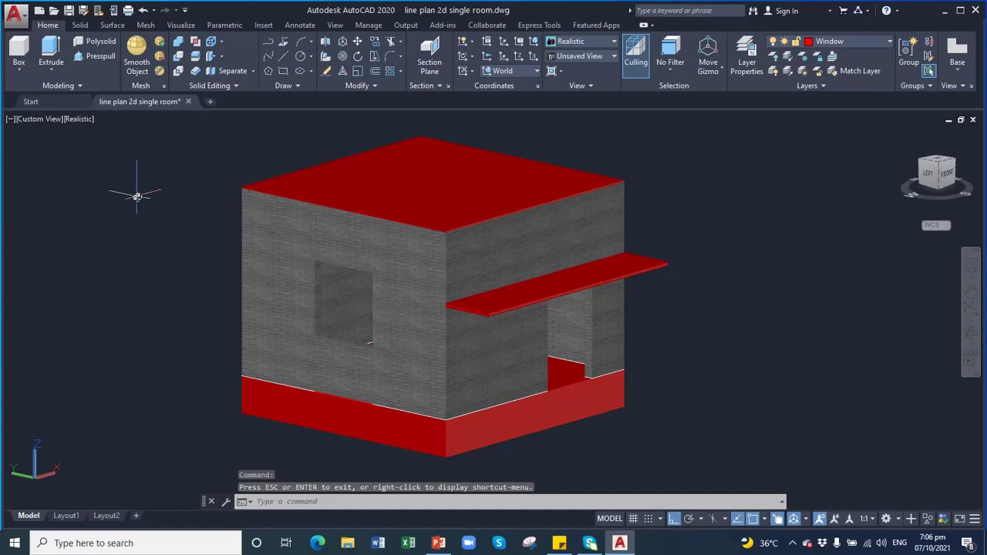
type("mat")
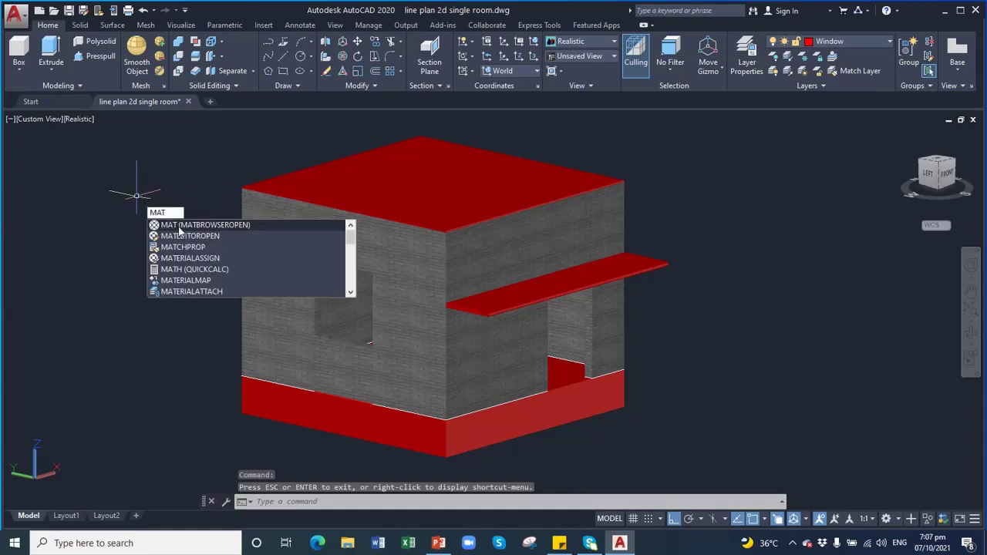
left_click(179, 234)
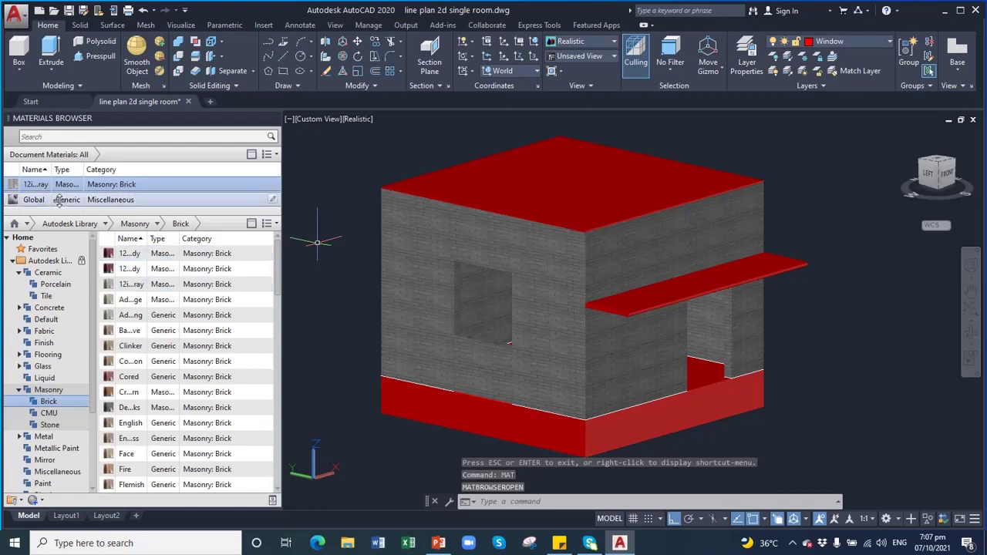
Step: Browse the library past Ceramic Tile and Concrete to the Stone: Granite materials
left_click(44, 297)
left_click(19, 308)
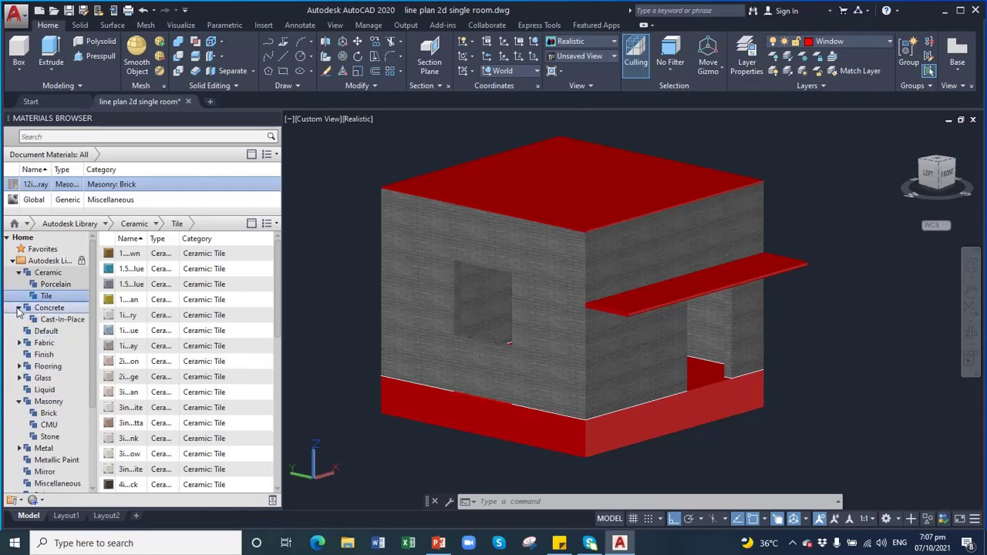
left_click(52, 320)
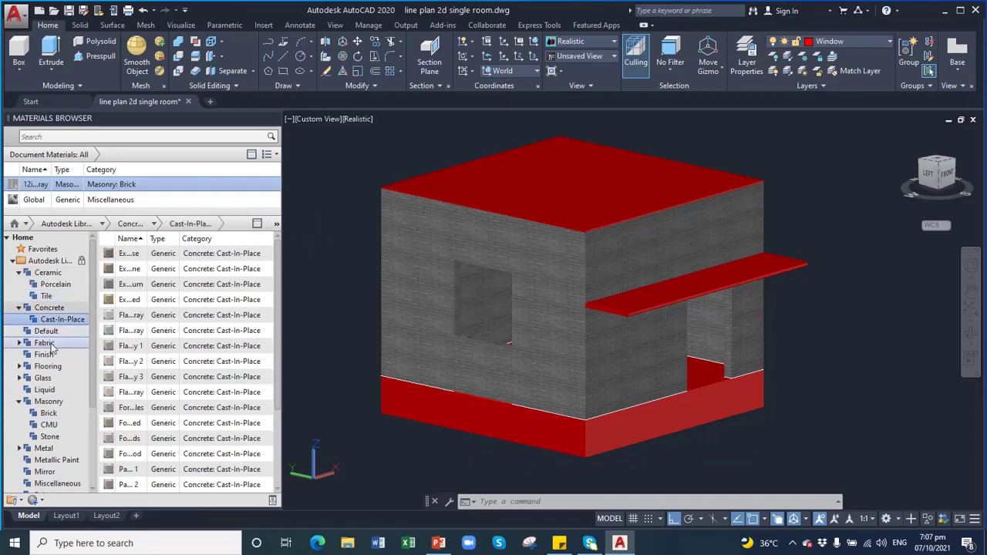
scroll(89, 378, "down", 3)
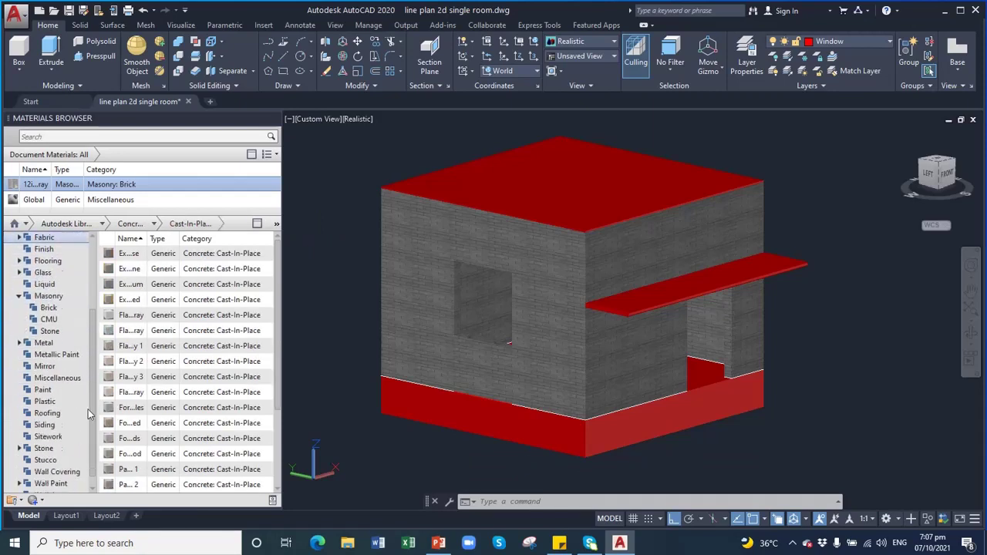
left_click(21, 437)
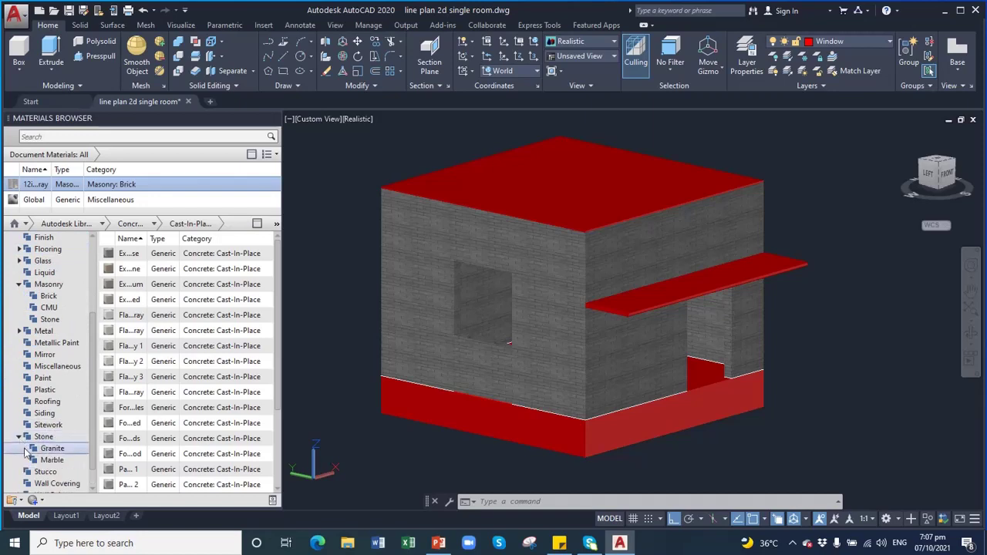
left_click(51, 449)
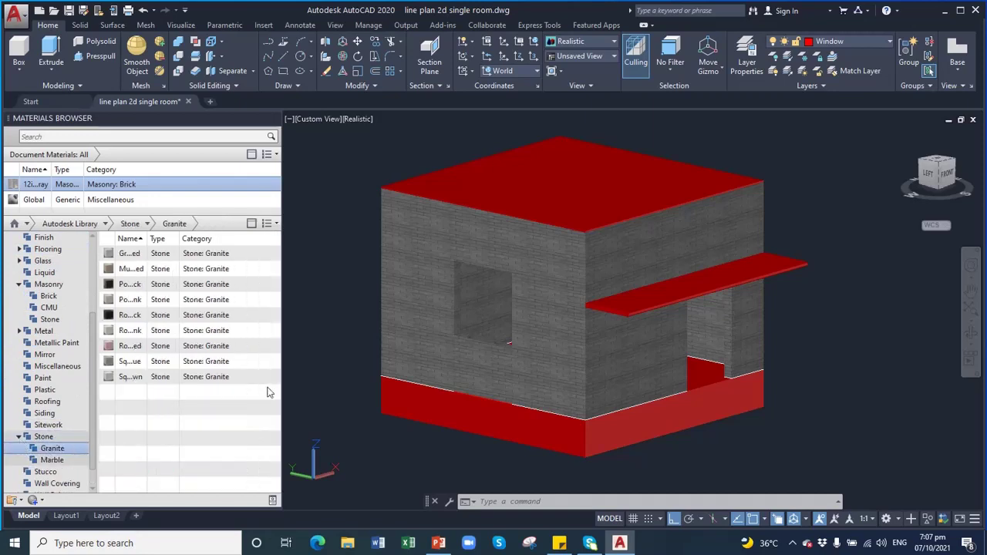
Step: Assign the first Stone: Granite material to the base plinth
left_click(490, 423)
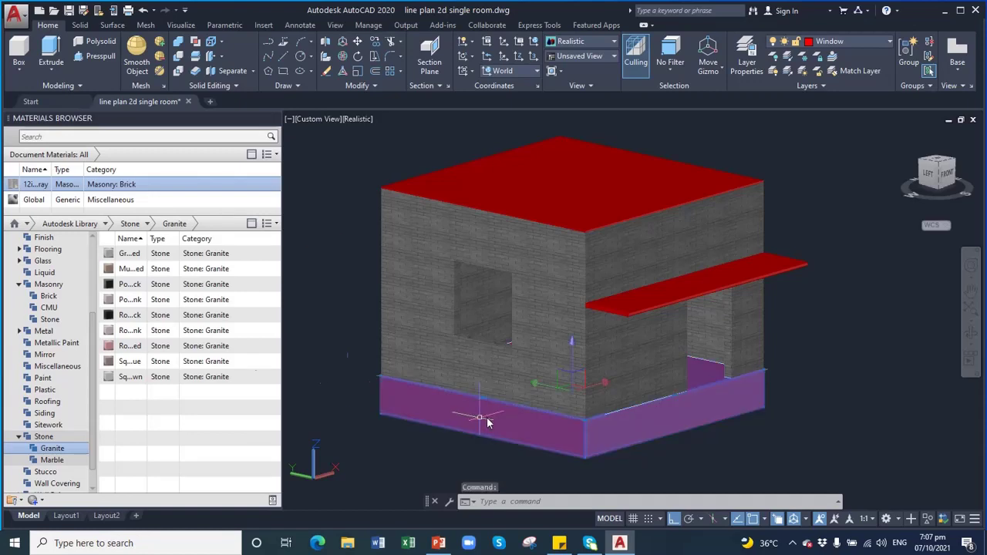
right_click(125, 254)
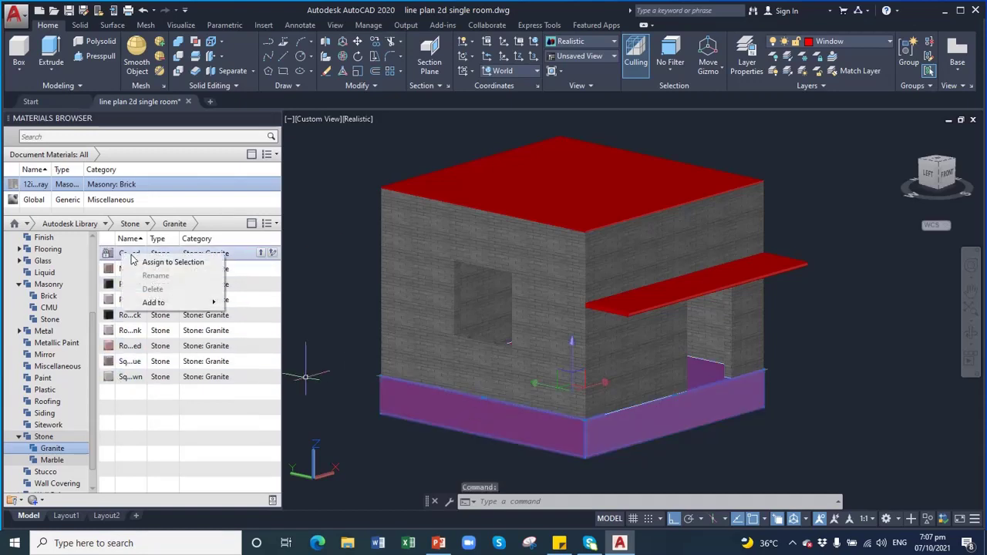
left_click(176, 260)
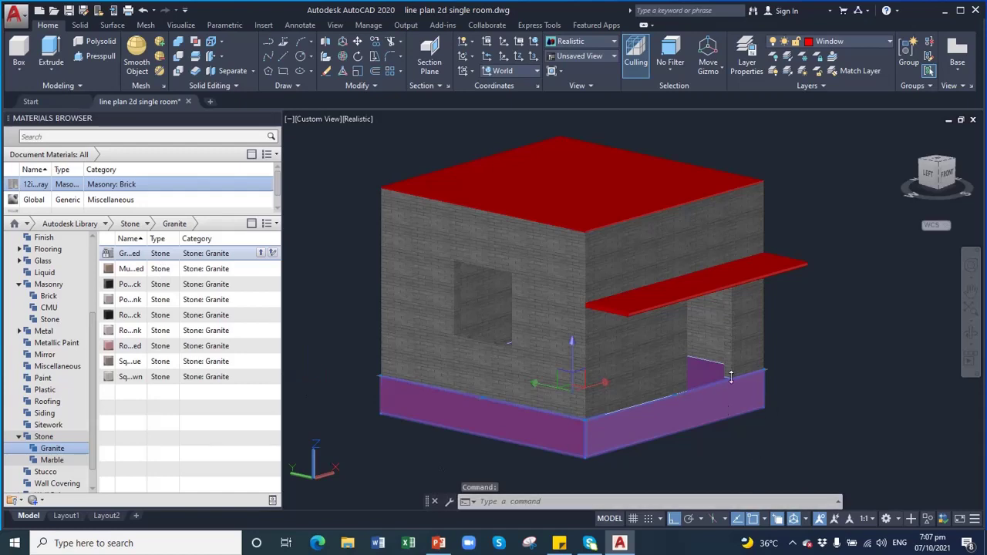
left_click(713, 312)
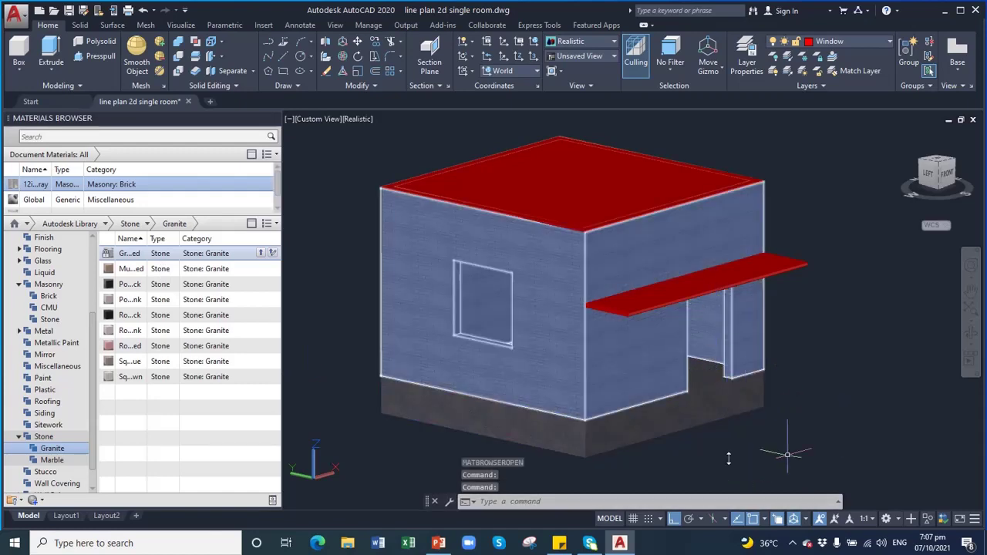
key("Escape")
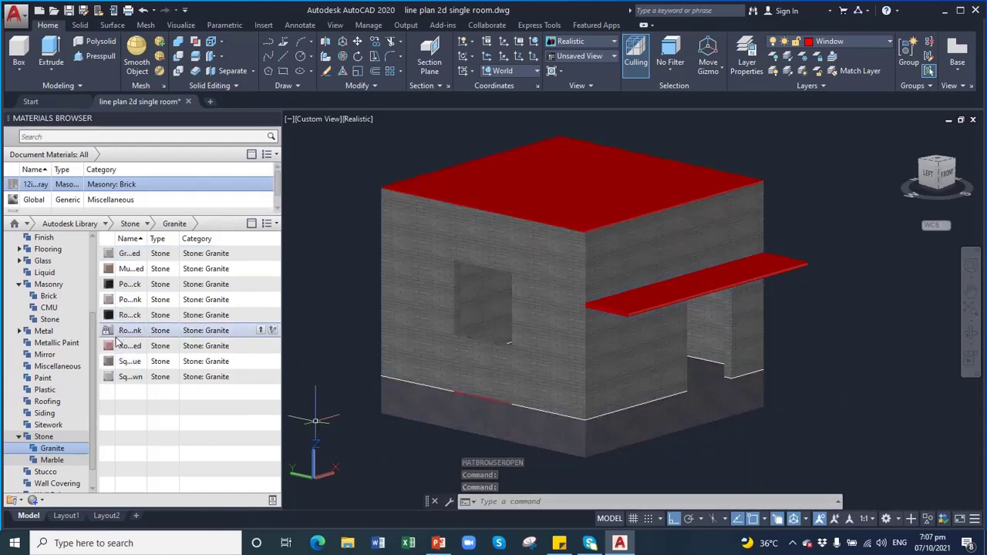
right_click(121, 360)
left_click(502, 481)
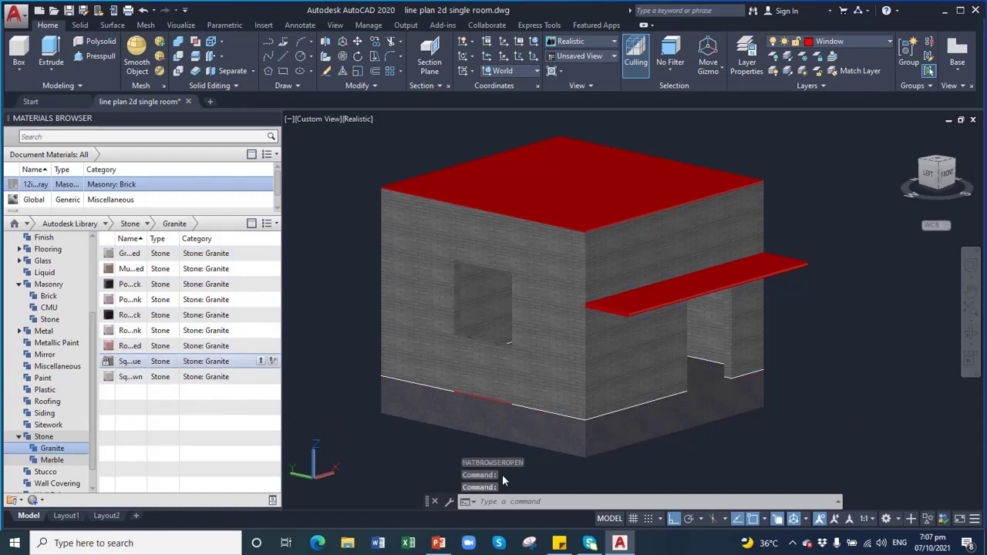
Step: Give the plinth a different granite and orbit to view it from the front
left_click(509, 430)
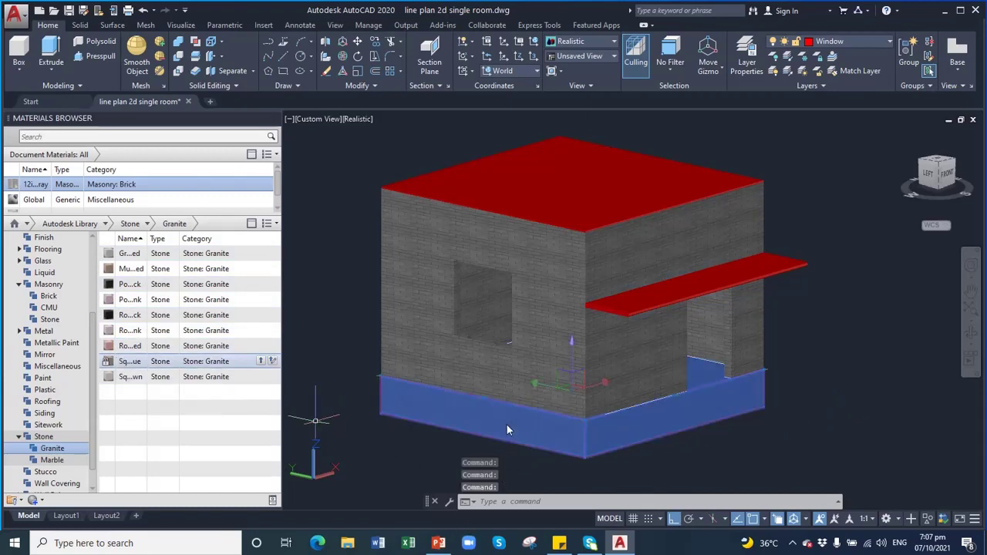
right_click(124, 364)
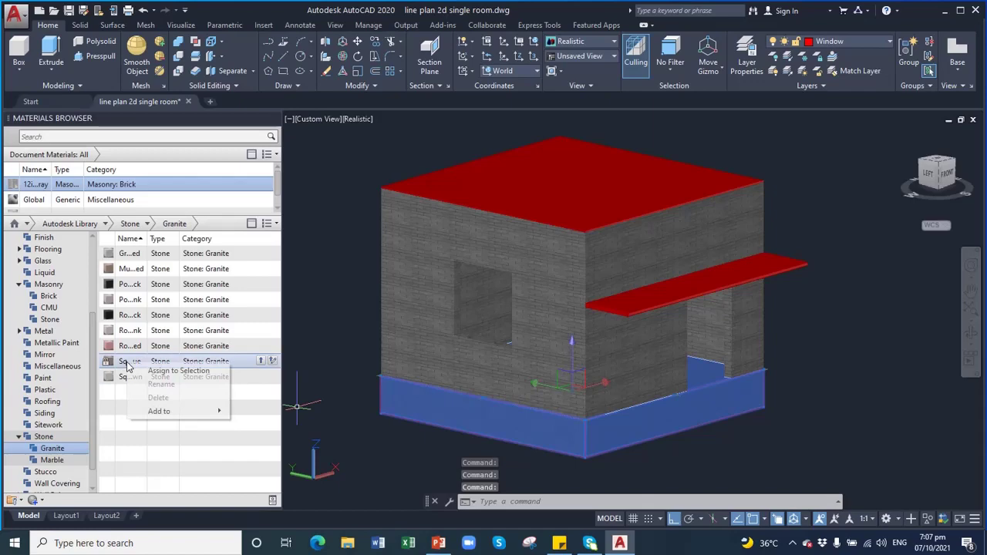
left_click(178, 370)
key("Escape")
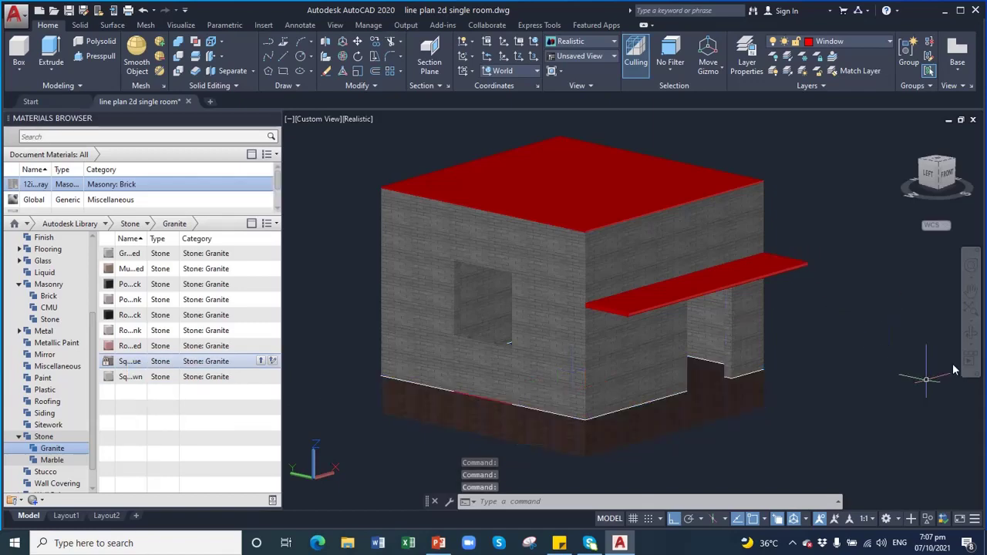
left_click(970, 333)
mouse_move(623, 404)
left_mouse_down()
mouse_move(511, 376)
mouse_move(591, 418)
mouse_move(637, 408)
mouse_move(607, 417)
mouse_move(608, 401)
mouse_move(623, 400)
left_mouse_up()
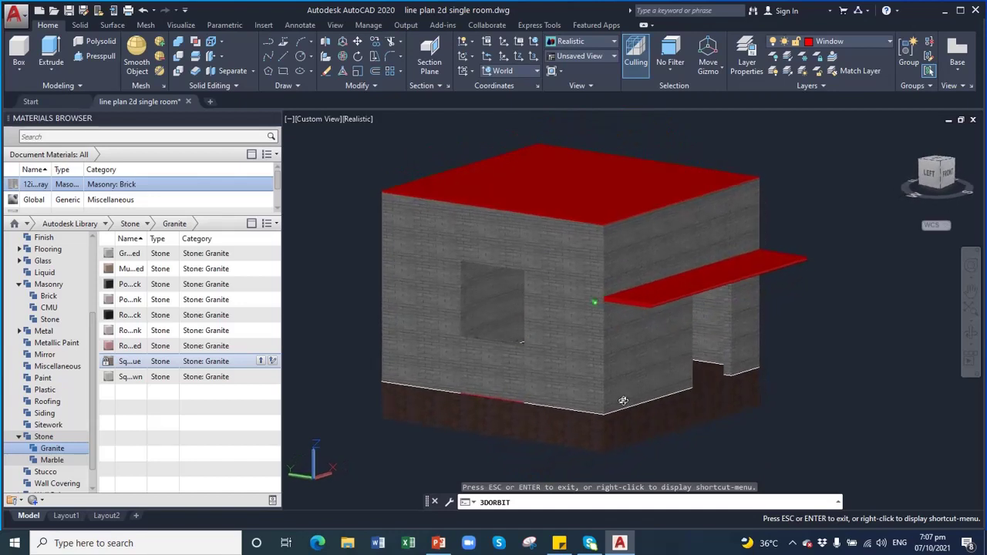
key("Escape")
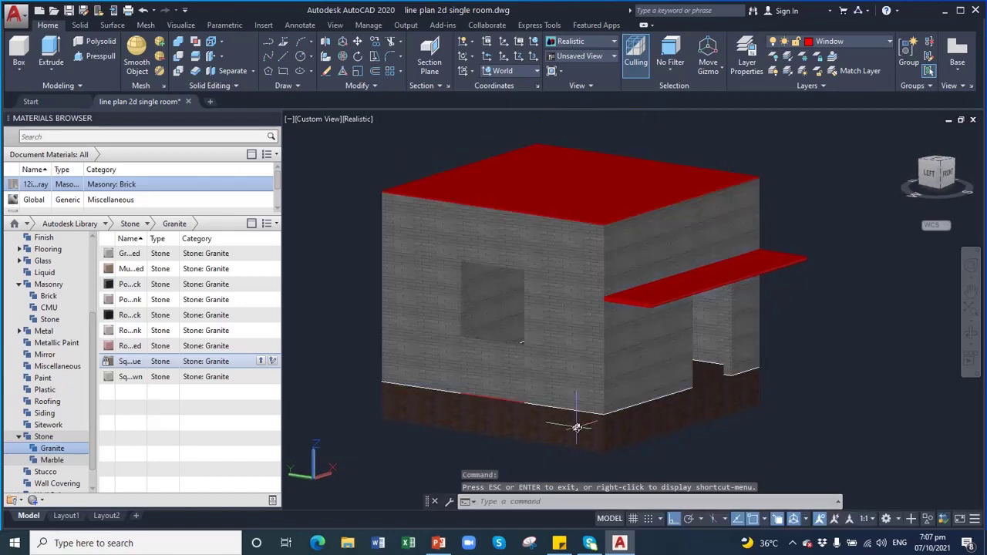
Step: Apply a reddish granite to the base slab and rotate the view to check it
left_click(577, 425)
right_click(130, 347)
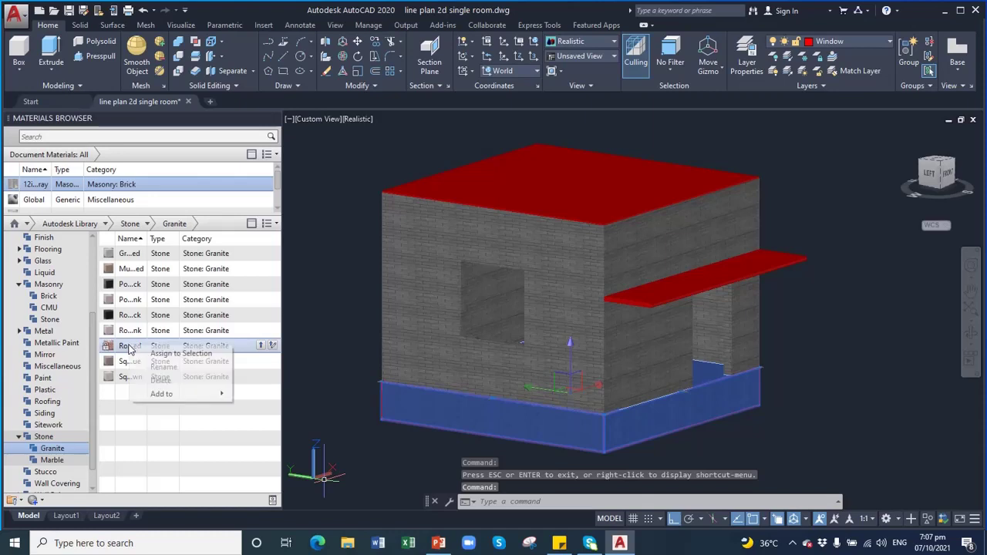
left_click(157, 355)
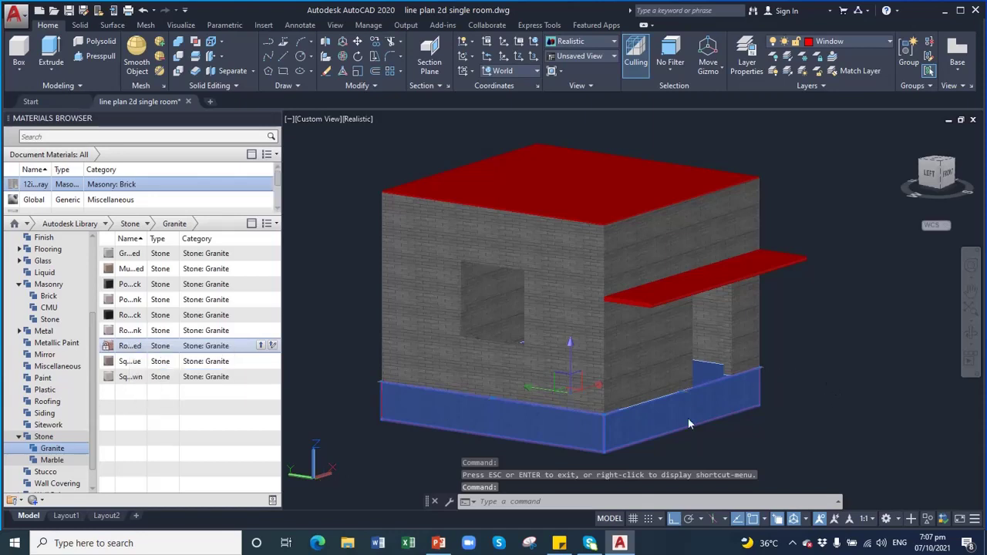
key("Escape")
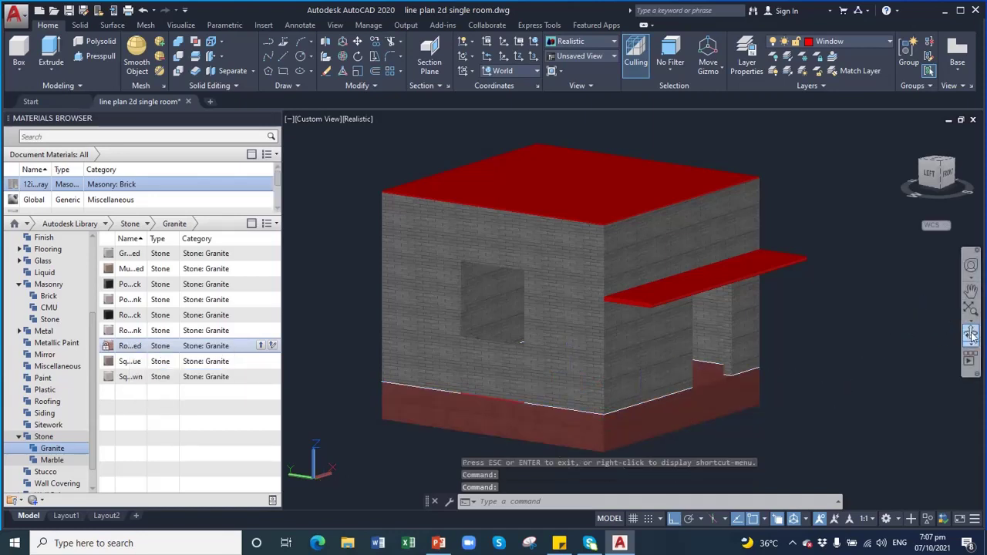
left_click(971, 336)
mouse_move(663, 389)
left_mouse_down()
mouse_move(609, 405)
mouse_move(681, 392)
left_mouse_up()
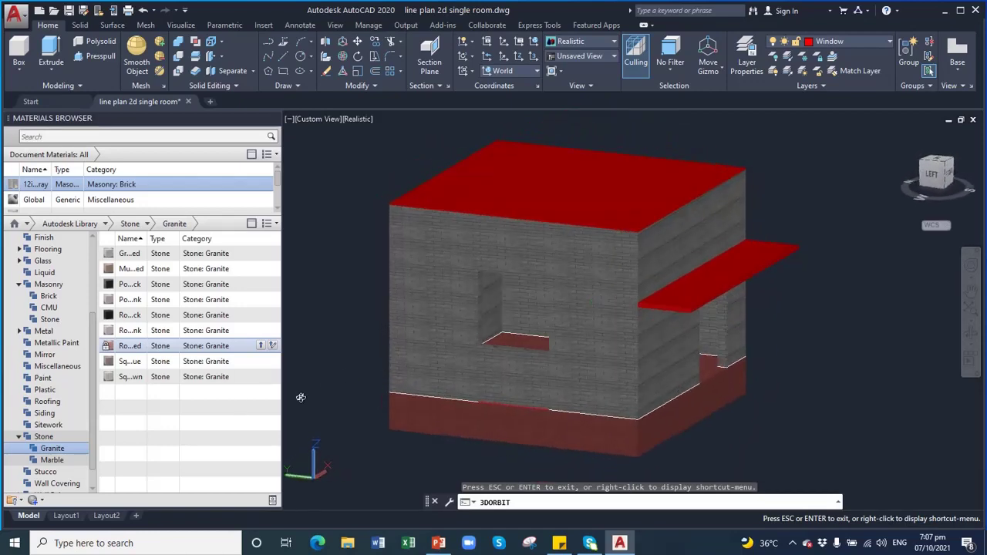
key("Escape")
Step: Assign the first Stone: Marble material to the base plinth and orbit to a front view
left_click(430, 403)
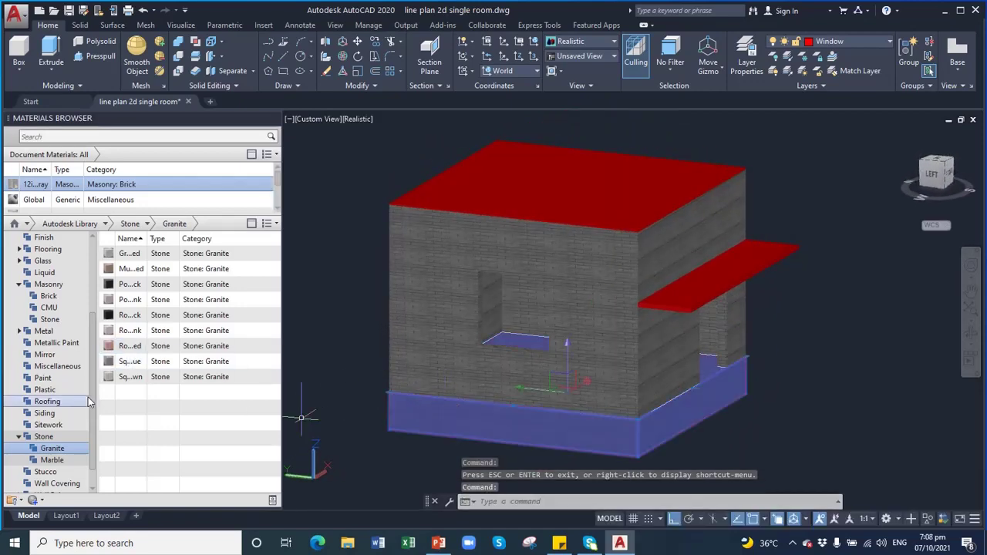
scroll(94, 389, "down", 1)
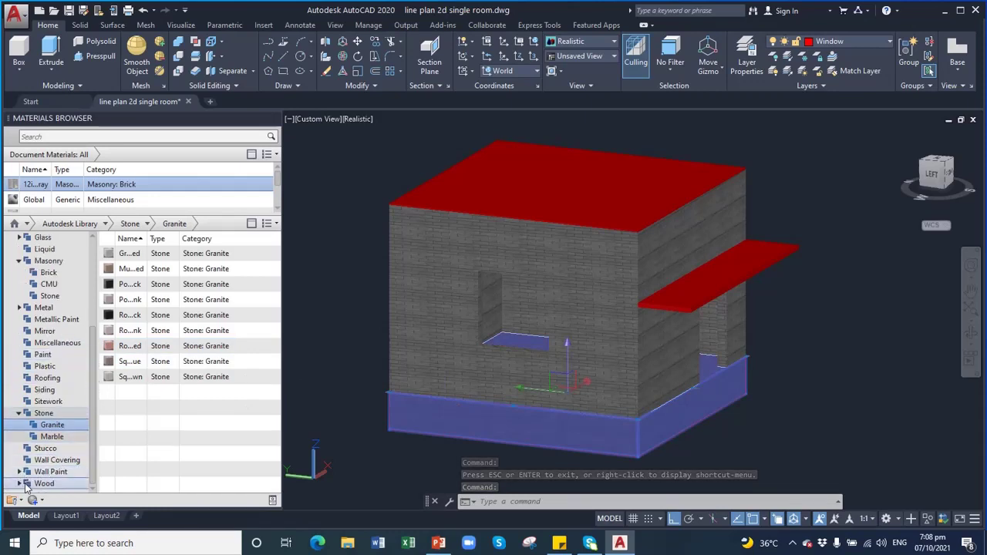
left_click(51, 436)
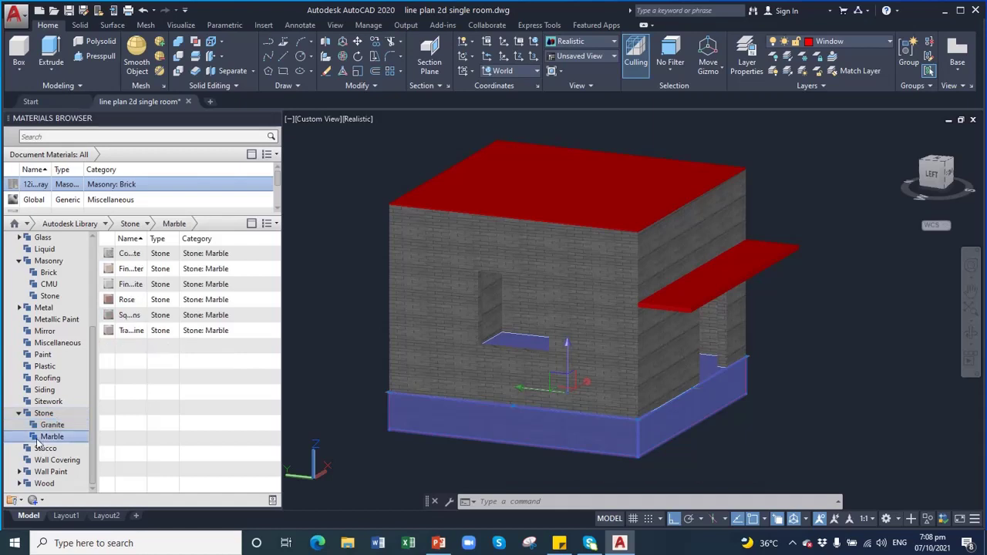
right_click(113, 256)
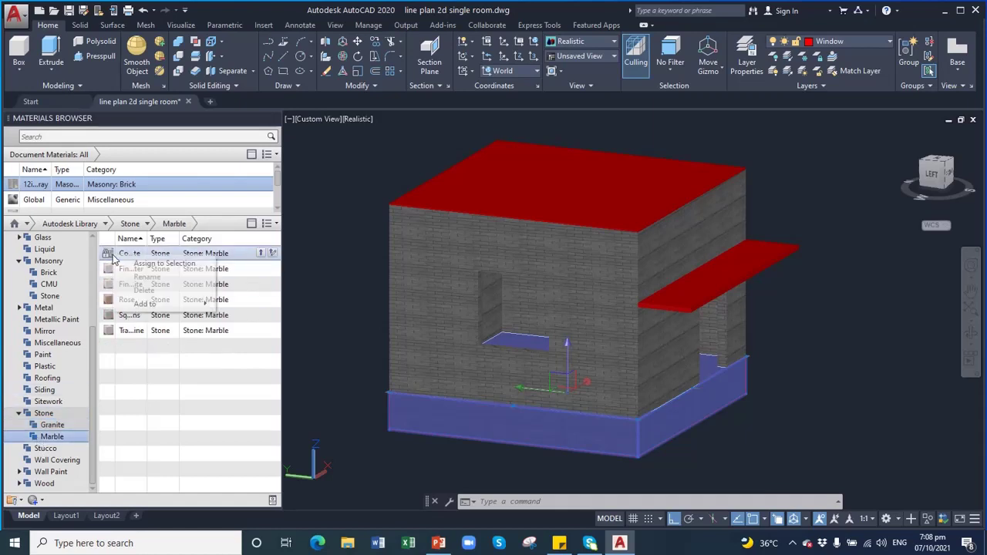
left_click(158, 263)
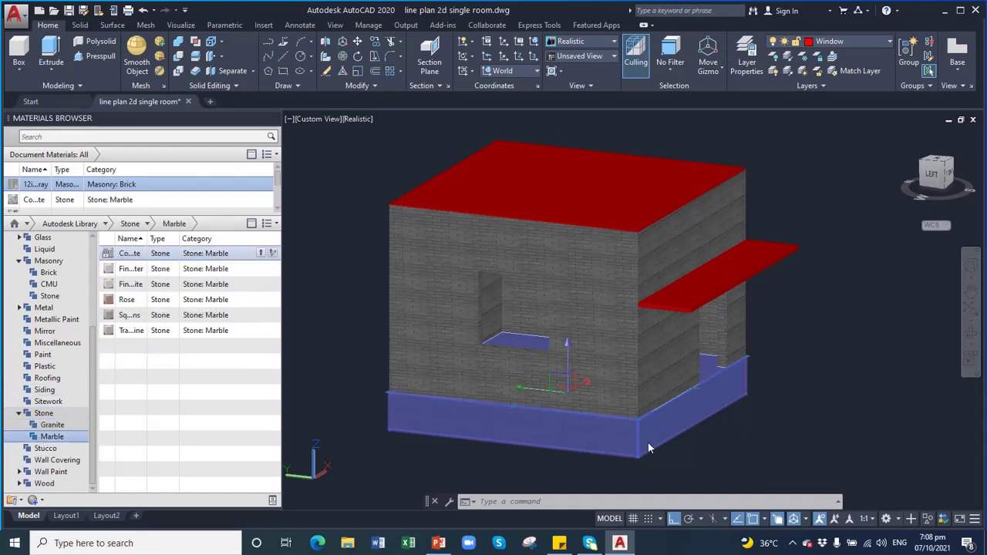
left_click(970, 333)
mouse_move(690, 397)
left_mouse_down()
mouse_move(528, 391)
mouse_move(651, 387)
mouse_move(629, 414)
left_mouse_up()
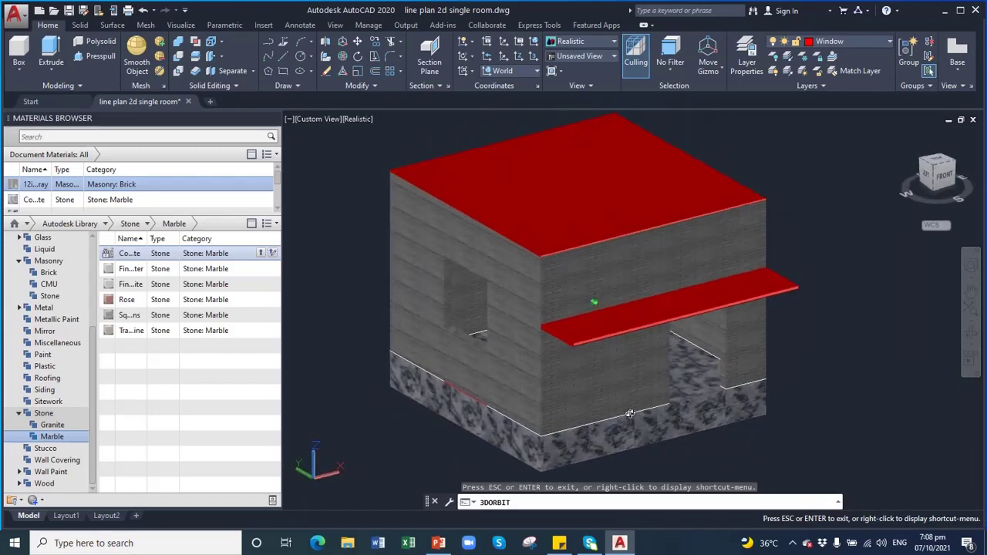
key("Escape")
Step: Pick the sunshade slab via selection cycling, assign it a dark brown Roofing material, then orbit
left_click(654, 328)
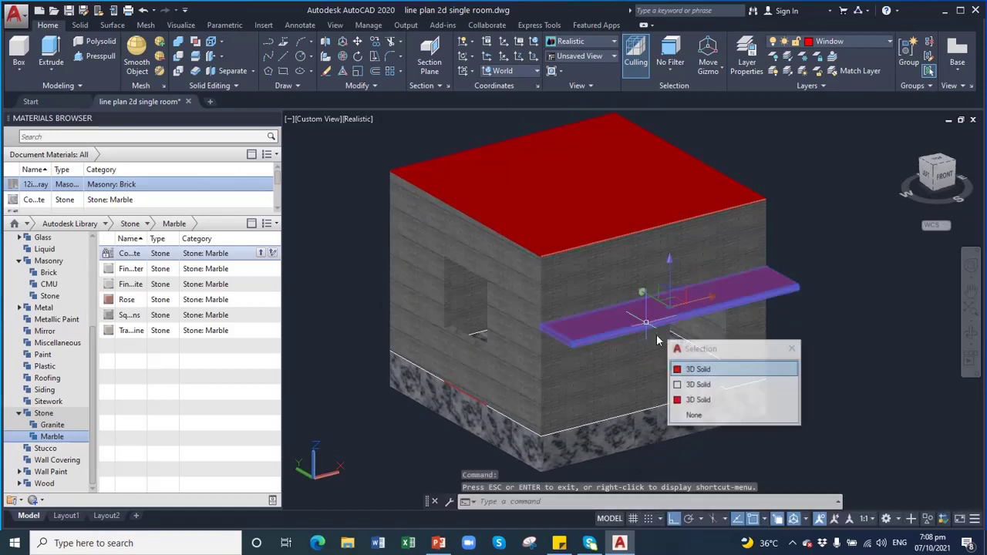
left_click(683, 374)
left_click(391, 381)
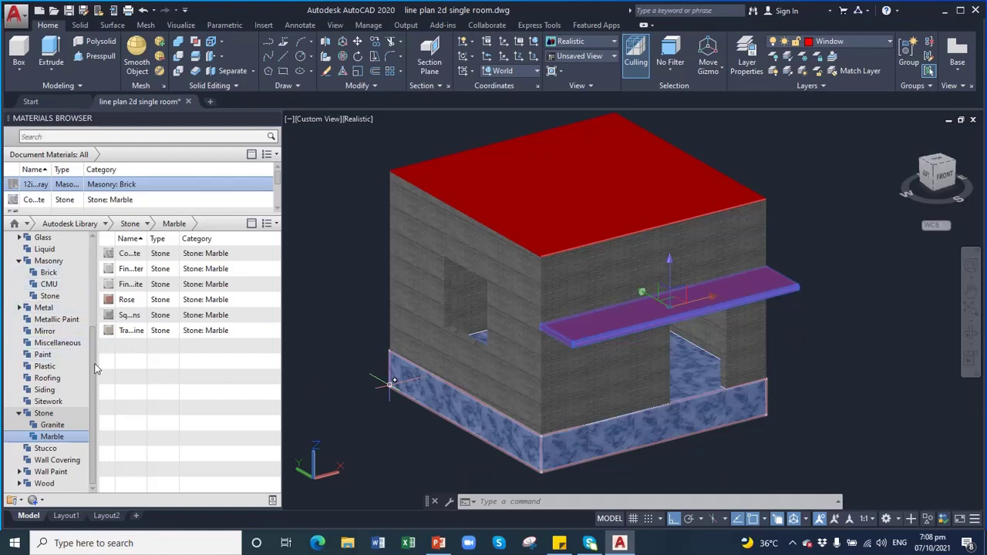
left_click_drag(94, 357, 97, 324)
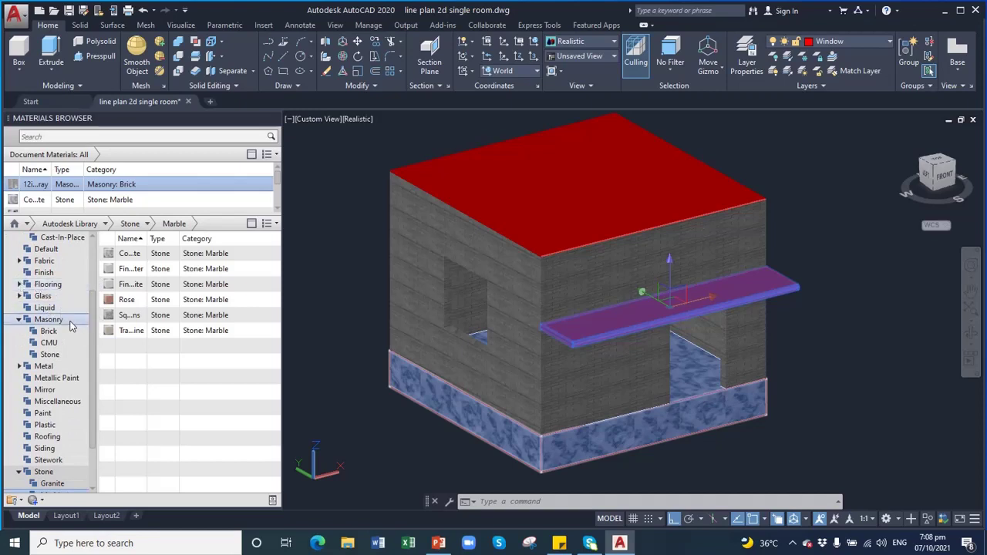
left_click(47, 437)
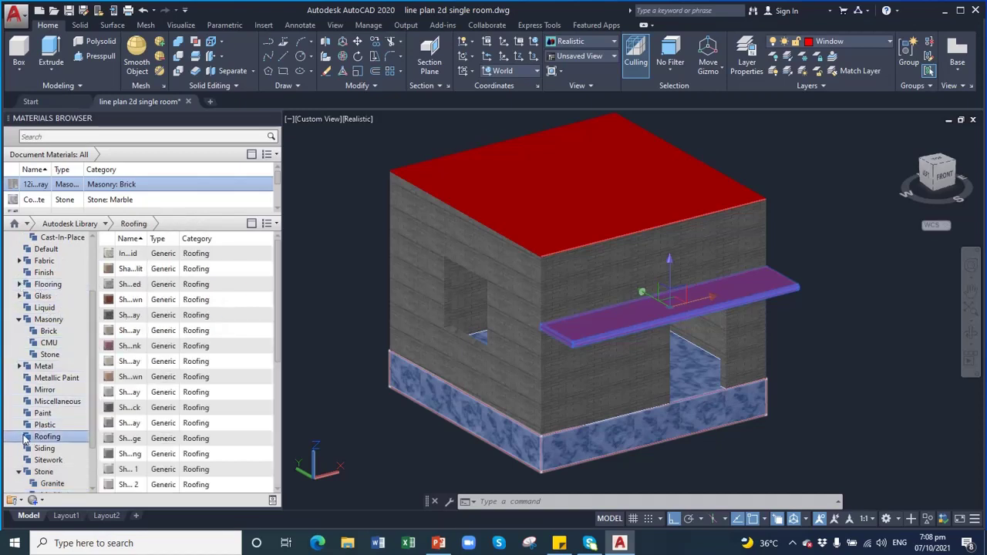
right_click(115, 268)
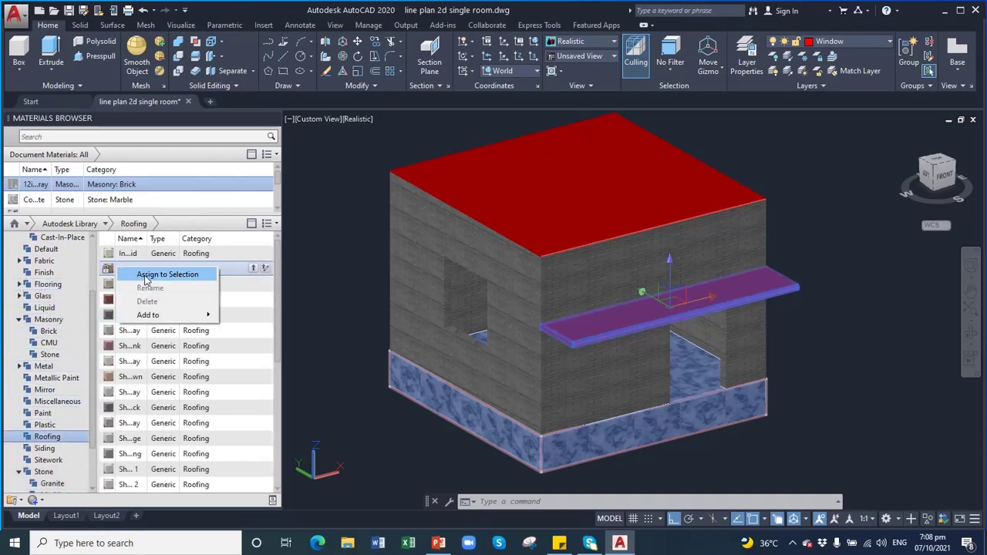
left_click(144, 276)
key("Escape")
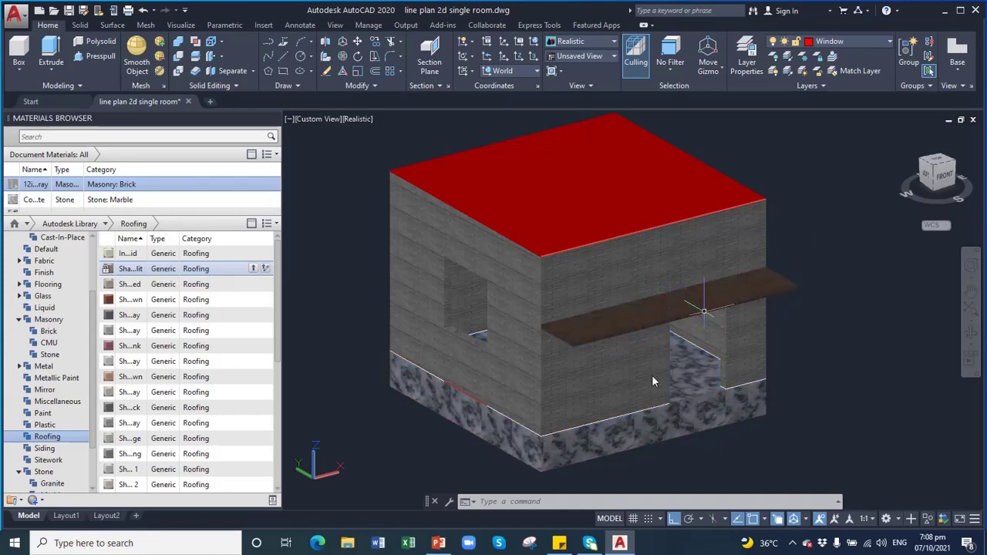
left_click(970, 332)
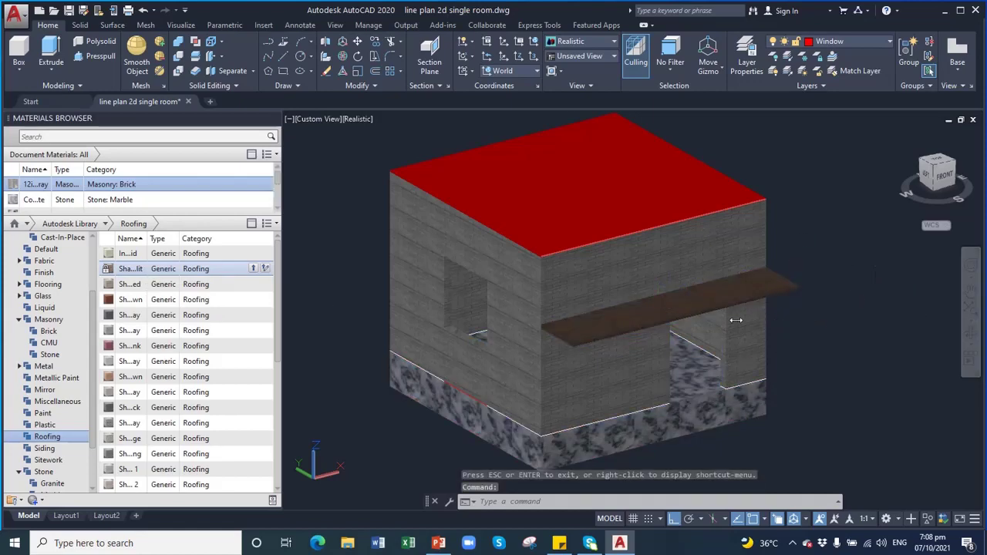
mouse_move(594, 304)
left_mouse_down()
mouse_move(702, 340)
mouse_move(714, 282)
mouse_move(668, 263)
mouse_move(745, 297)
left_mouse_up()
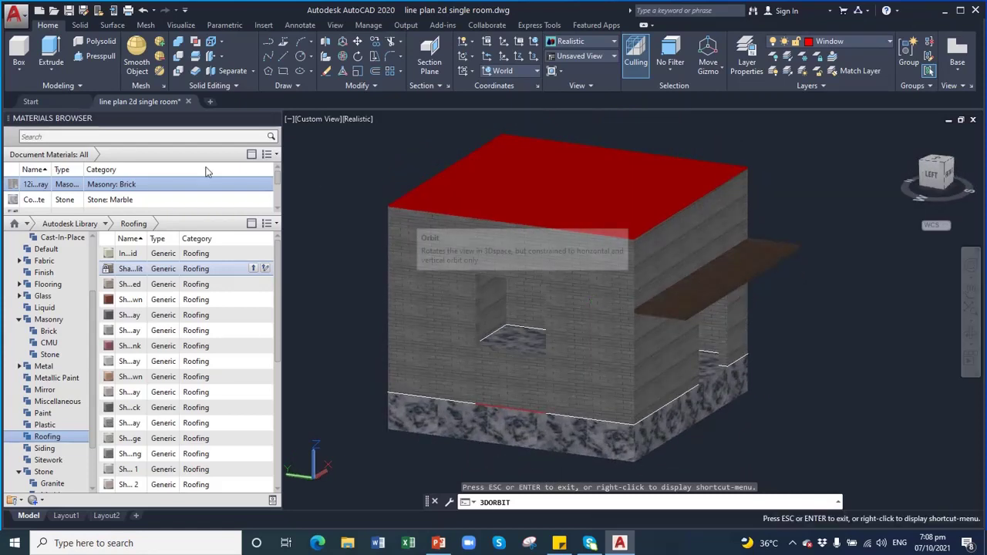
Step: Dismiss the save prompt, close the Materials Browser and orbit the room to a front view
key("ctrl+F4")
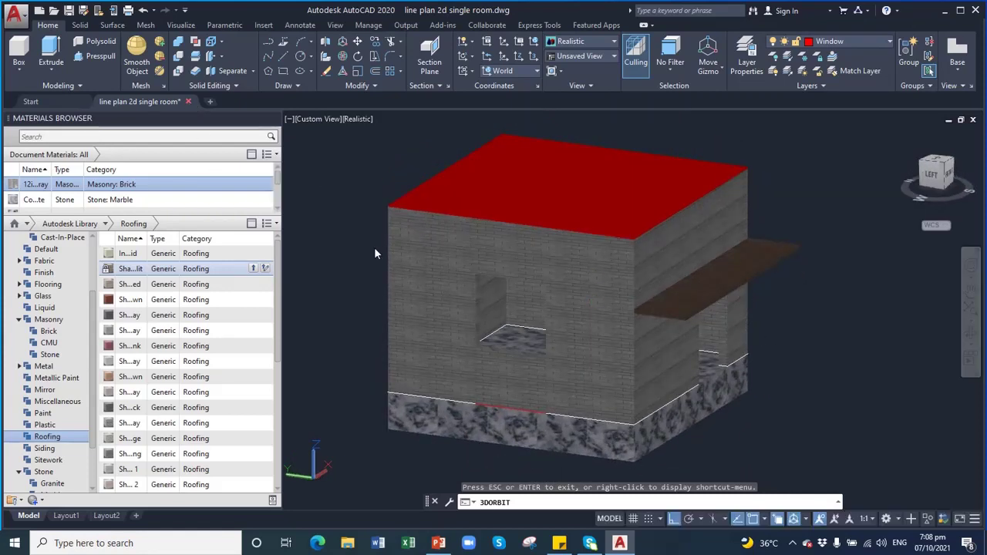
left_click(586, 301)
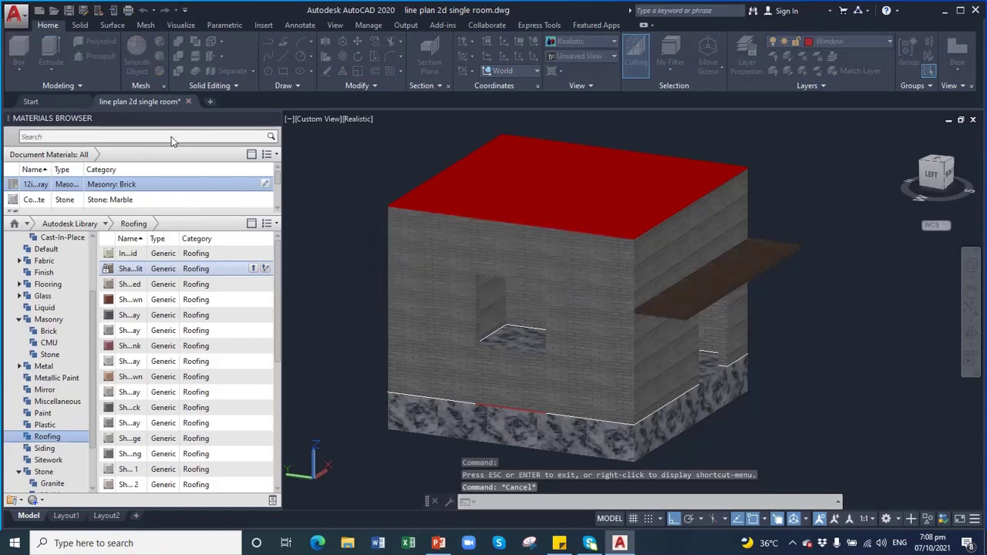
left_click(274, 120)
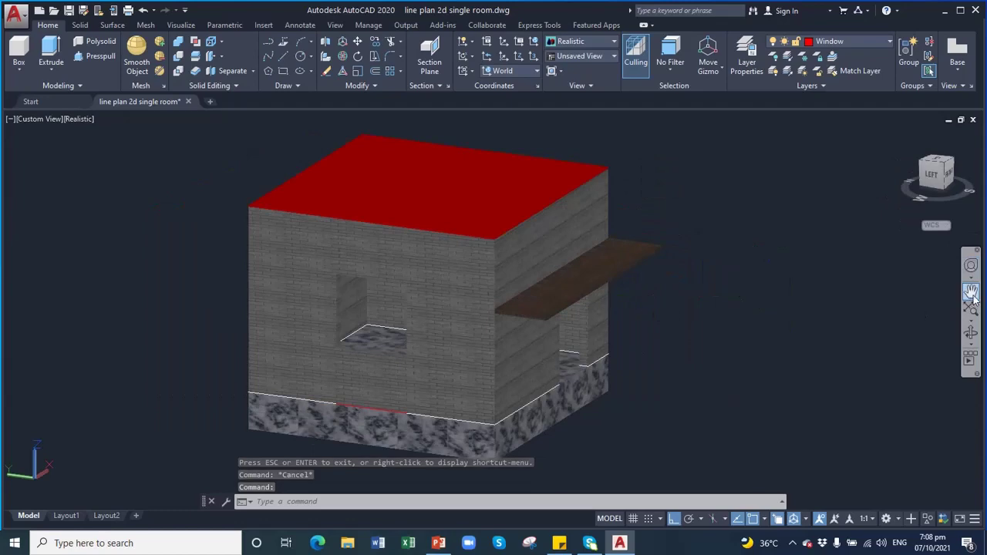
left_click(972, 333)
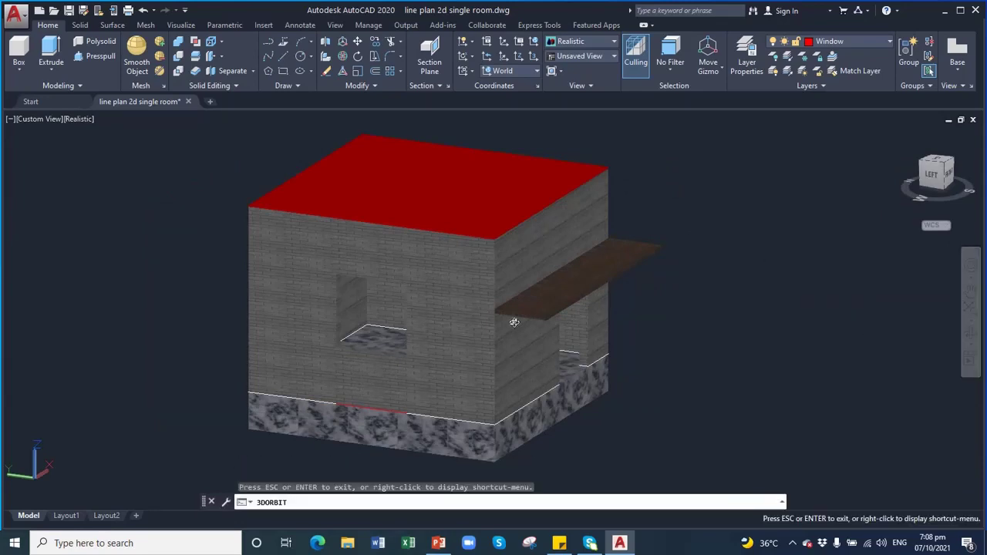
mouse_move(496, 323)
left_mouse_down()
mouse_move(357, 343)
mouse_move(525, 385)
mouse_move(542, 353)
mouse_move(498, 286)
mouse_move(472, 283)
mouse_move(363, 339)
mouse_move(526, 344)
mouse_move(490, 316)
mouse_move(439, 339)
mouse_move(458, 353)
mouse_move(319, 301)
mouse_move(327, 286)
mouse_move(512, 360)
mouse_move(508, 315)
mouse_move(459, 309)
mouse_move(463, 320)
mouse_move(453, 307)
mouse_move(455, 327)
left_mouse_up()
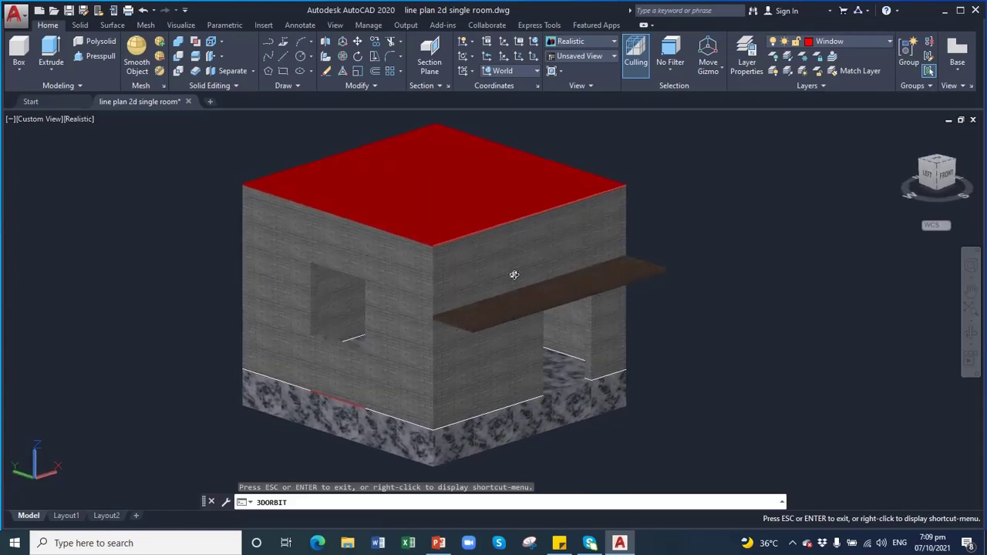